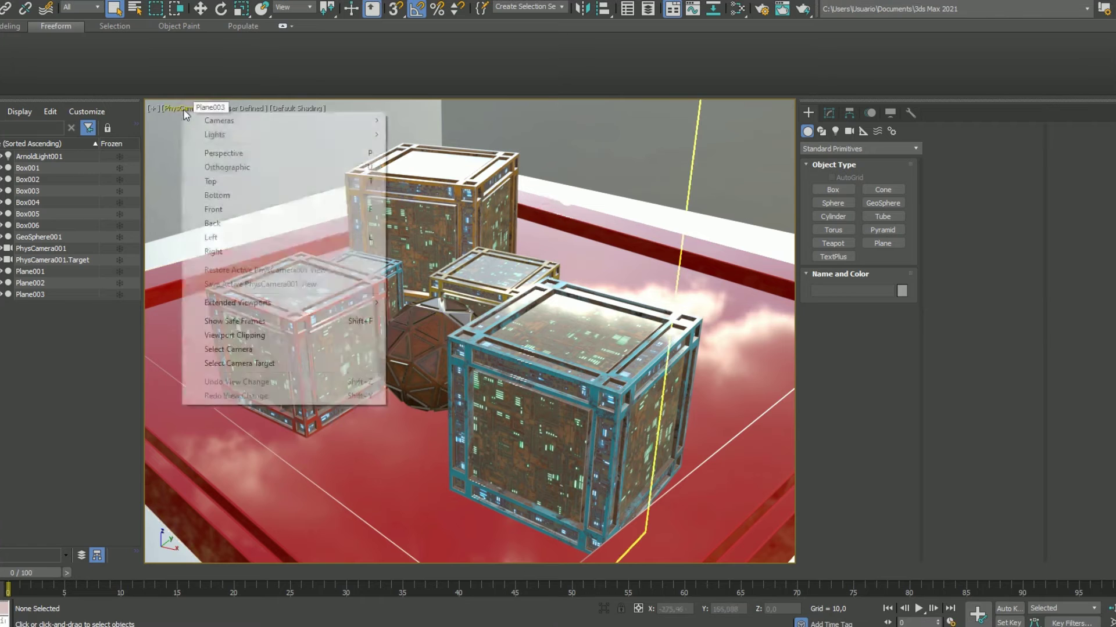
# - Switch the viewport from the physical camera to the Perspective view
pyautogui.click(244, 153)
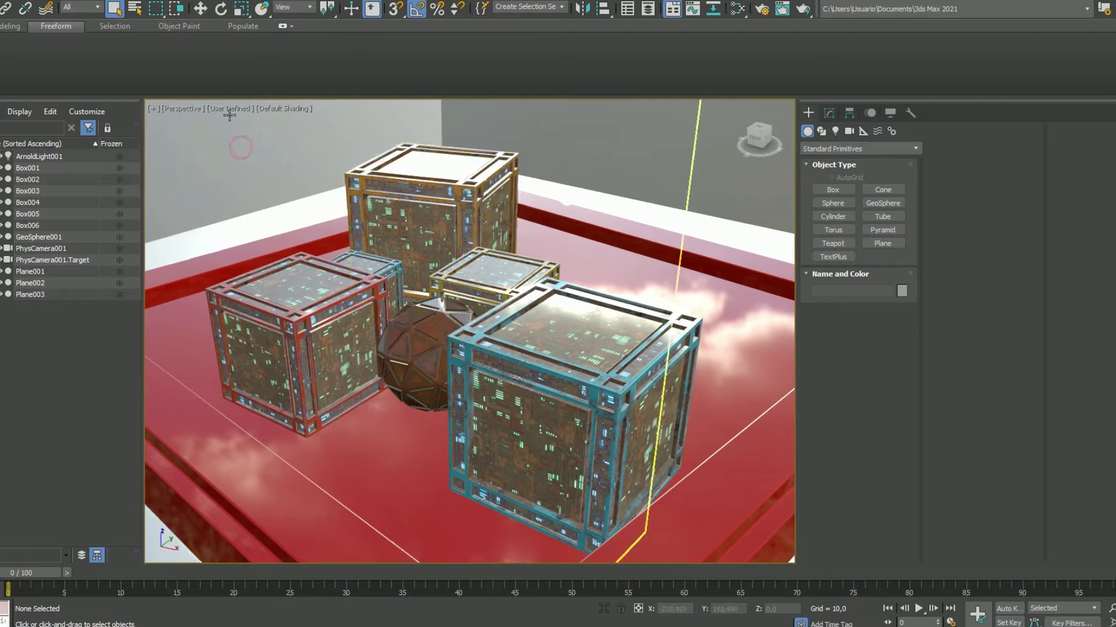
pyautogui.scroll(-8, 260, 150)
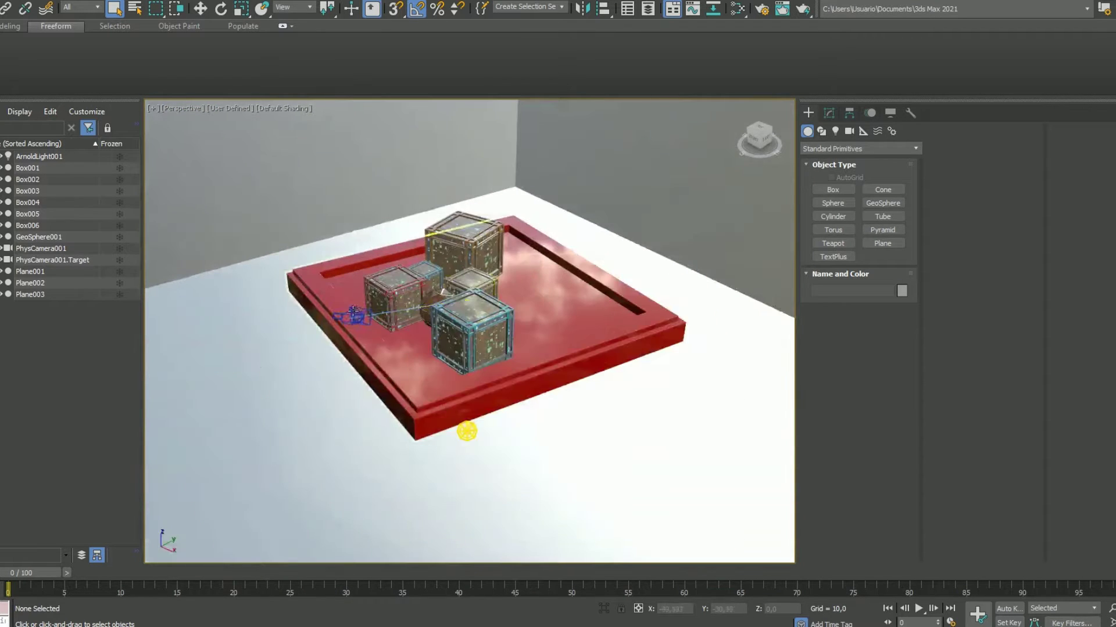
pyautogui.click(353, 317)
pyautogui.keyDown('alt'); pyautogui.moveTo(353, 317); pyautogui.dragTo(481, 323, button='middle'); pyautogui.keyUp('alt')
pyautogui.scroll(2, 411, 310)
# - Examine the boxes, the sphere and the red base by selecting them one after another in the scene
pyautogui.click(455, 334)
pyautogui.press('w')
pyautogui.click(380, 332)
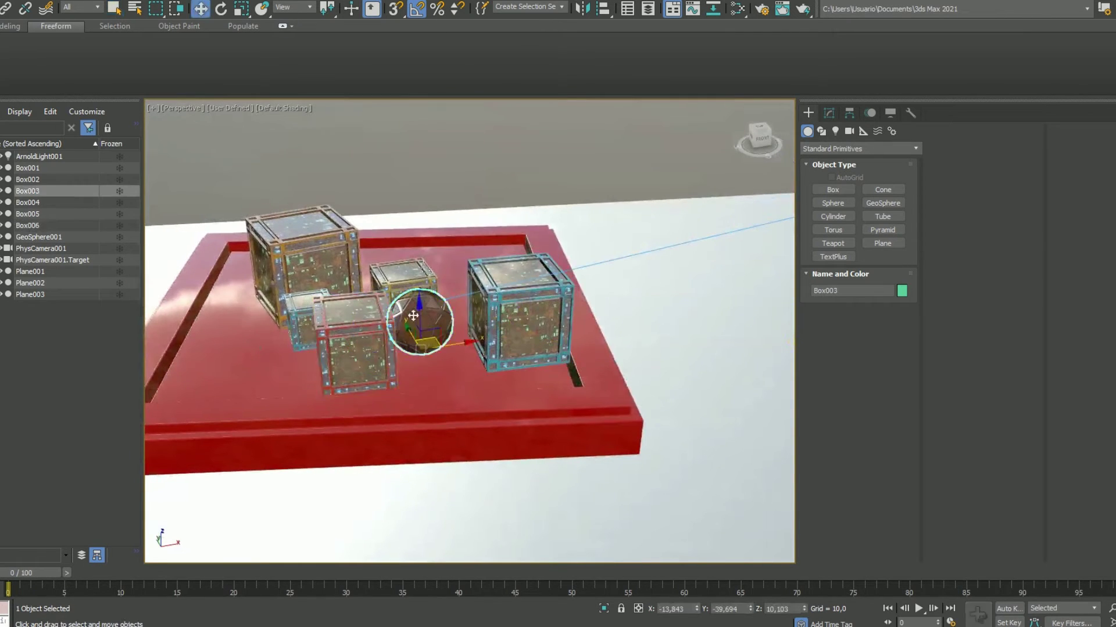
pyautogui.click(411, 276)
pyautogui.keyDown('alt'); pyautogui.moveTo(435, 293); pyautogui.dragTo(401, 267, button='middle'); pyautogui.keyUp('alt')
pyautogui.scroll(3, 334, 268)
pyautogui.click(334, 267)
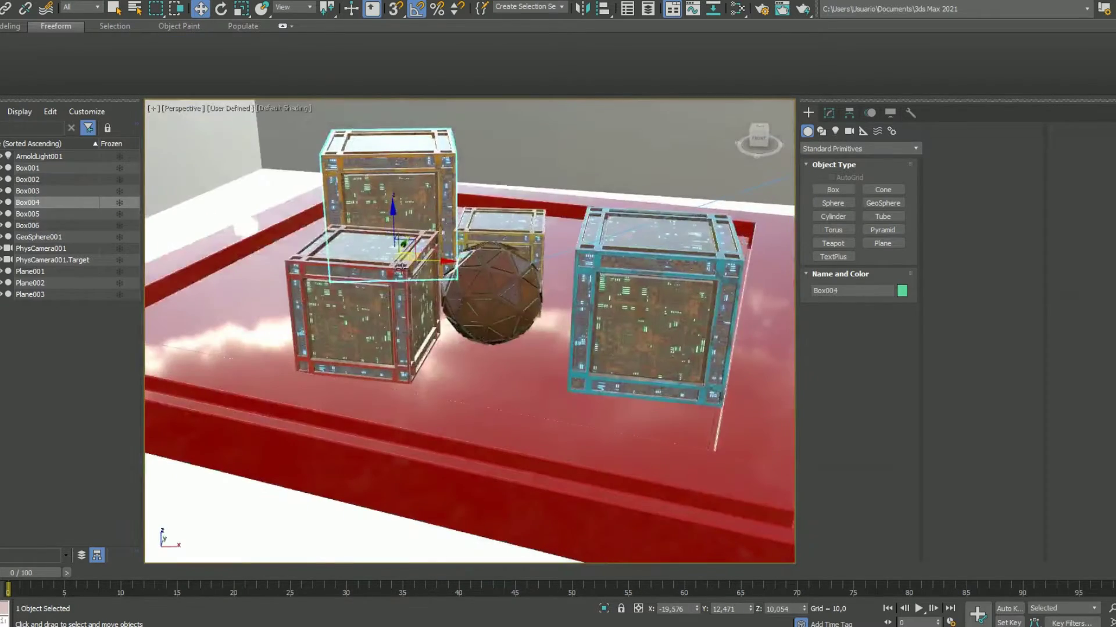
pyautogui.click(441, 372)
pyautogui.keyDown('alt'); pyautogui.moveTo(480, 312); pyautogui.dragTo(530, 311, button='middle'); pyautogui.keyUp('alt')
pyautogui.scroll(-3, 532, 312)
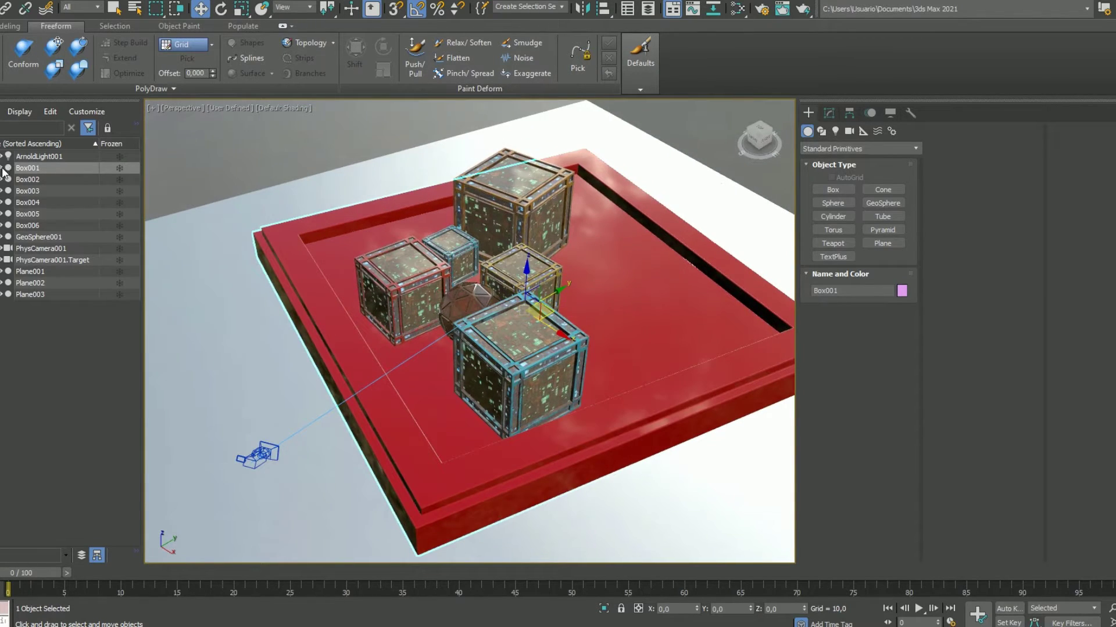
# - Select ArnoldLight001 and show its light parameters to examine the skydome setup
pyautogui.click(52, 157)
pyautogui.scroll(-4, 529, 361)
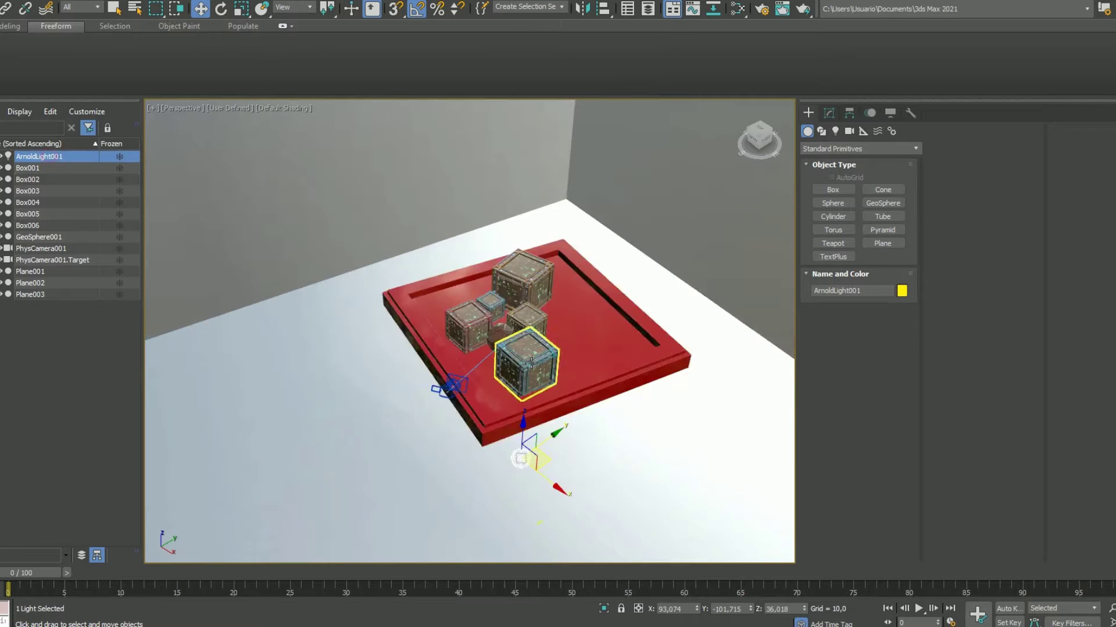
pyautogui.keyDown('alt'); pyautogui.moveTo(534, 362); pyautogui.dragTo(584, 388, button='middle'); pyautogui.keyUp('alt')
pyautogui.scroll(4, 515, 473)
pyautogui.keyDown('alt'); pyautogui.moveTo(513, 476); pyautogui.dragTo(525, 440, button='middle'); pyautogui.keyUp('alt')
pyautogui.click(828, 113)
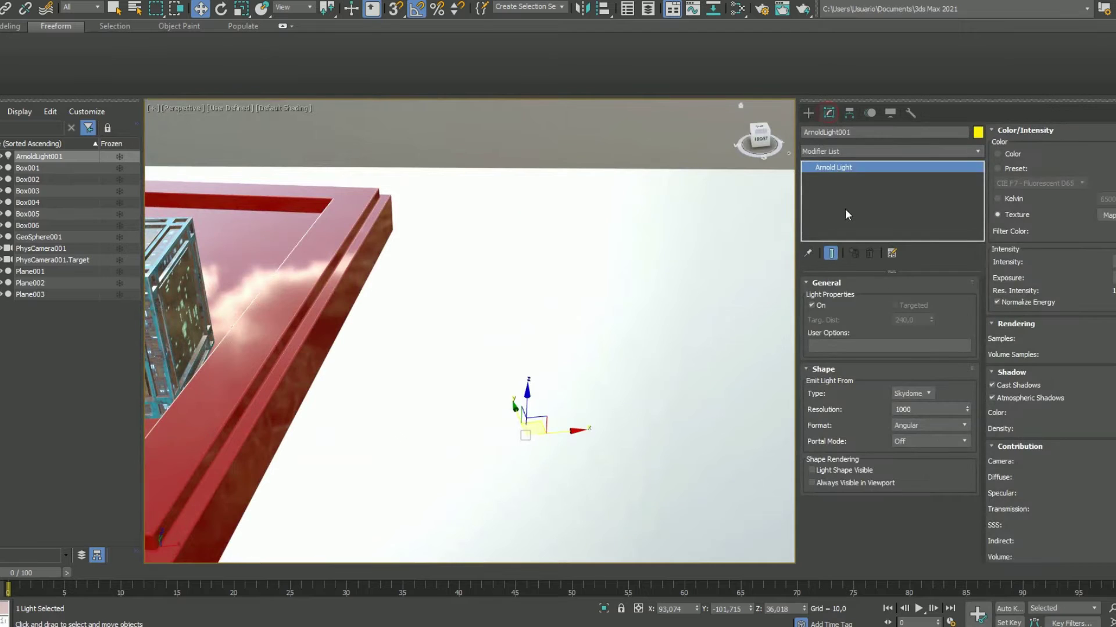
pyautogui.moveTo(554, 402); pyautogui.dragTo(529, 352, button='middle')
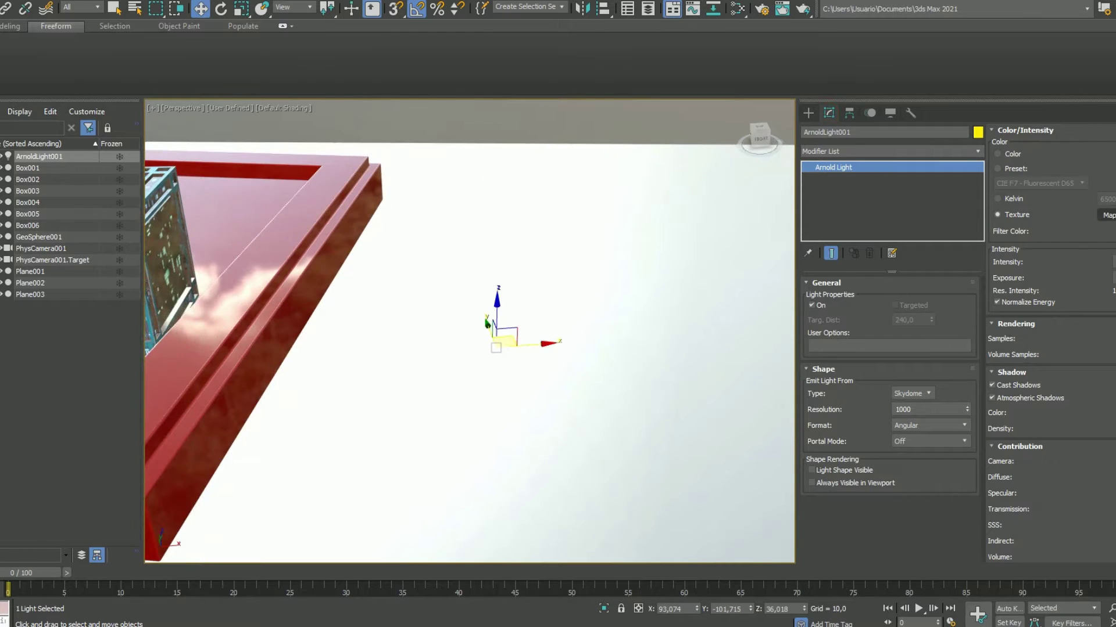
pyautogui.keyDown('alt'); pyautogui.moveTo(584, 321); pyautogui.dragTo(515, 348, button='middle'); pyautogui.keyUp('alt')
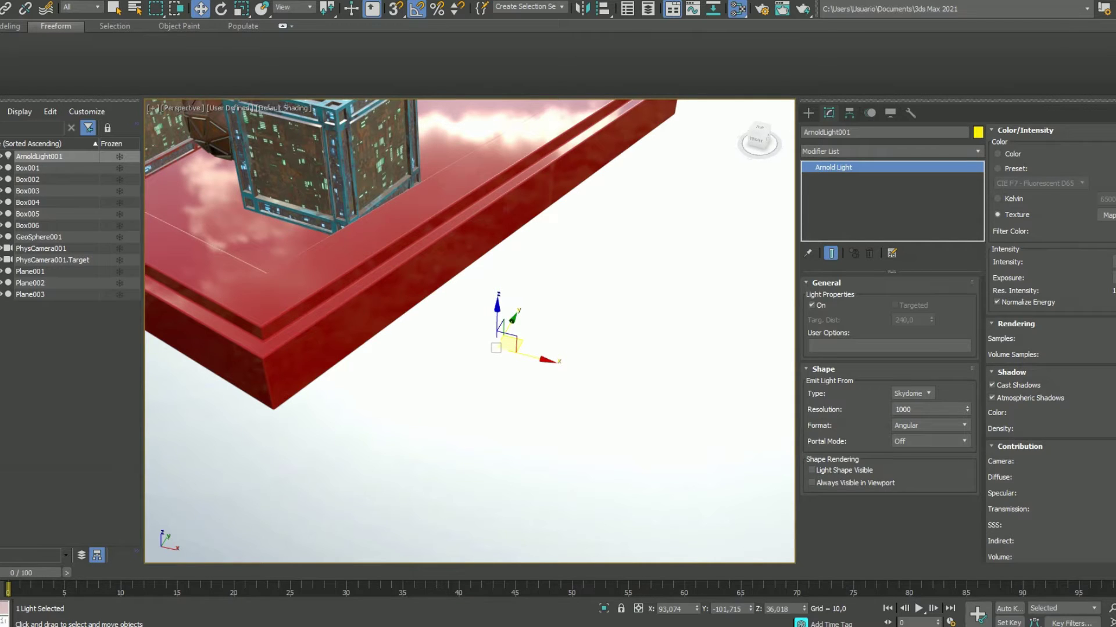
# - Open the Slate Material Editor and reposition the Panorama.exr bitmap node (Map #55) in the graph
pyautogui.press('m')
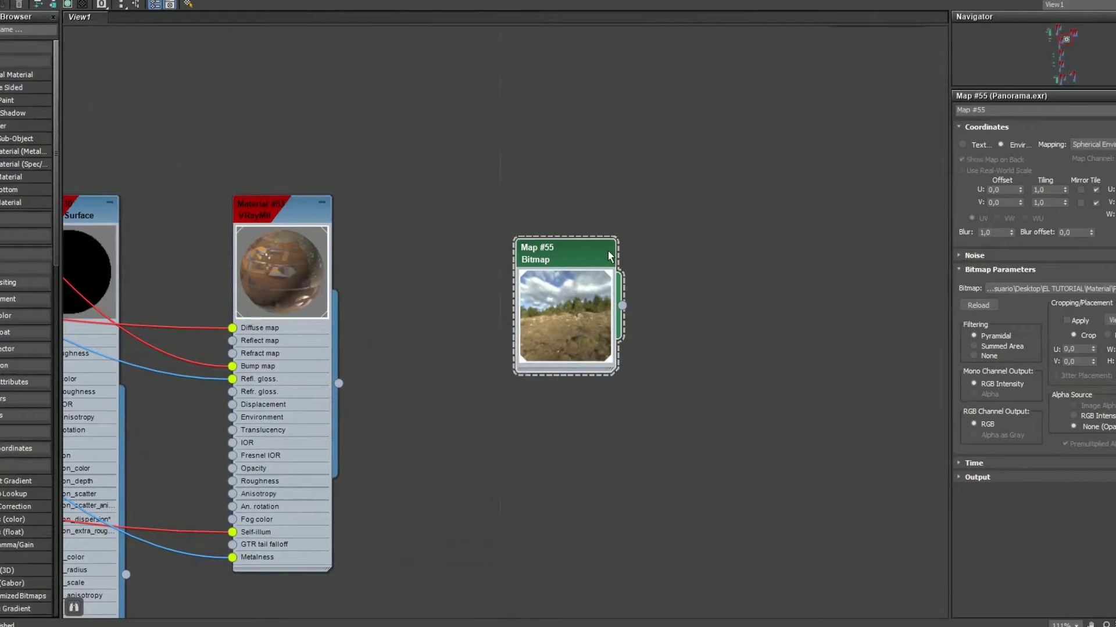
pyautogui.click(578, 247)
pyautogui.moveTo(575, 257); pyautogui.dragTo(588, 242)
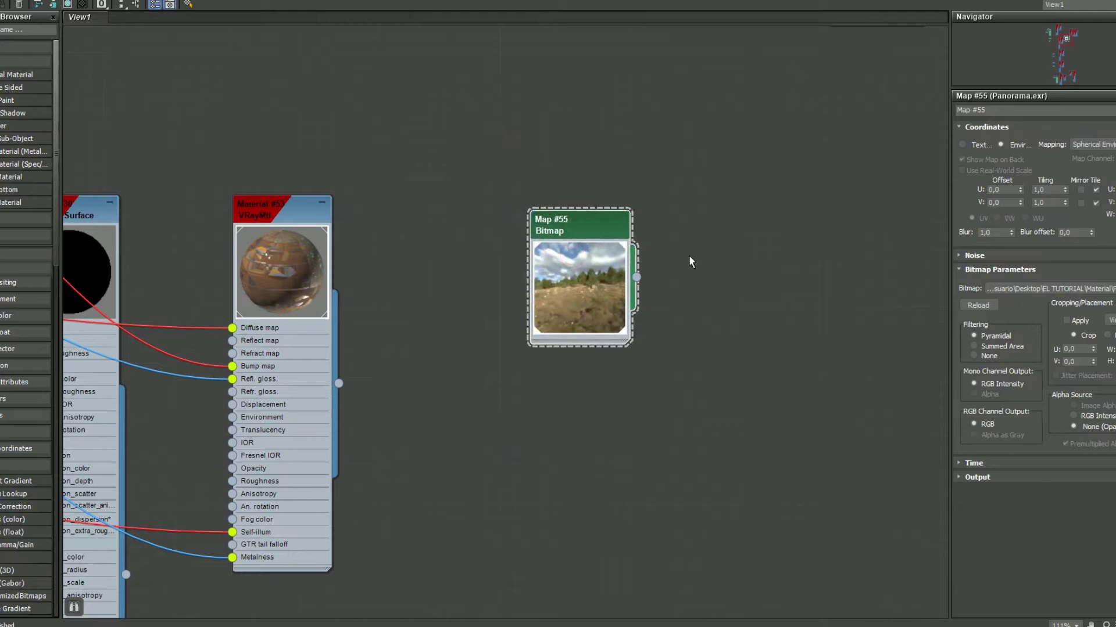
pyautogui.scroll(-1, 484, 291)
pyautogui.moveTo(472, 326); pyautogui.dragTo(477, 367, button='middle')
# - Move the material editor aside, select the blue-framed box Box006 in the viewport, and put the editor back
pyautogui.moveTo(805, 0); pyautogui.dragTo(294, 241)
pyautogui.click(383, 125)
pyautogui.click(382, 125)
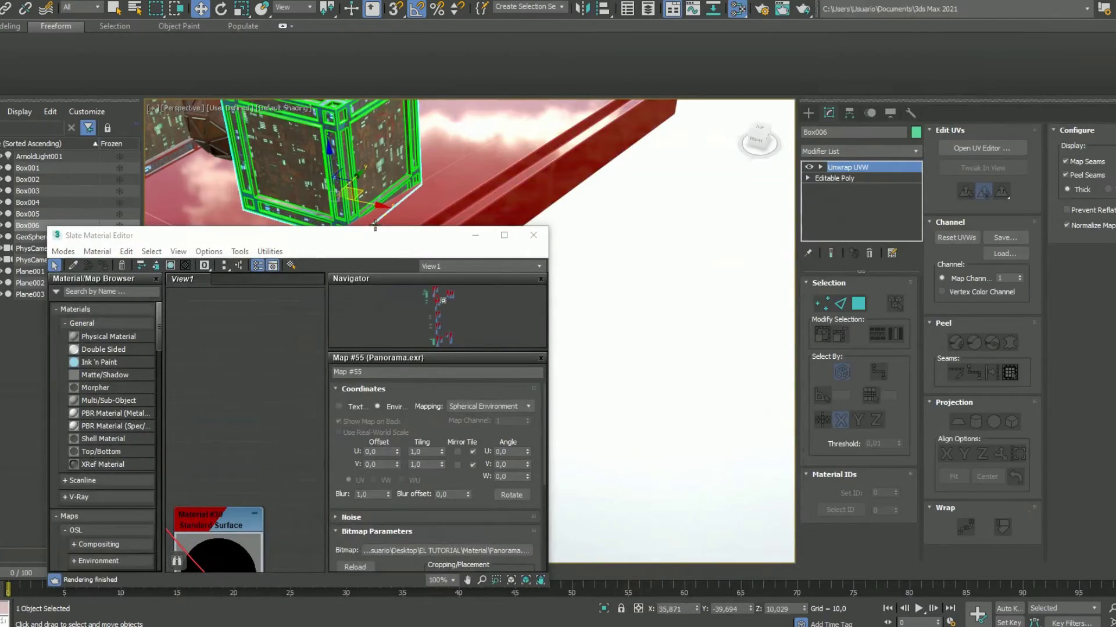
pyautogui.moveTo(384, 236); pyautogui.dragTo(400, 0)
# - Spread out the first box material's nodes by repositioning Map #18, the Standard Surface material and the VRayMtl material
pyautogui.moveTo(340, 182); pyautogui.dragTo(680, 193, button='middle')
pyautogui.scroll(-1, 502, 217)
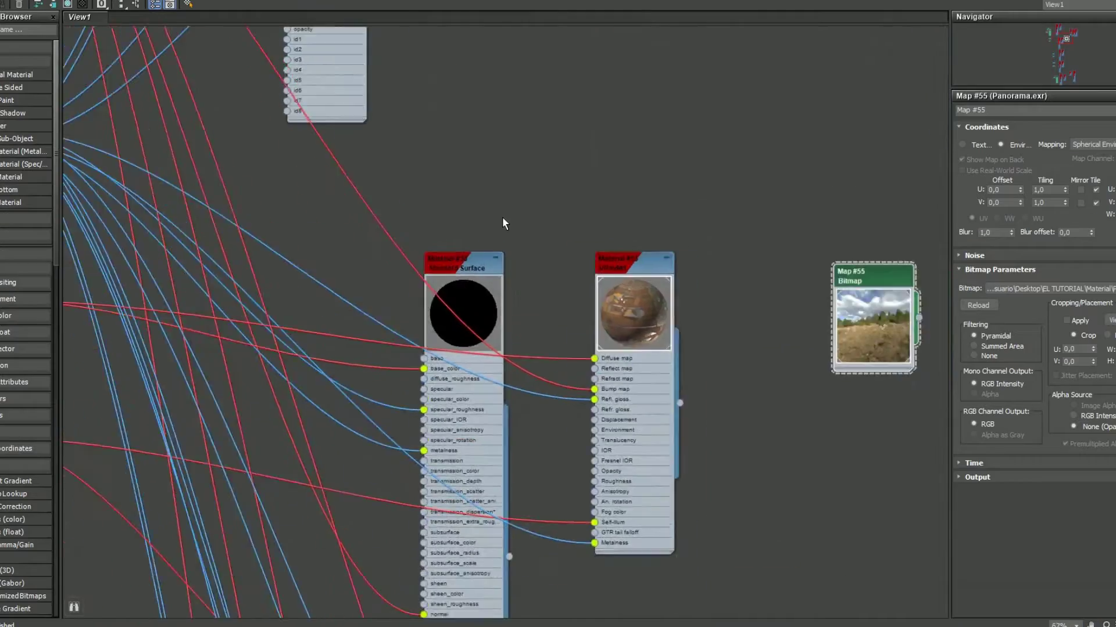
pyautogui.scroll(-5, 501, 217)
pyautogui.moveTo(489, 215); pyautogui.dragTo(545, 247, button='middle')
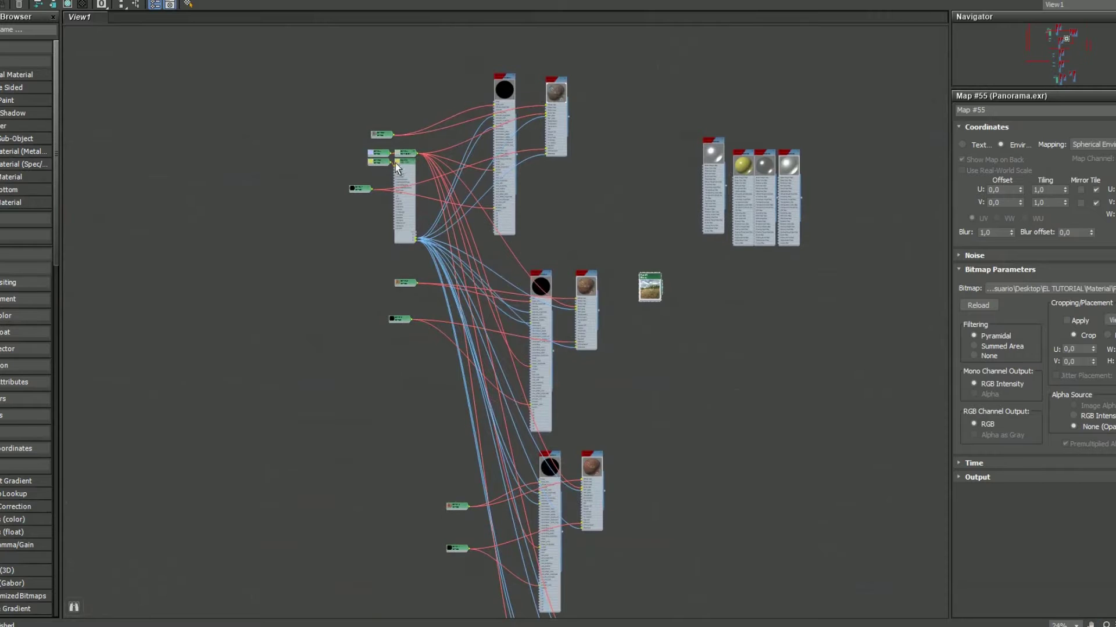
pyautogui.scroll(8, 395, 163)
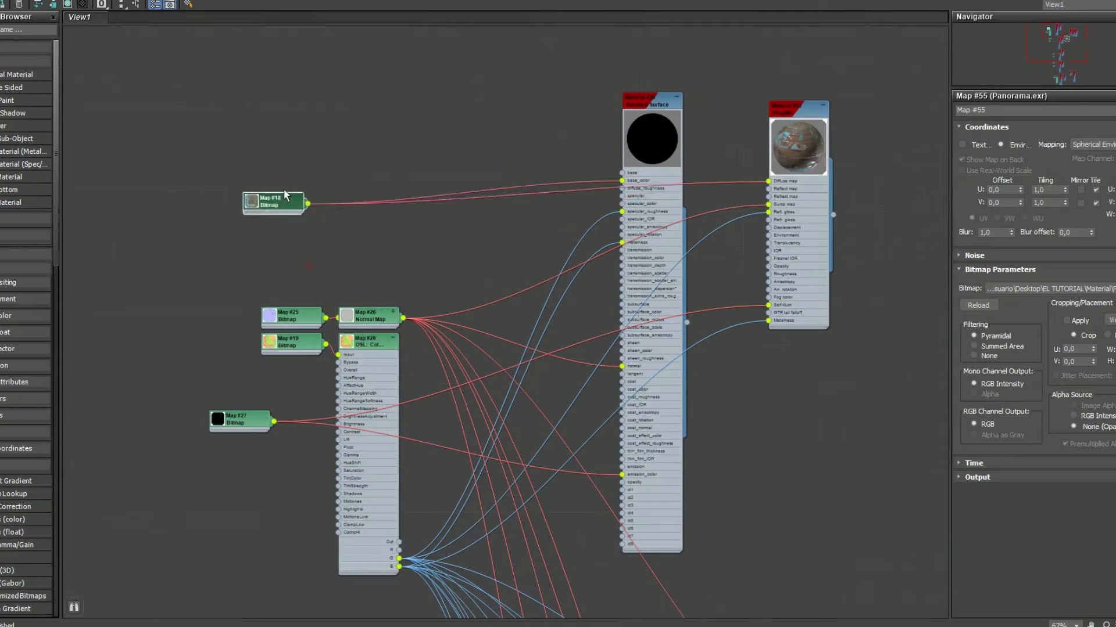
pyautogui.moveTo(285, 195)
pyautogui.mouseDown()
pyautogui.moveTo(302, 144)
pyautogui.moveTo(286, 206)
pyautogui.mouseUp()
pyautogui.moveTo(653, 108); pyautogui.dragTo(641, 87)
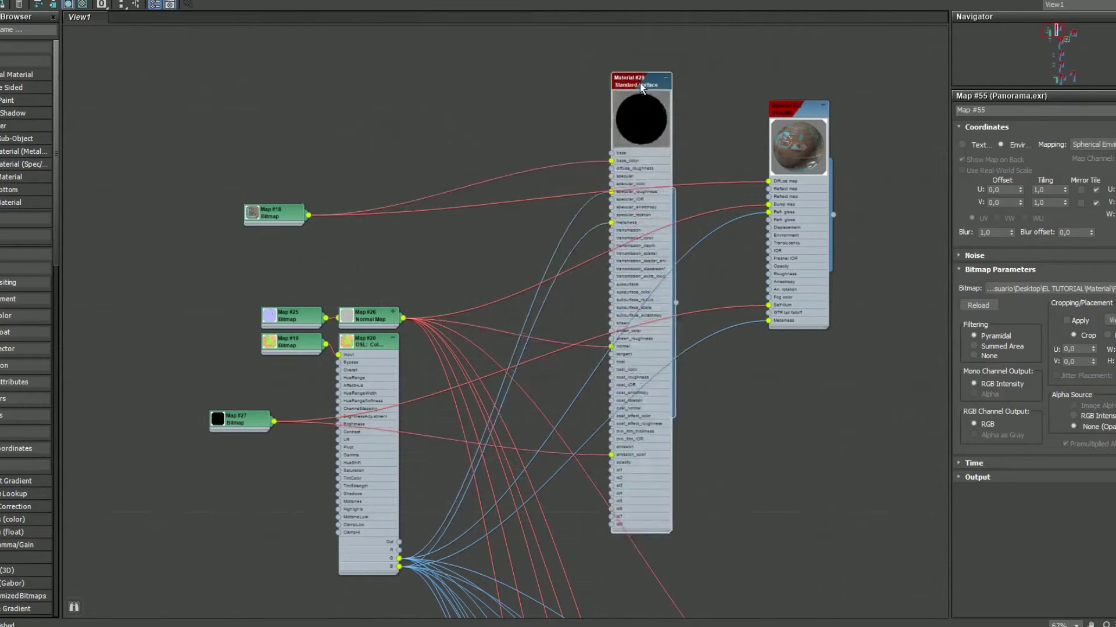
pyautogui.scroll(-5, 576, 115)
pyautogui.moveTo(573, 116); pyautogui.dragTo(441, 214, button='middle')
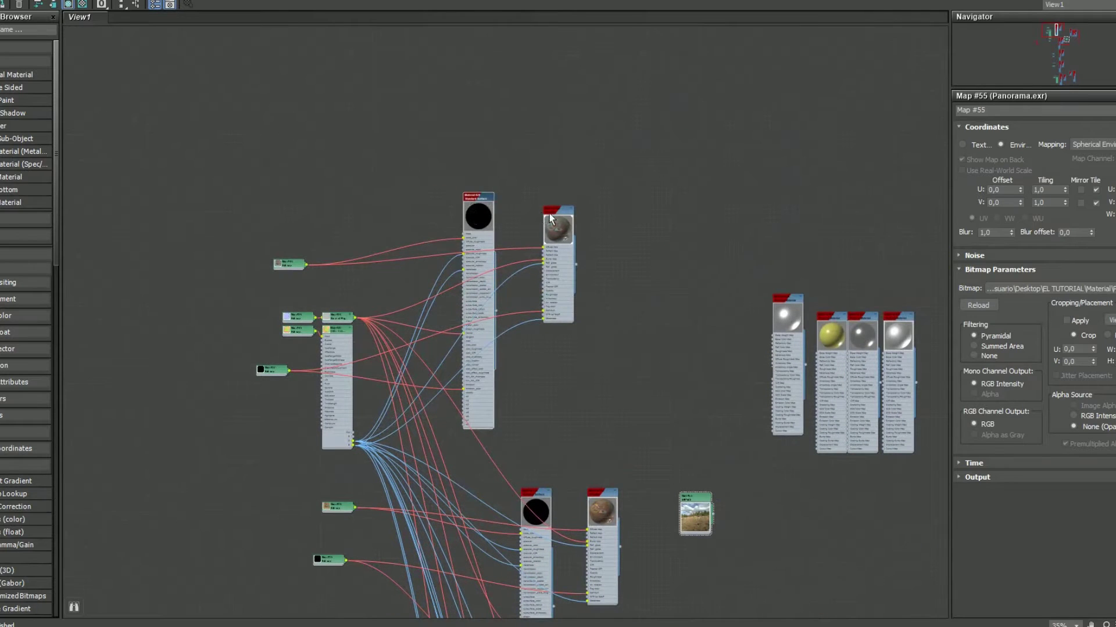
pyautogui.moveTo(551, 219); pyautogui.dragTo(543, 45)
# - Separate the Map #19 bitmap and Map #20 color correction nodes from the normal map nodes and collapse Map #20
pyautogui.scroll(8, 256, 294)
pyautogui.moveTo(357, 392); pyautogui.dragTo(144, 404)
pyautogui.moveTo(453, 397); pyautogui.dragTo(270, 317)
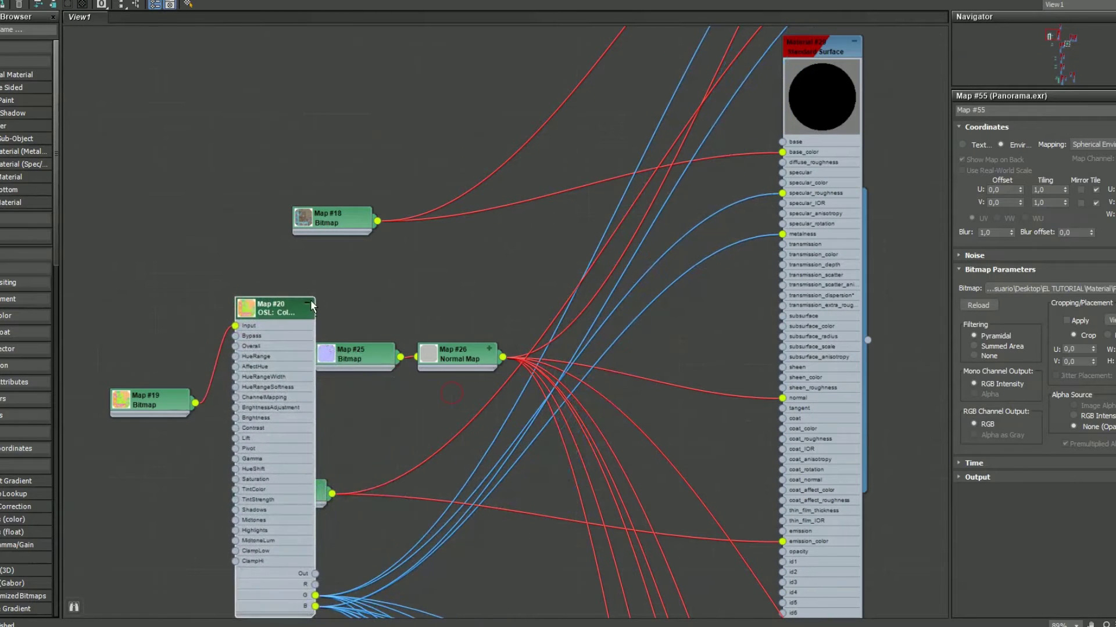
pyautogui.doubleClick(308, 301)
pyautogui.click(303, 306)
pyautogui.moveTo(291, 331); pyautogui.dragTo(444, 309, button='middle')
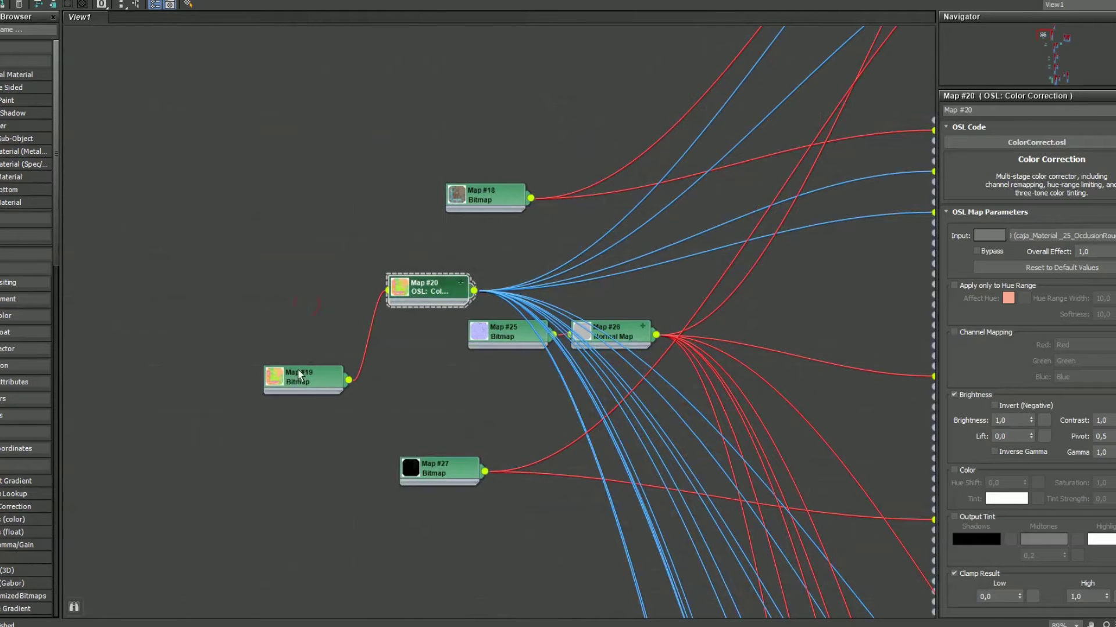
pyautogui.moveTo(299, 378); pyautogui.dragTo(237, 294)
# - Check the gamma setting of the OcclusionRoughnessMetallic bitmap (Map #19) in its file selection, leaving the file as is
pyautogui.click(249, 302)
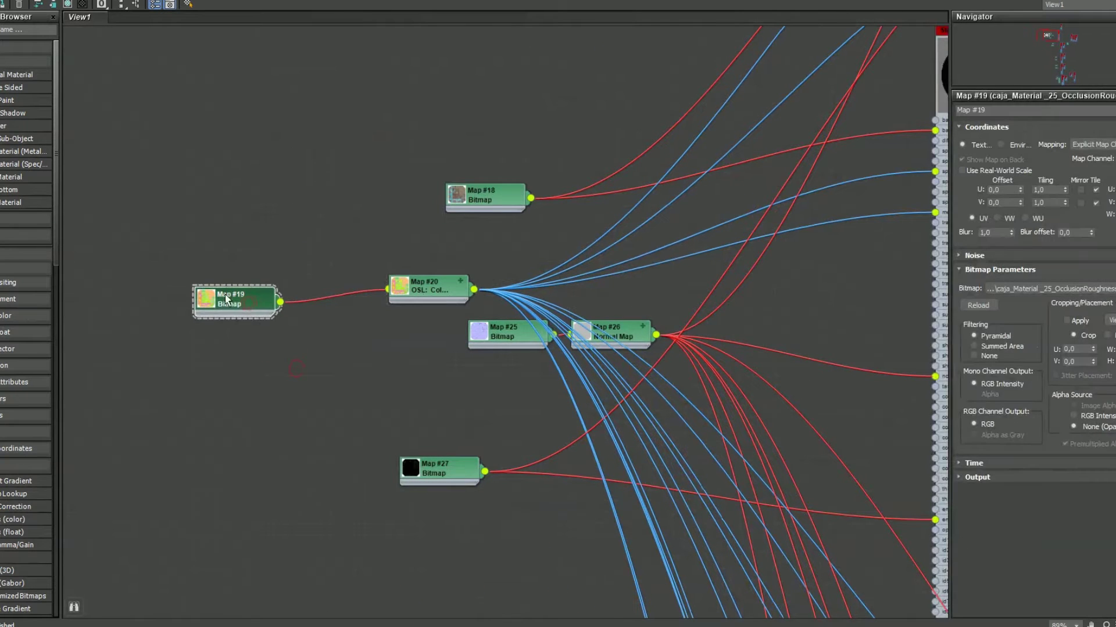
pyautogui.click(1084, 289)
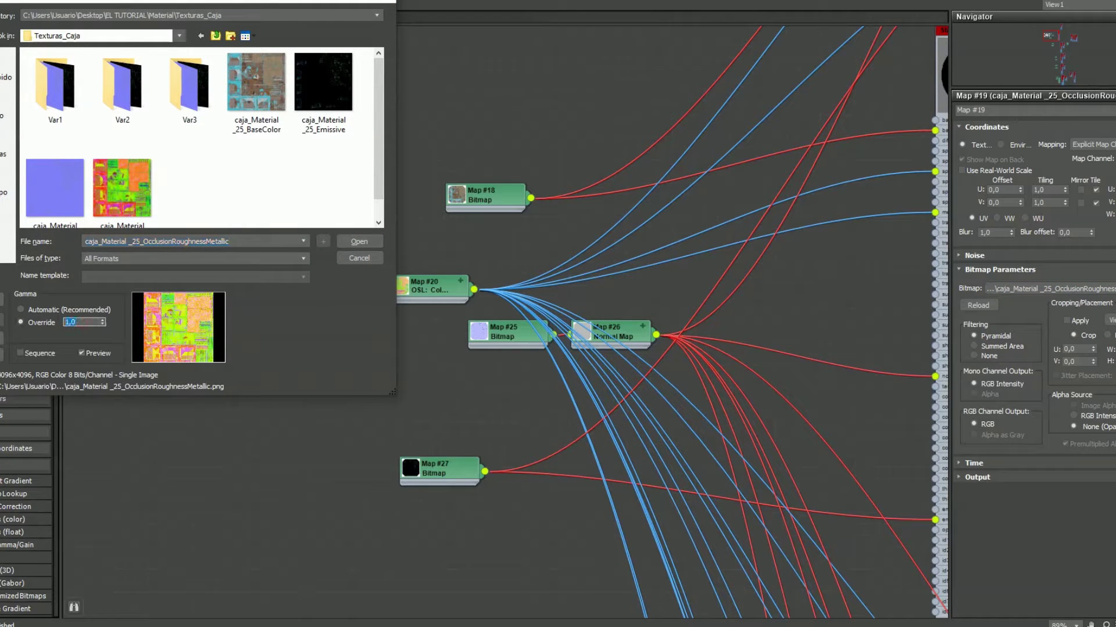
pyautogui.click(355, 260)
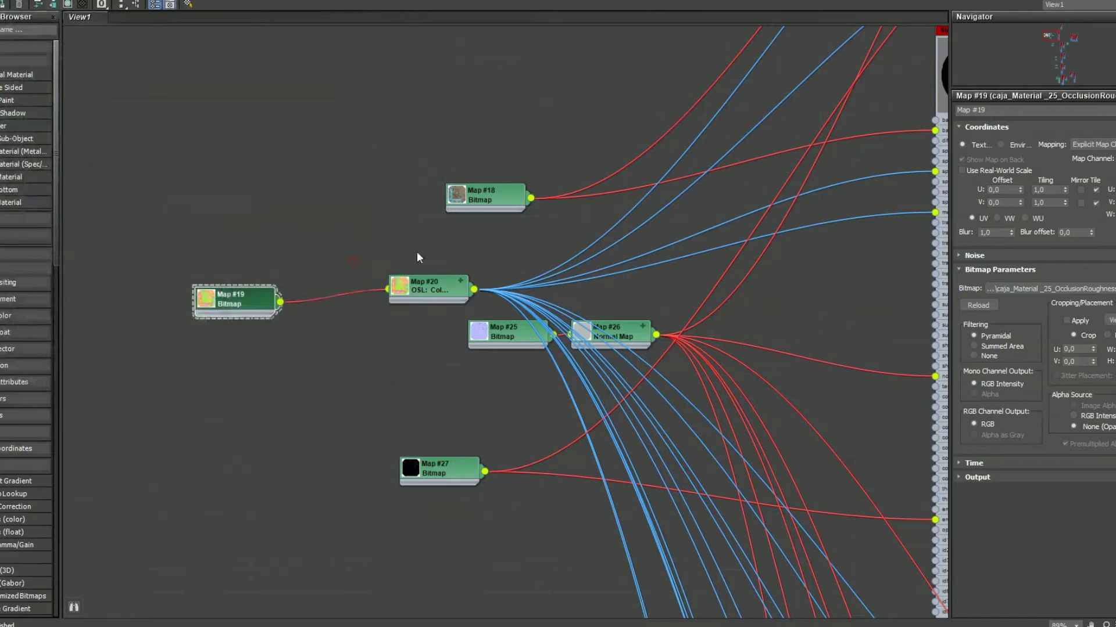
# - Check the gamma settings of the BaseColor bitmap (Map #18) and the Emissive bitmap (Map #27) in their file selections
pyautogui.click(473, 200)
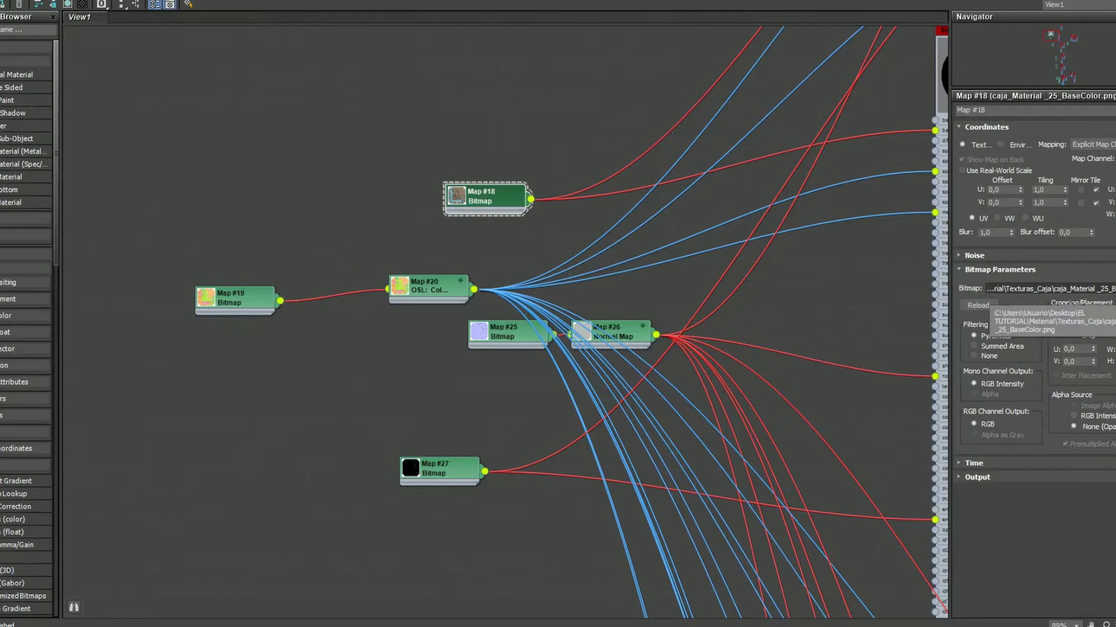
pyautogui.click(1052, 288)
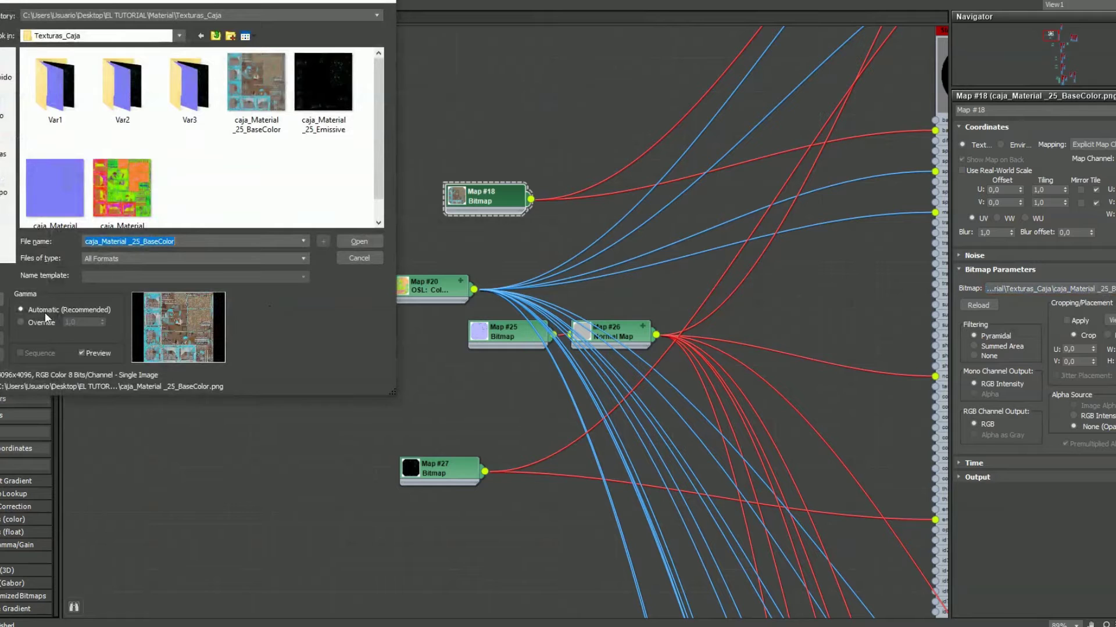
pyautogui.click(359, 258)
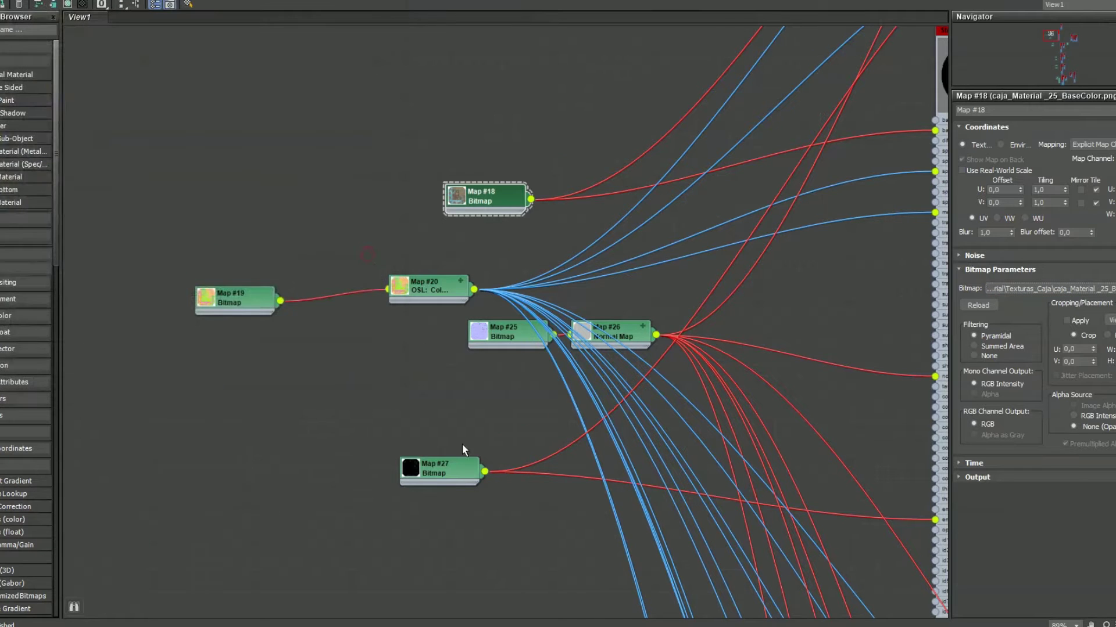
pyautogui.moveTo(462, 444); pyautogui.dragTo(437, 293, button='middle')
pyautogui.click(435, 301)
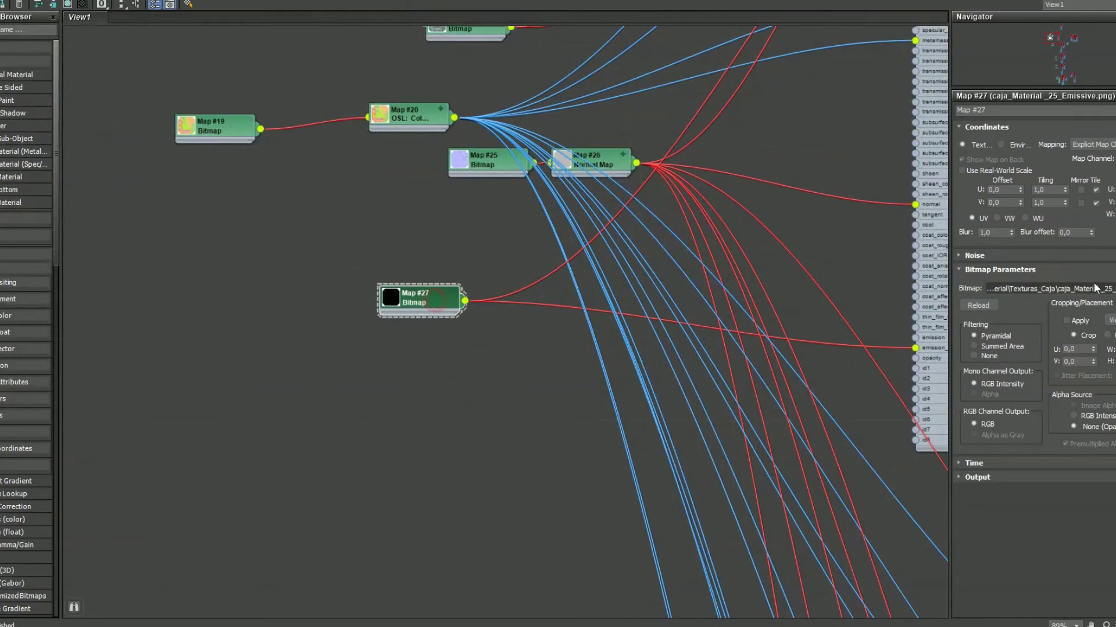
pyautogui.click(1049, 289)
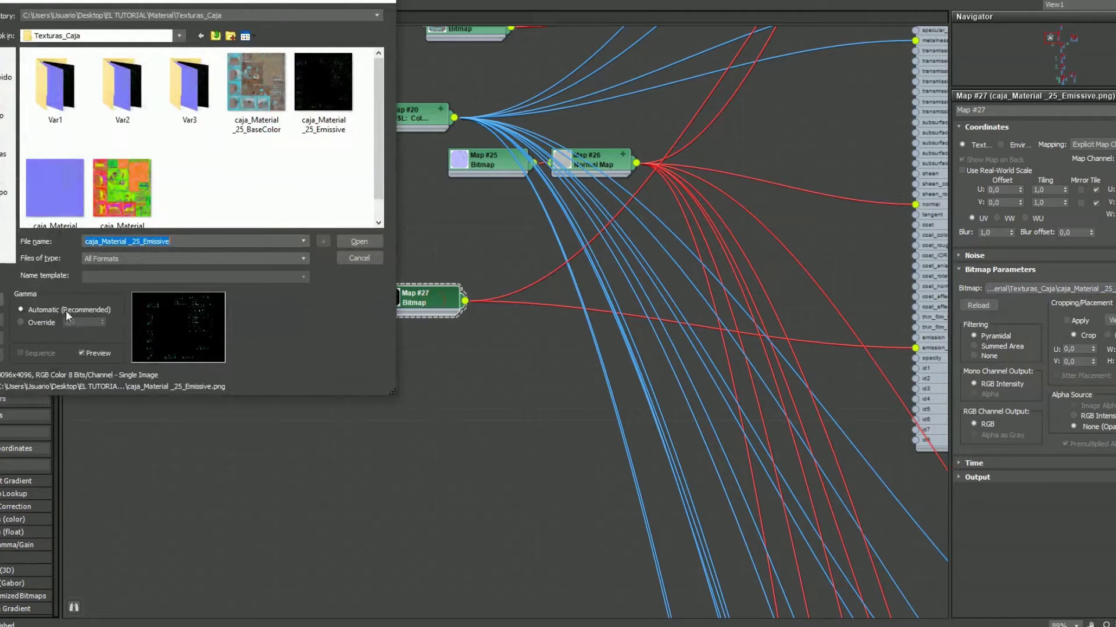
pyautogui.click(353, 258)
# - Move the Normal bitmap node (Map #25) clear of Map #26 and check its file's gamma setting
pyautogui.moveTo(504, 170); pyautogui.dragTo(434, 206)
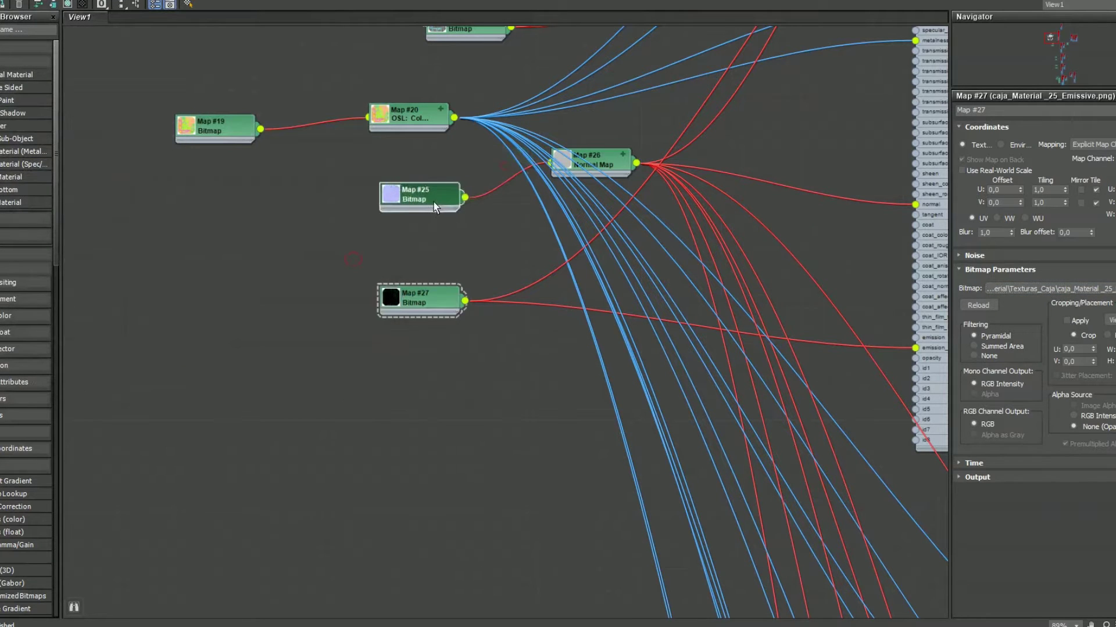
pyautogui.click(1111, 291)
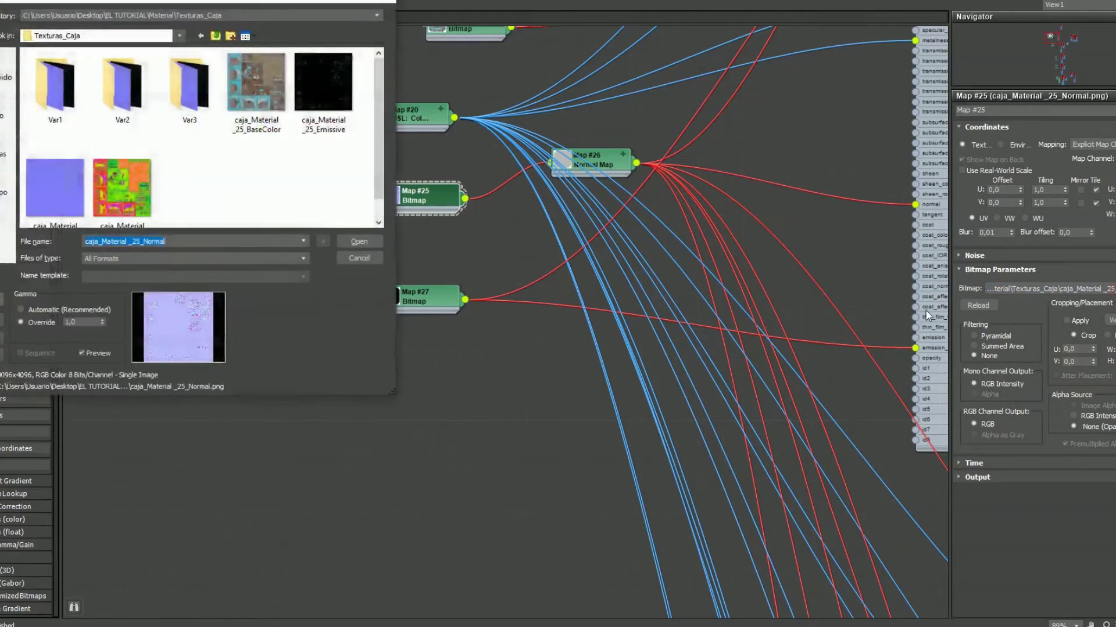
pyautogui.click(349, 261)
# - Examine the remaining box, sphere and base material node groups across the material graph
pyautogui.scroll(-10, 534, 237)
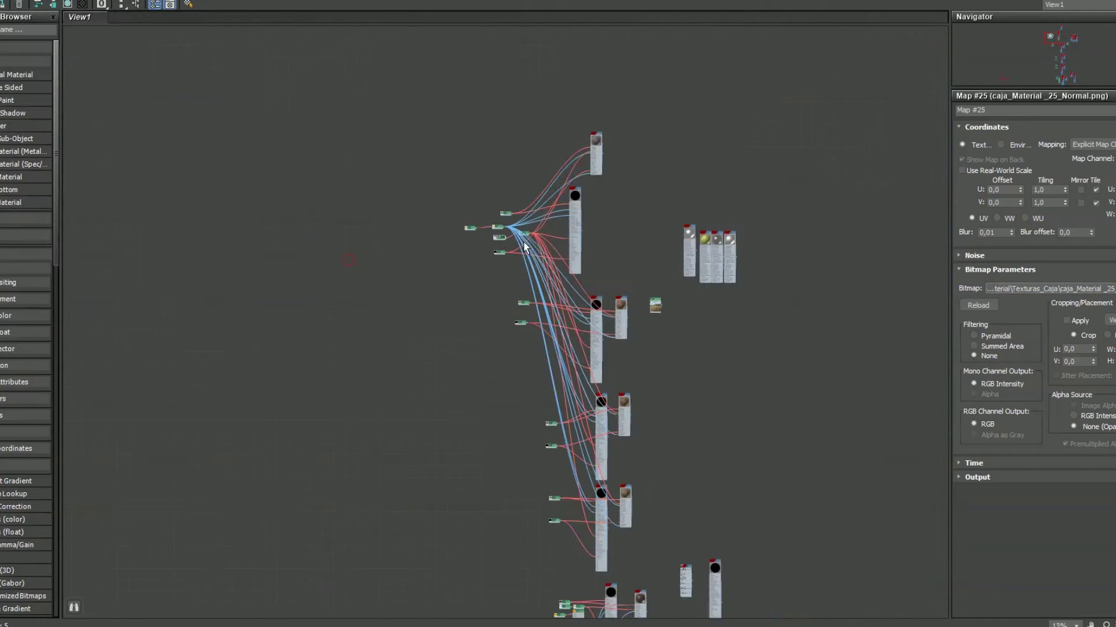
pyautogui.moveTo(524, 247); pyautogui.dragTo(499, 255, button='middle')
pyautogui.scroll(3, 582, 277)
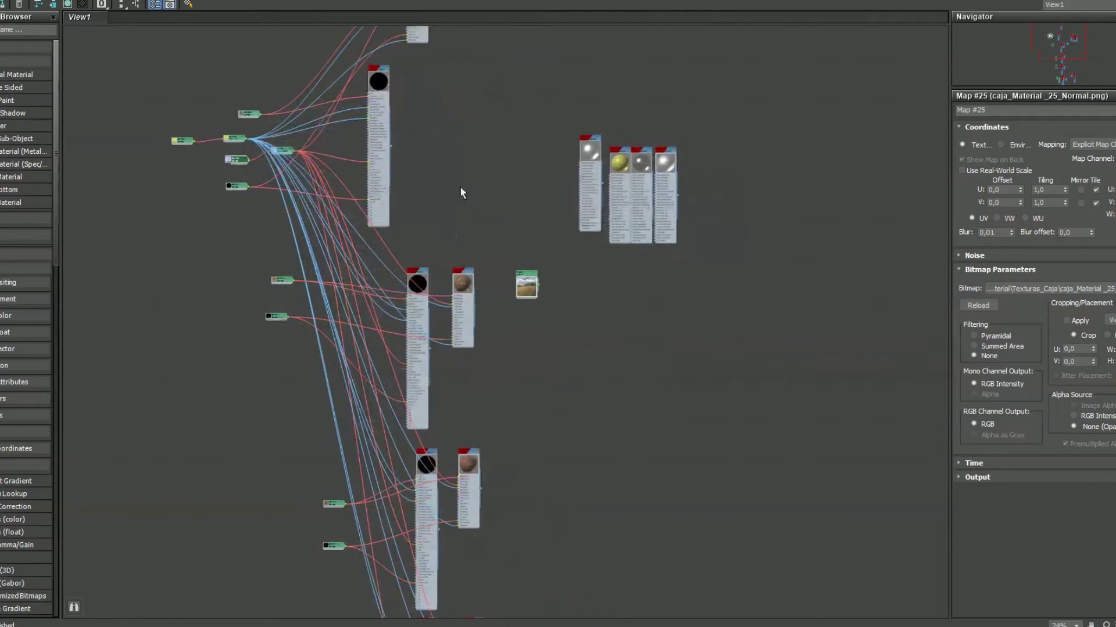
pyautogui.moveTo(463, 279); pyautogui.dragTo(551, 40, button='middle')
pyautogui.moveTo(584, 291); pyautogui.dragTo(544, 126, button='middle')
pyautogui.scroll(5, 485, 246)
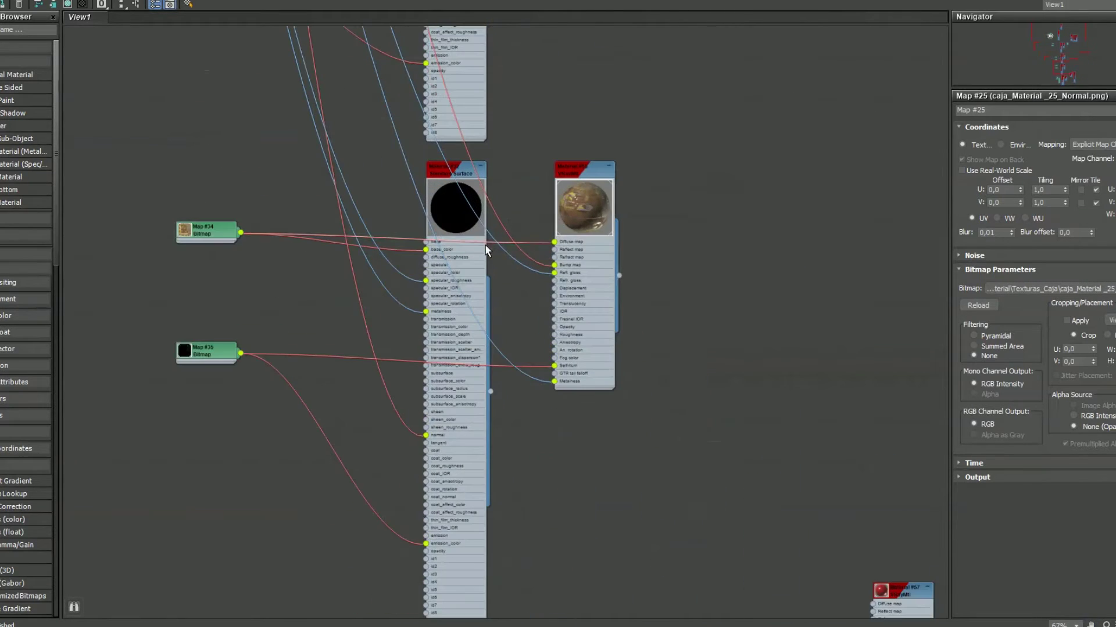
pyautogui.moveTo(569, 393); pyautogui.dragTo(489, 164, button='middle')
pyautogui.scroll(-3, 510, 280)
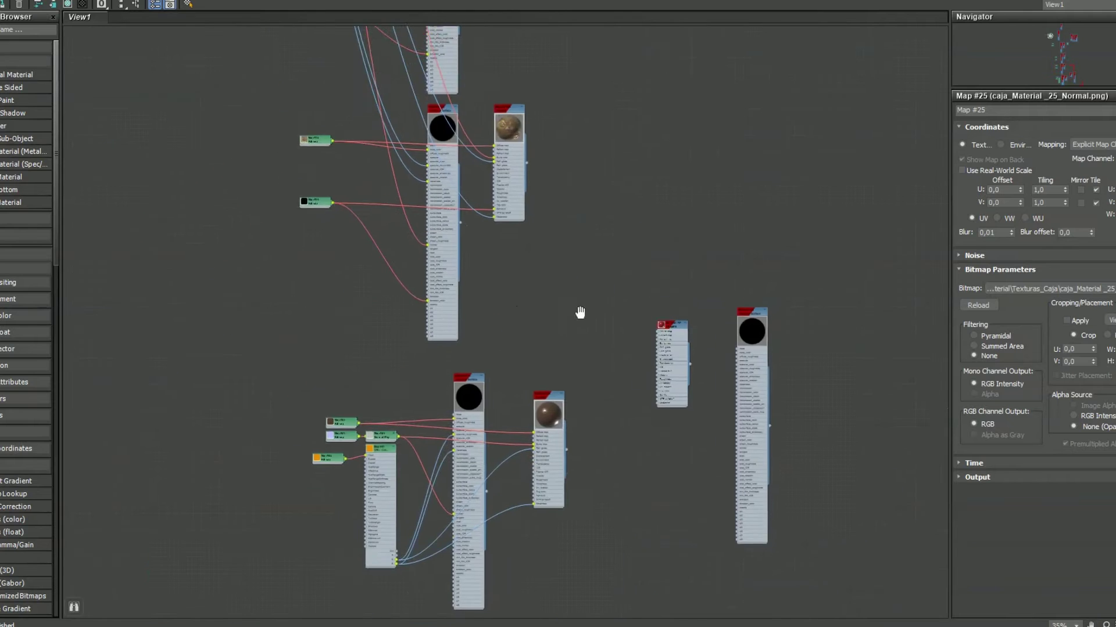
pyautogui.moveTo(580, 319); pyautogui.dragTo(510, 365, button='middle')
pyautogui.scroll(2, 429, 315)
pyautogui.scroll(2, 488, 265)
pyautogui.scroll(-2, 491, 253)
pyautogui.scroll(-5, 505, 280)
pyautogui.moveTo(502, 247); pyautogui.dragTo(524, 492, button='middle')
pyautogui.scroll(3, 497, 197)
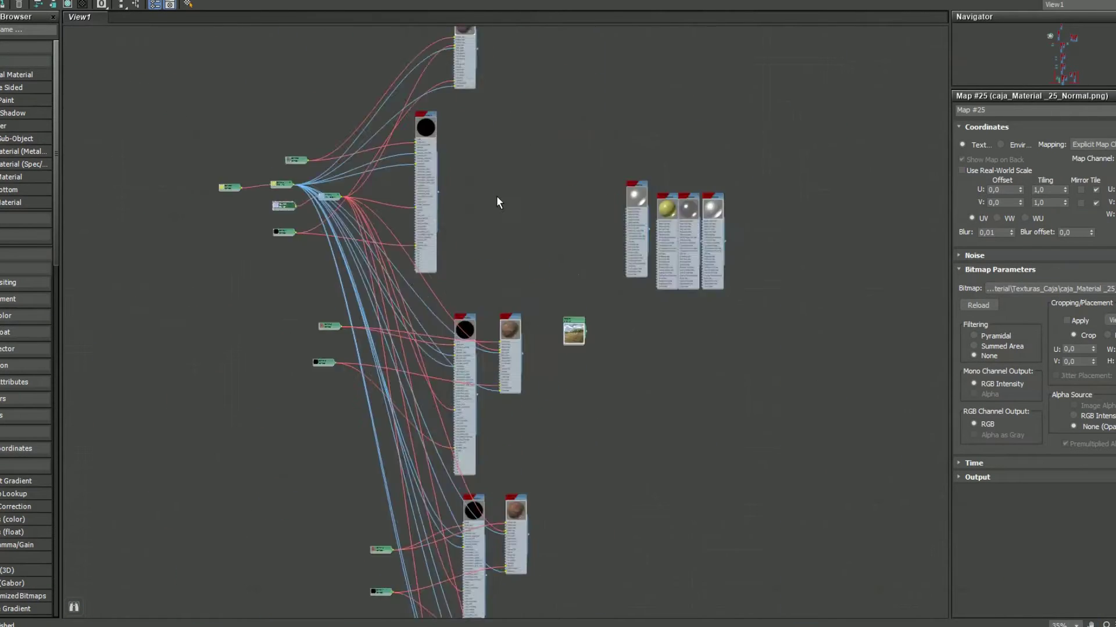
pyautogui.scroll(3, 496, 202)
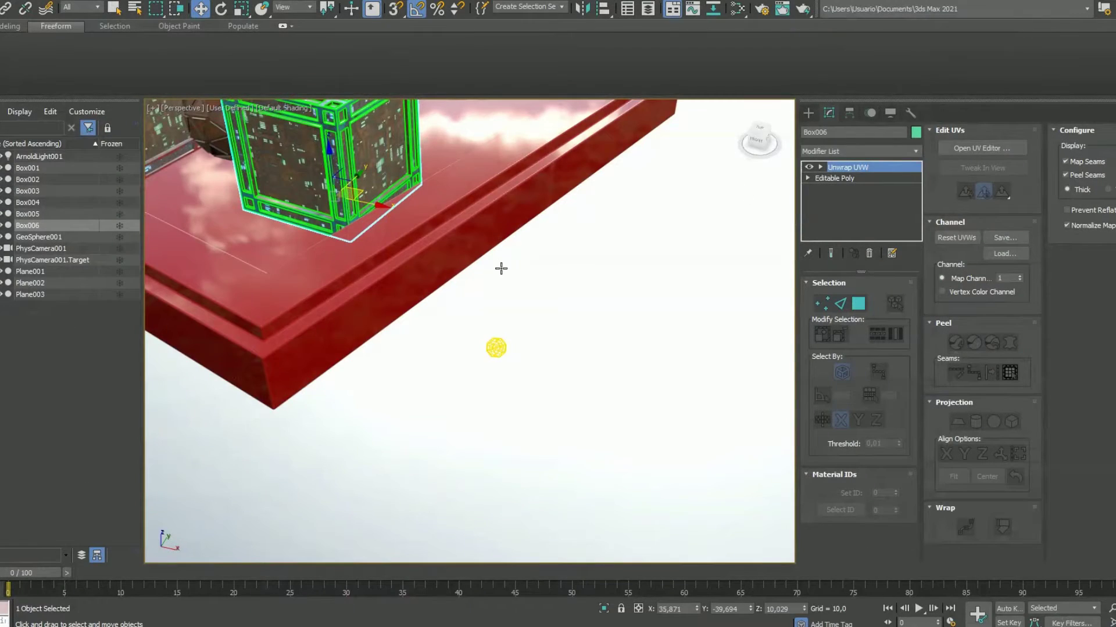
# - Examine the crates and the red base in the perspective view, and select the base (Box001)
pyautogui.scroll(-5, 469, 252)
pyautogui.keyDown('alt'); pyautogui.moveTo(427, 243); pyautogui.dragTo(463, 334, button='middle'); pyautogui.keyUp('alt')
pyautogui.keyDown('alt'); pyautogui.moveTo(463, 334); pyautogui.dragTo(488, 348, button='middle'); pyautogui.keyUp('alt')
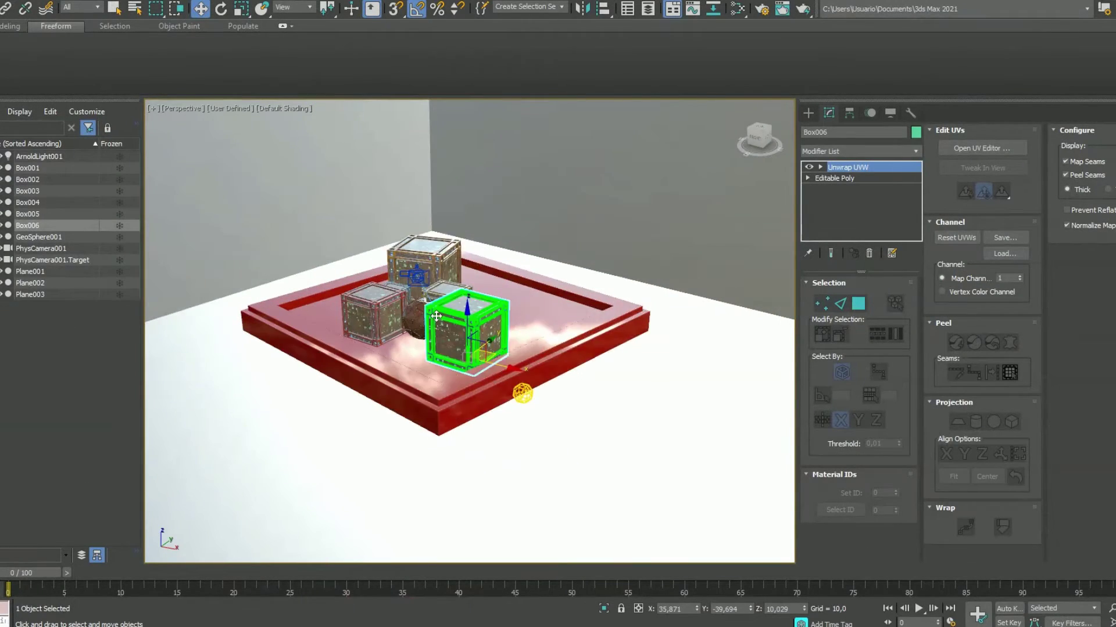
pyautogui.scroll(2, 442, 325)
pyautogui.click(808, 113)
pyautogui.click(652, 411)
pyautogui.click(597, 347)
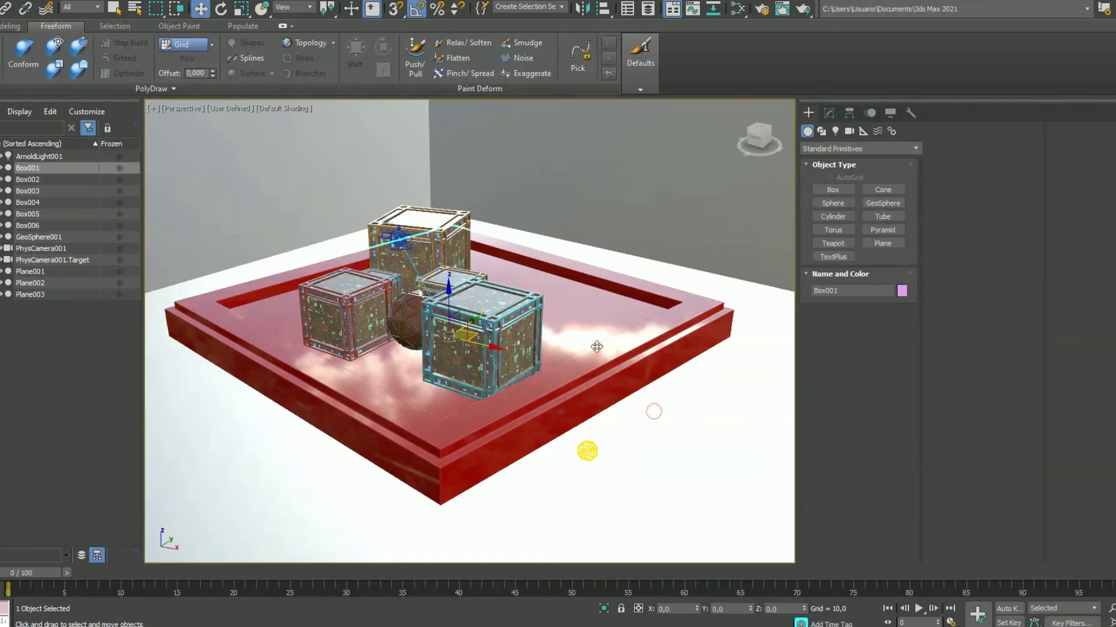
# - Select the physical camera (PhysCamera001) and inspect its settings and its framing of the crates from several sides
pyautogui.keyDown('alt'); pyautogui.moveTo(497, 328); pyautogui.dragTo(444, 349, button='middle'); pyautogui.keyUp('alt')
pyautogui.scroll(-5, 445, 355)
pyautogui.click(329, 325)
pyautogui.scroll(5, 340, 329)
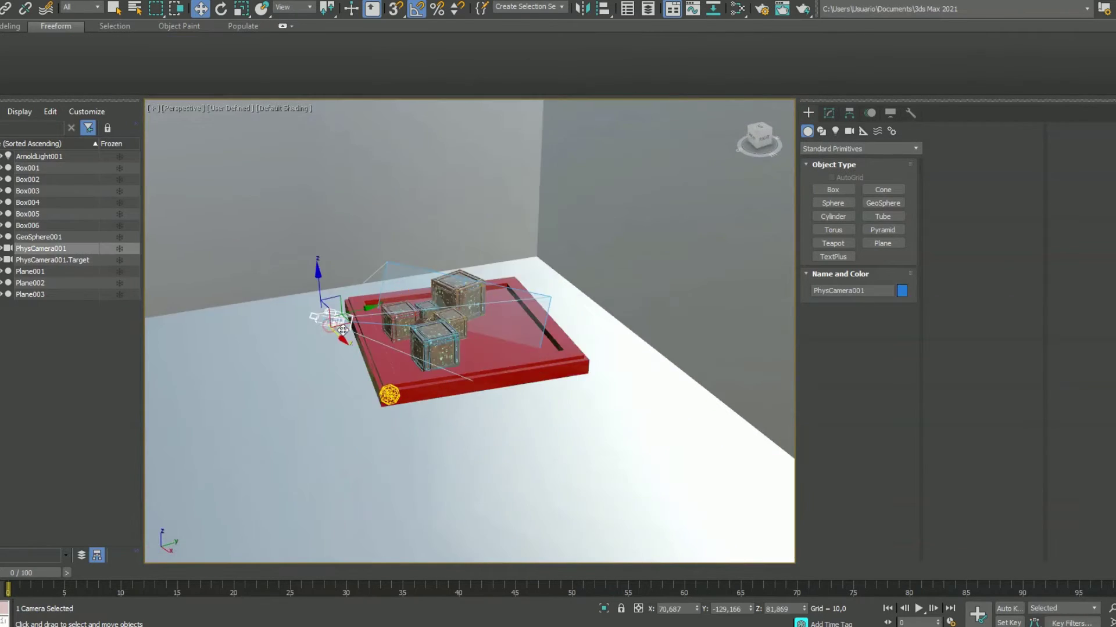
pyautogui.keyDown('alt'); pyautogui.moveTo(343, 331); pyautogui.dragTo(365, 355, button='middle'); pyautogui.keyUp('alt')
pyautogui.click(830, 112)
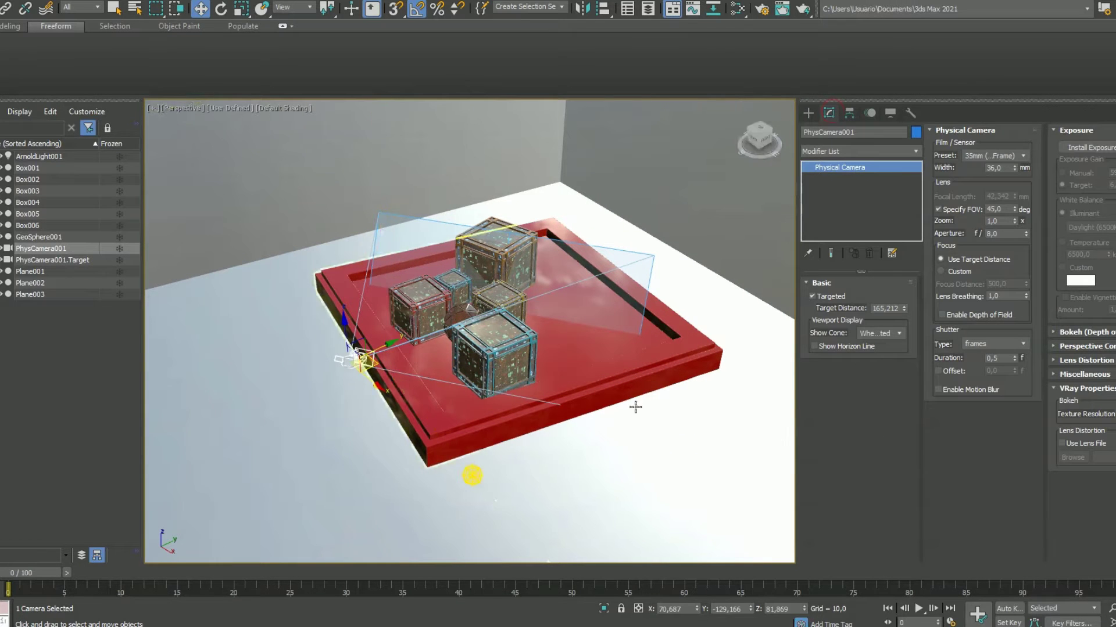
pyautogui.keyDown('alt'); pyautogui.moveTo(531, 403); pyautogui.dragTo(542, 356, button='middle'); pyautogui.keyUp('alt')
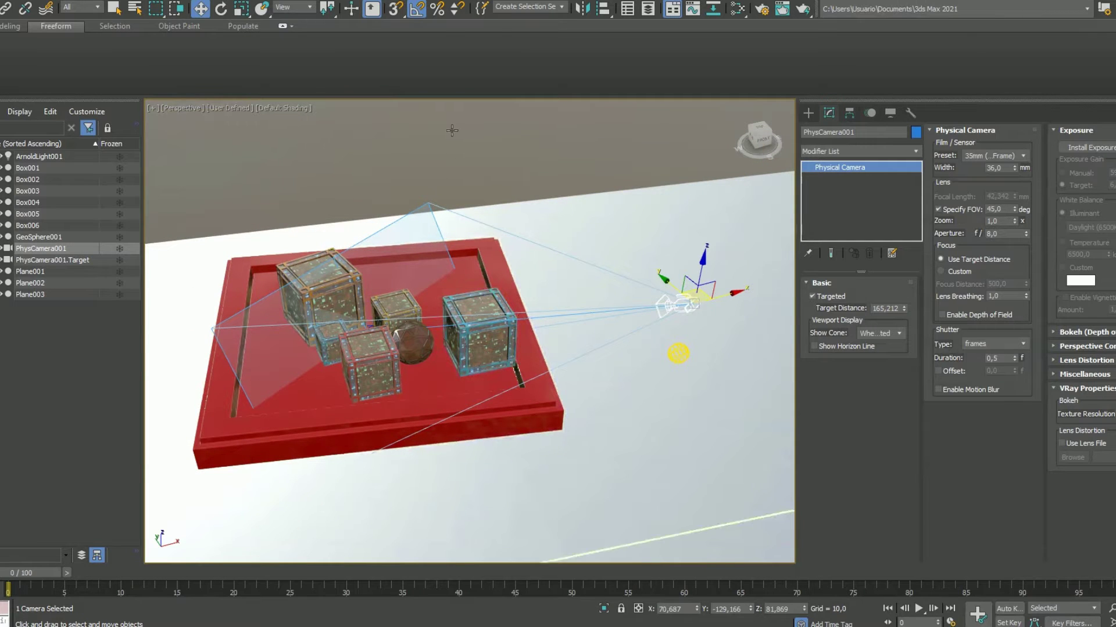
pyautogui.keyDown('alt'); pyautogui.moveTo(469, 171); pyautogui.dragTo(383, 334, button='middle'); pyautogui.keyUp('alt')
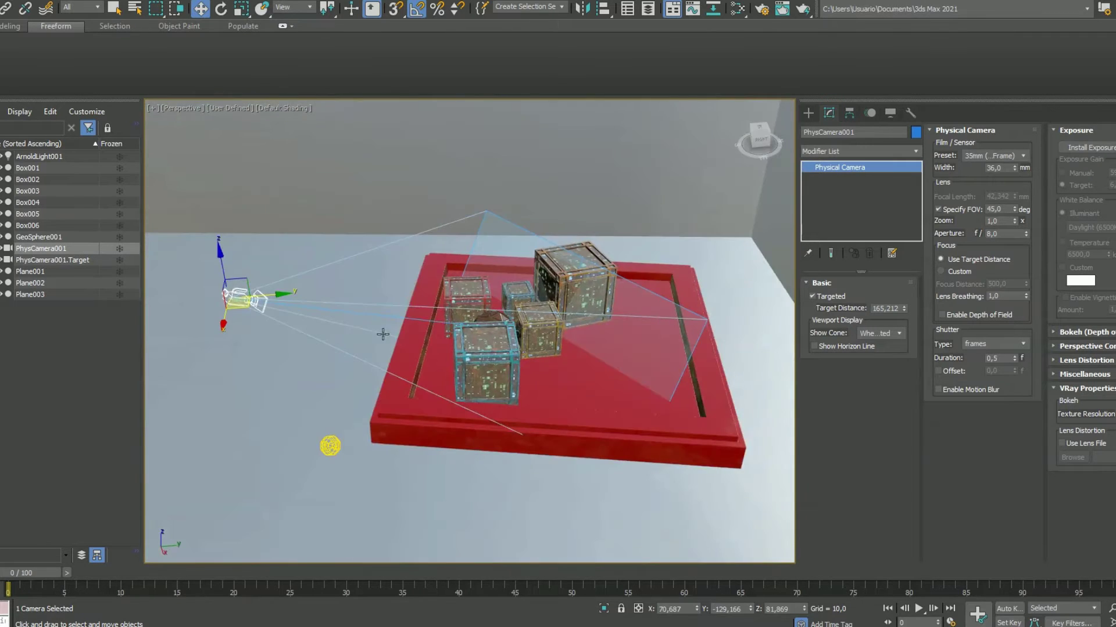
# - Switch to the other 3ds Max window, which holds the scene Modelado para render.max
pyautogui.moveTo(333, 625)
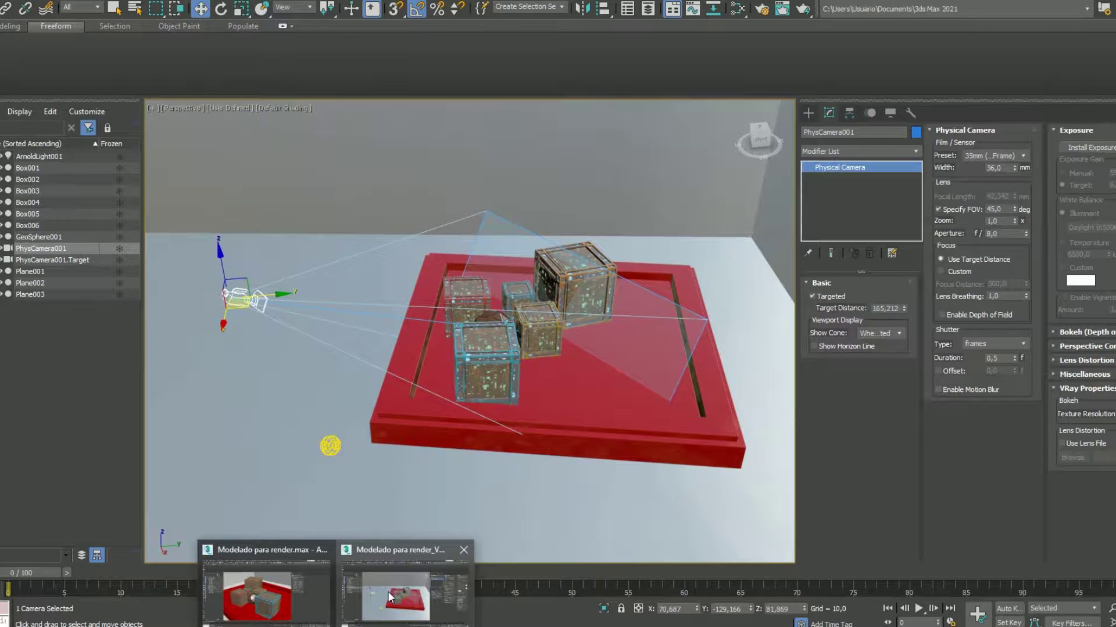
pyautogui.moveTo(388, 591)
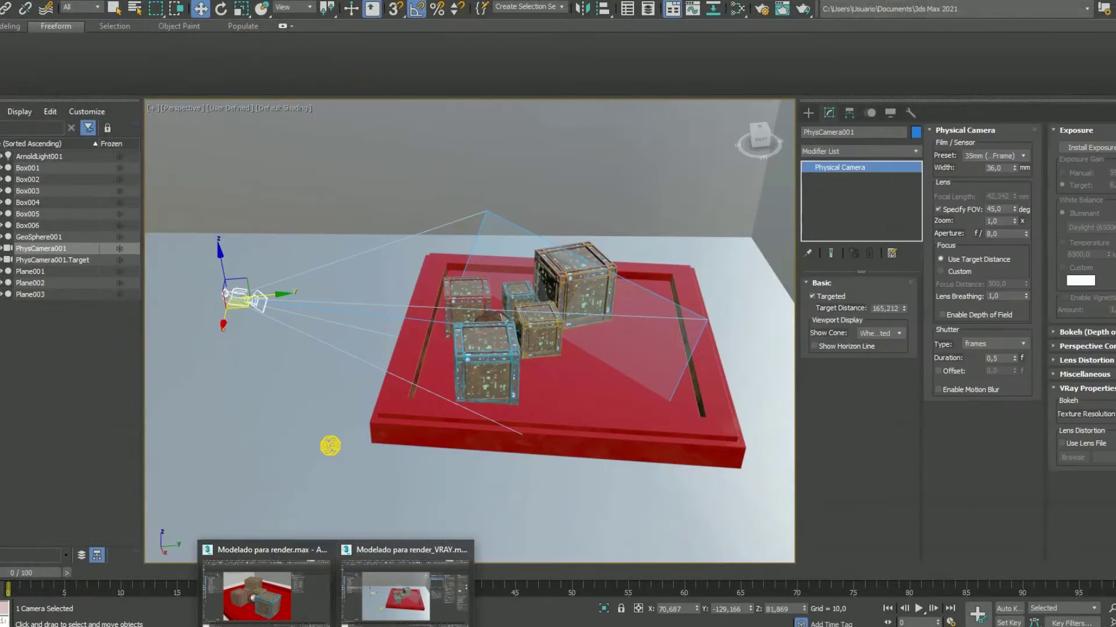
pyautogui.click(372, 601)
pyautogui.moveTo(326, 625)
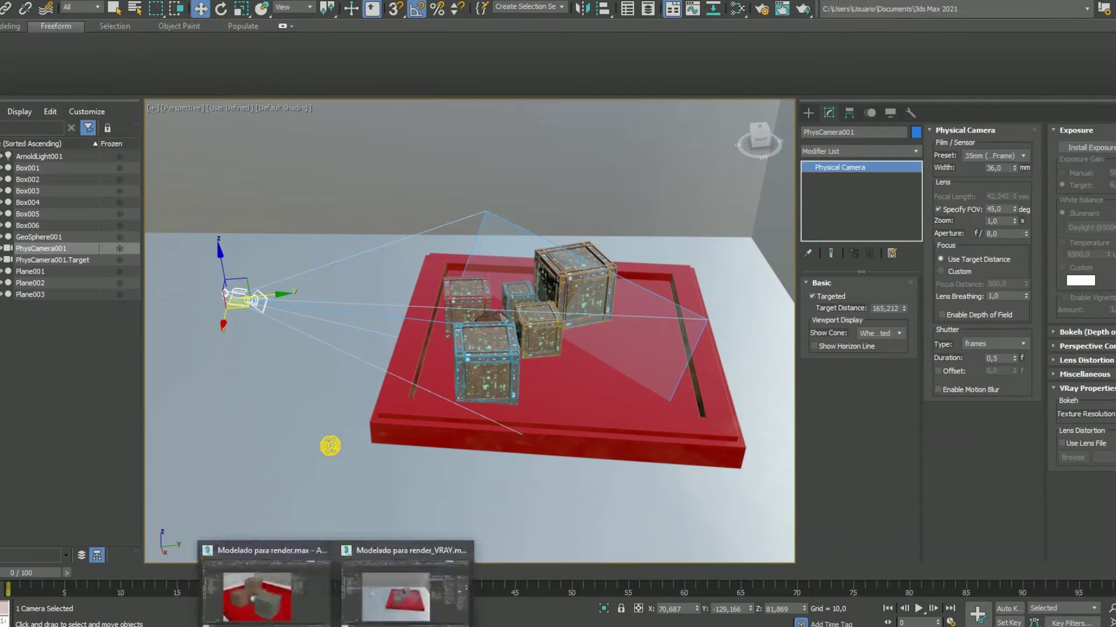
pyautogui.click(264, 590)
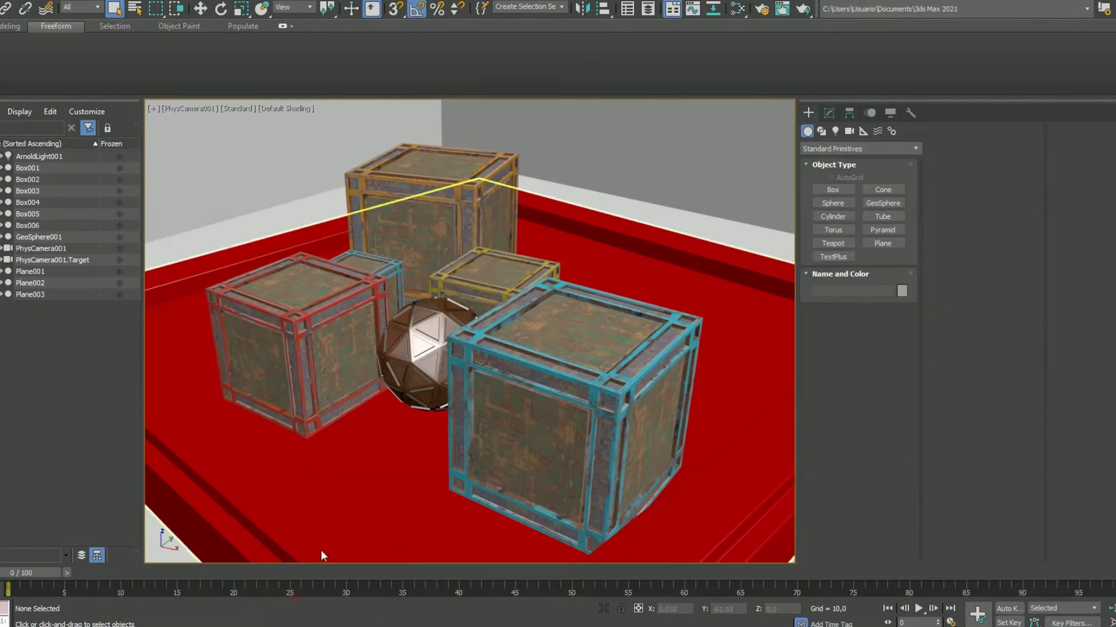
# - Select the front crate (Box006) and change the viewport from the PhysCamera001 view to Perspective
pyautogui.click(478, 329)
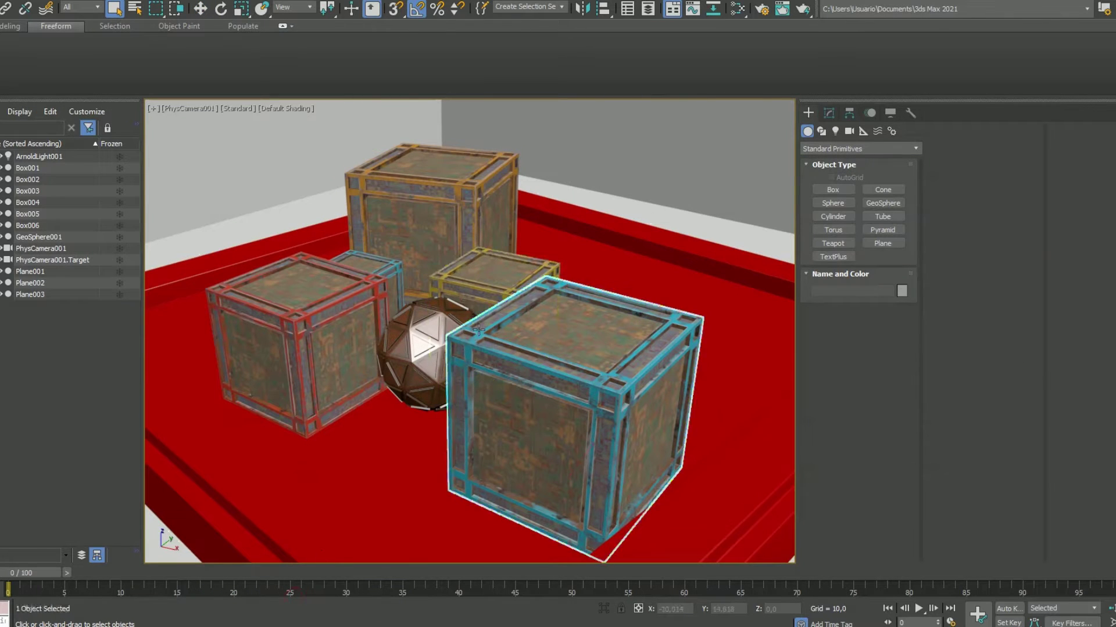
pyautogui.click(195, 113)
pyautogui.click(250, 151)
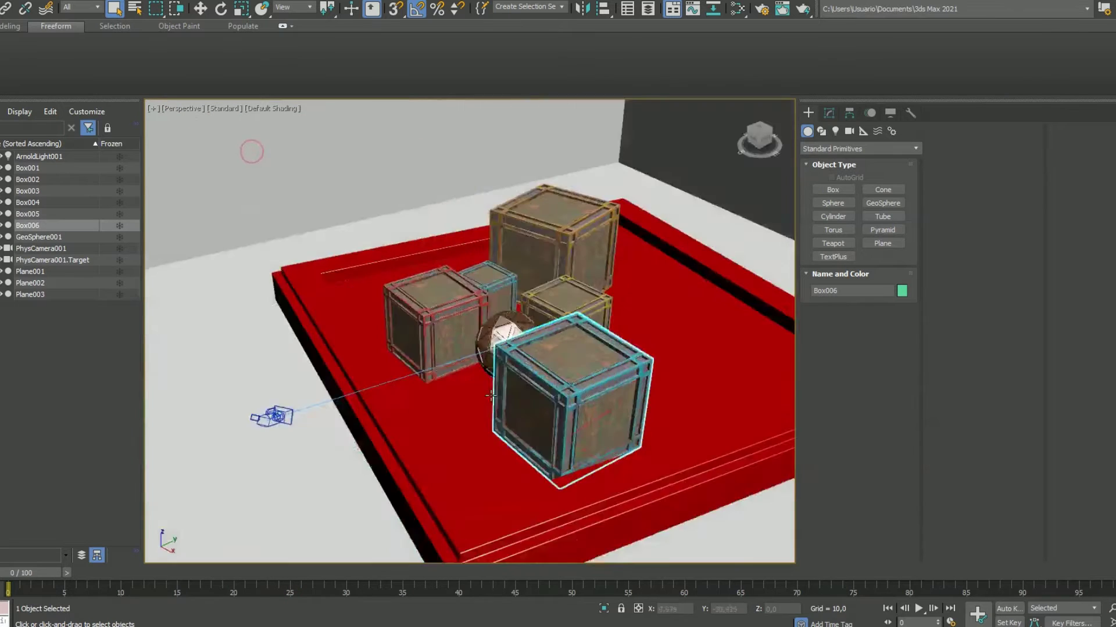
# - Select PhysCamera001 in this scene and inspect its Physical Camera settings and cone around the crates
pyautogui.keyDown('alt'); pyautogui.moveTo(491, 396); pyautogui.dragTo(390, 377, button='middle'); pyautogui.keyUp('alt')
pyautogui.moveTo(390, 377); pyautogui.dragTo(549, 398, button='middle')
pyautogui.click(340, 252)
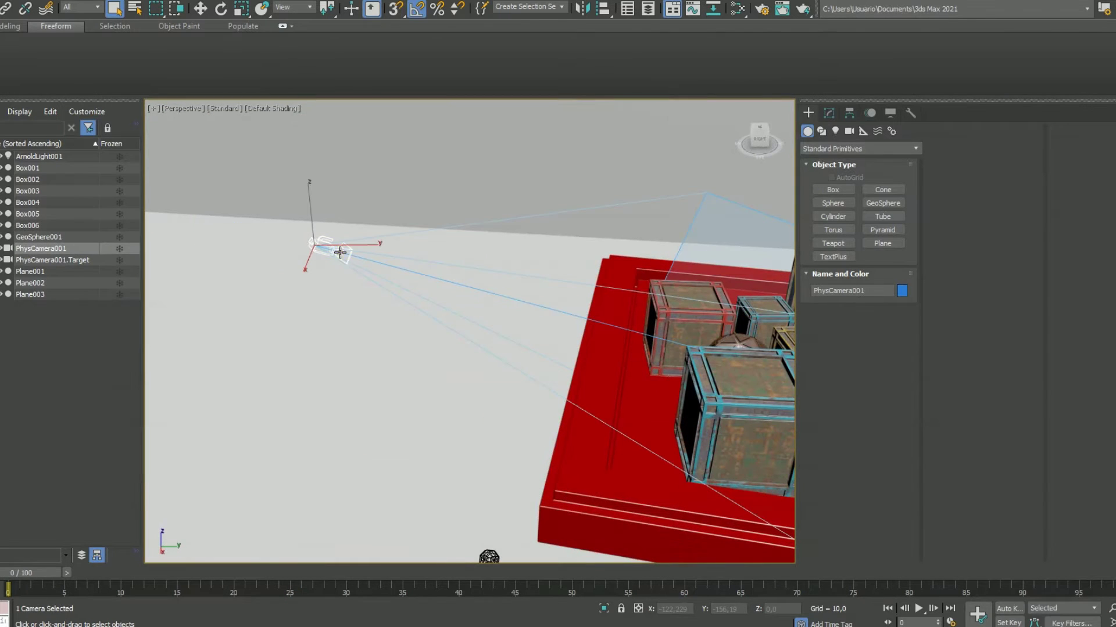
pyautogui.click(828, 113)
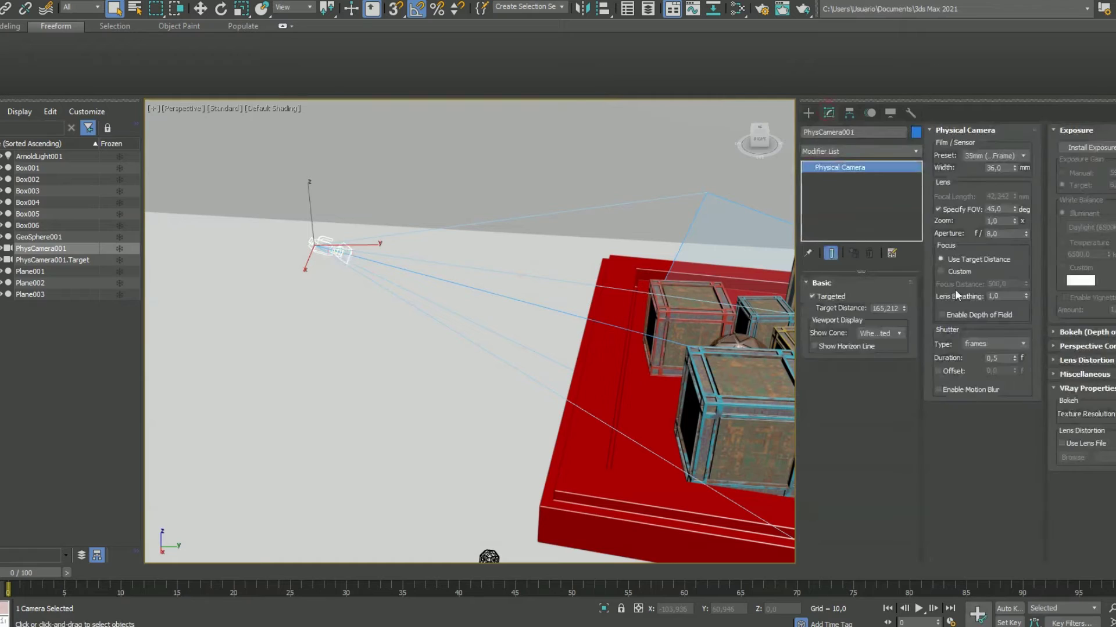
pyautogui.keyDown('alt'); pyautogui.moveTo(435, 319); pyautogui.dragTo(362, 365, button='middle'); pyautogui.keyUp('alt')
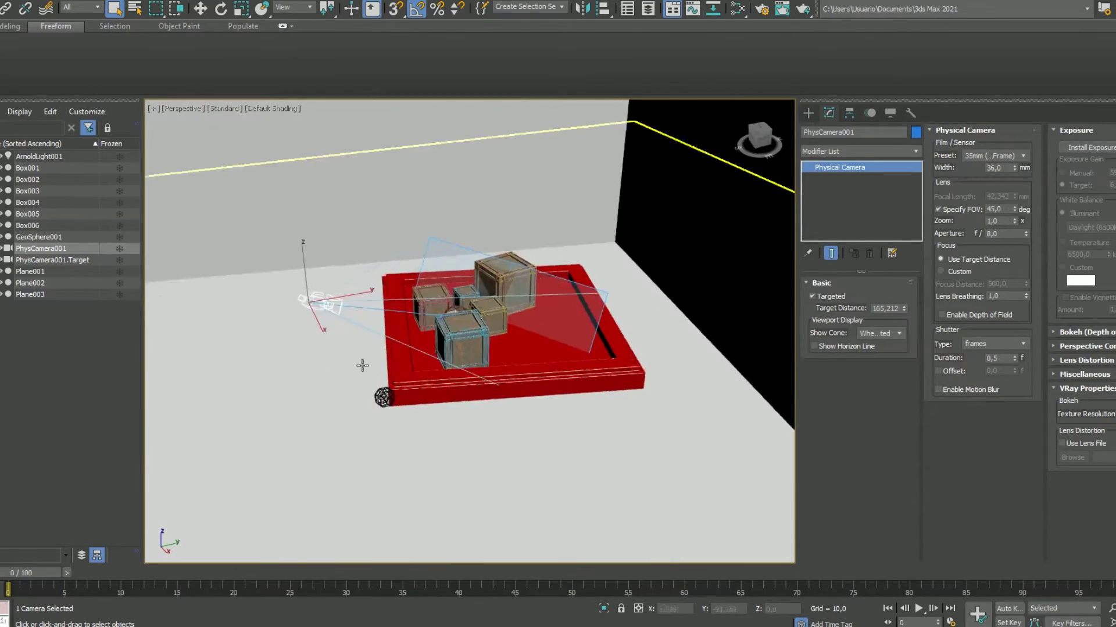
# - Select the Arnold skydome light and check the texture map assigned to its color
pyautogui.click(383, 397)
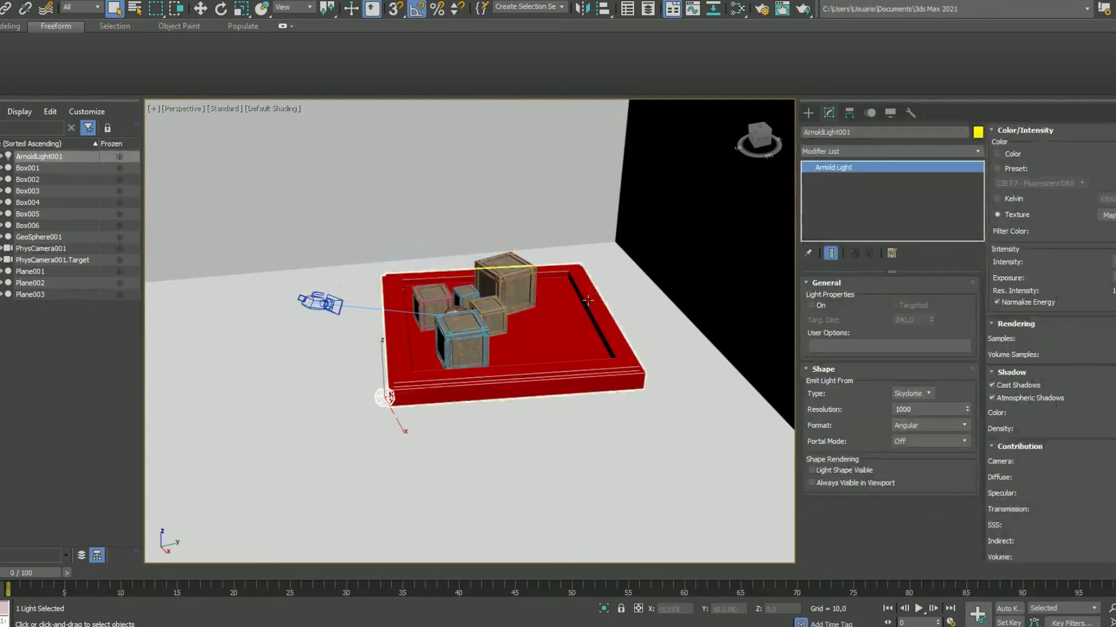
pyautogui.scroll(4, 372, 388)
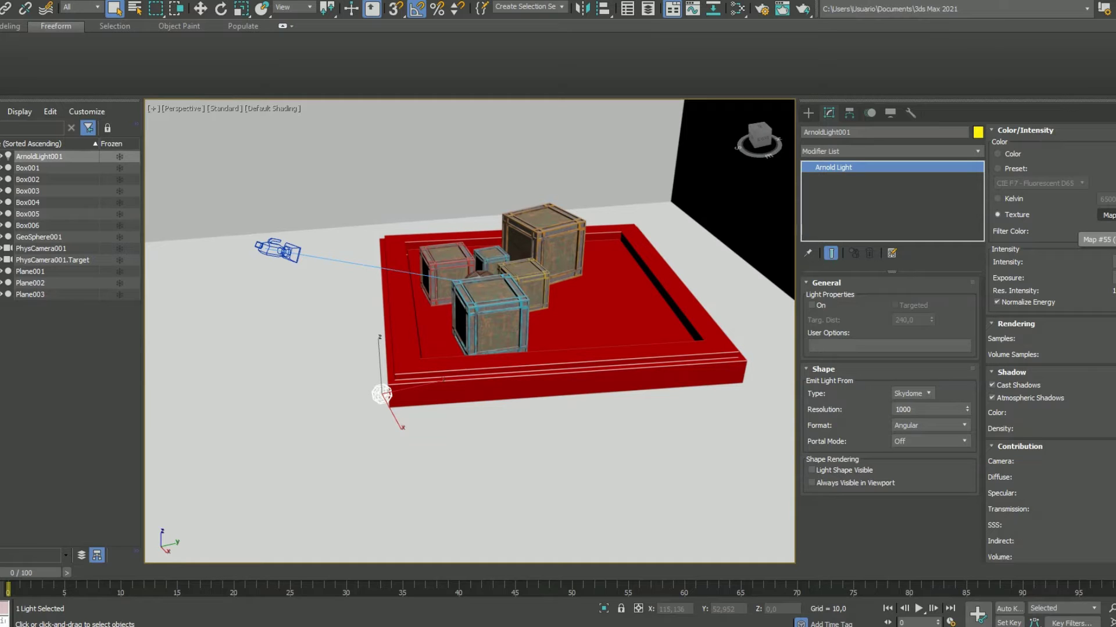
pyautogui.click(1109, 215)
pyautogui.click(701, 100)
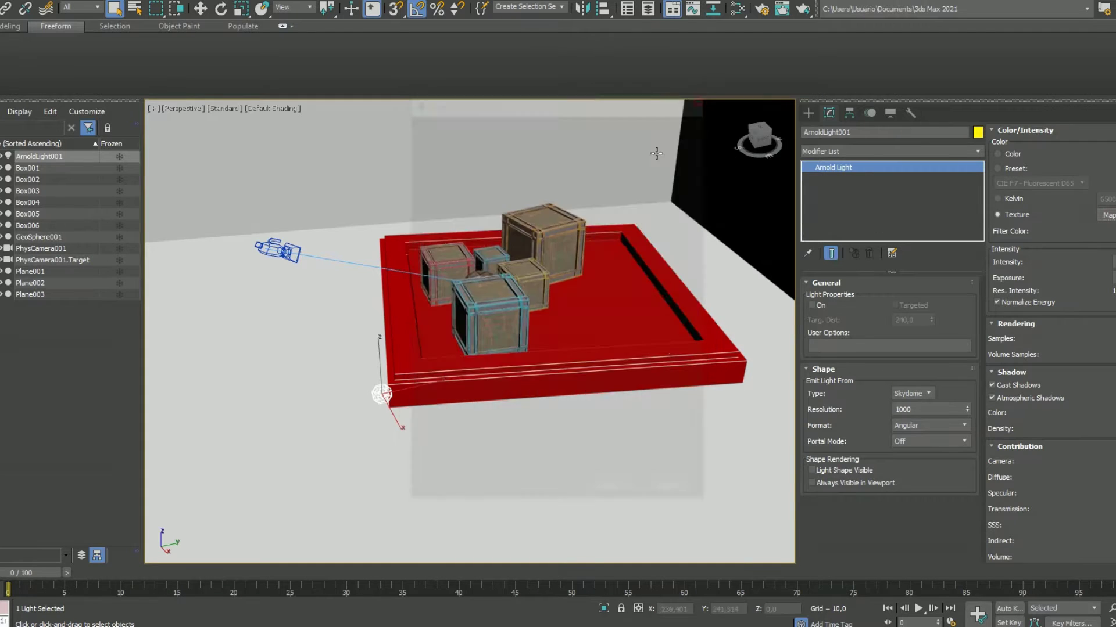
# - Enlarge the preview of the Panorama.exr bitmap node (Map #55) in the material graph
pyautogui.keyDown('alt'); pyautogui.moveTo(374, 416); pyautogui.dragTo(481, 395, button='middle'); pyautogui.keyUp('alt')
pyautogui.scroll(3, 408, 403)
pyautogui.scroll(2, 480, 395)
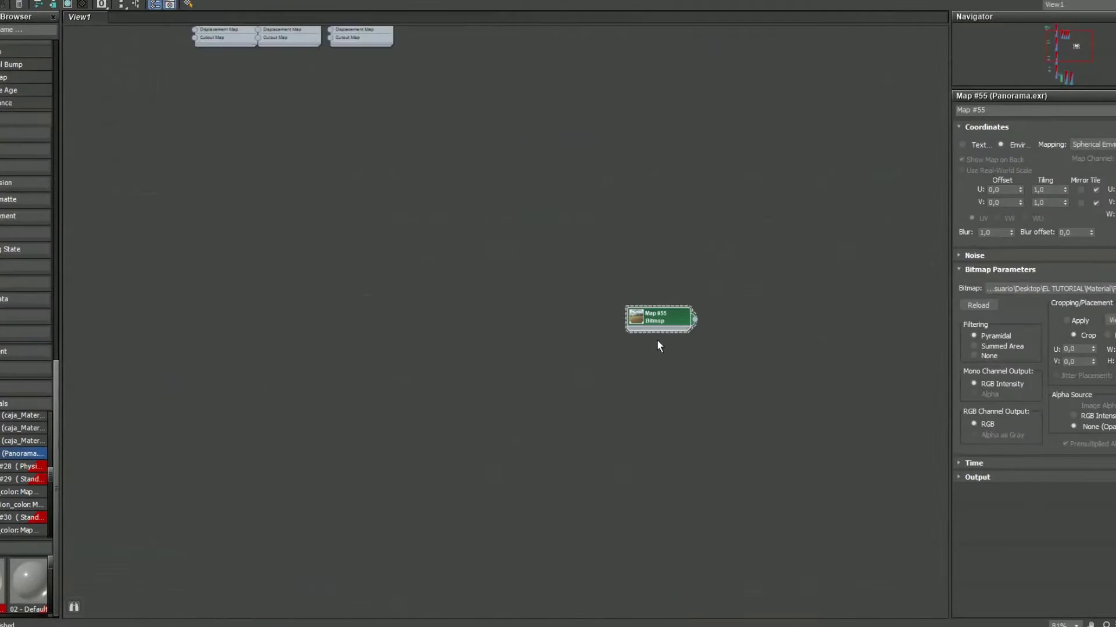
pyautogui.scroll(3, 657, 340)
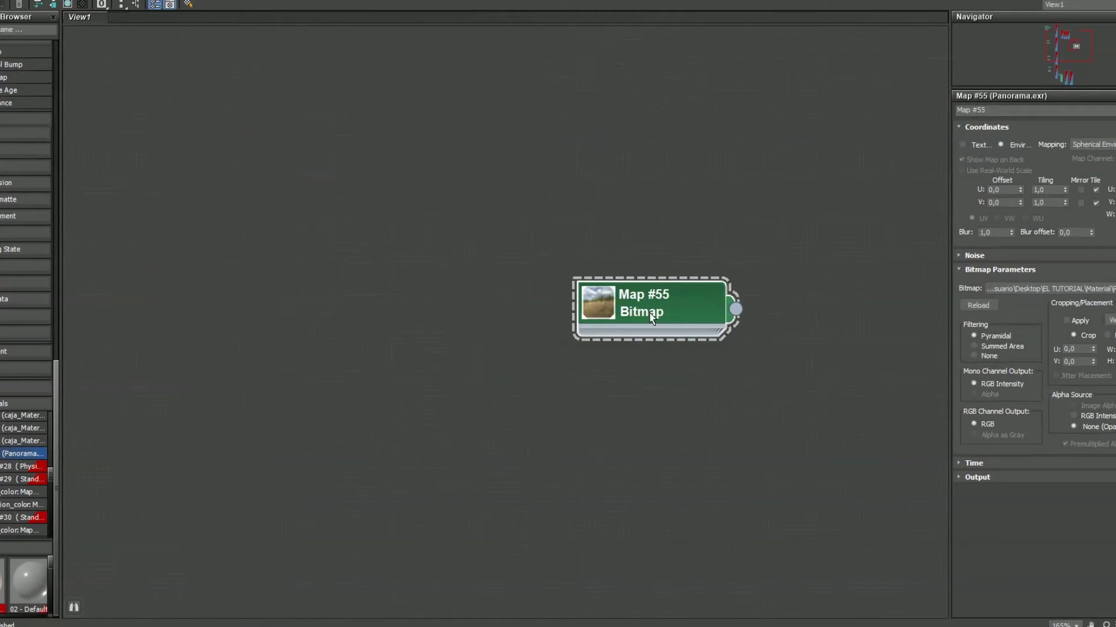
pyautogui.rightClick(598, 312)
pyautogui.click(602, 296)
pyautogui.doubleClick(601, 295)
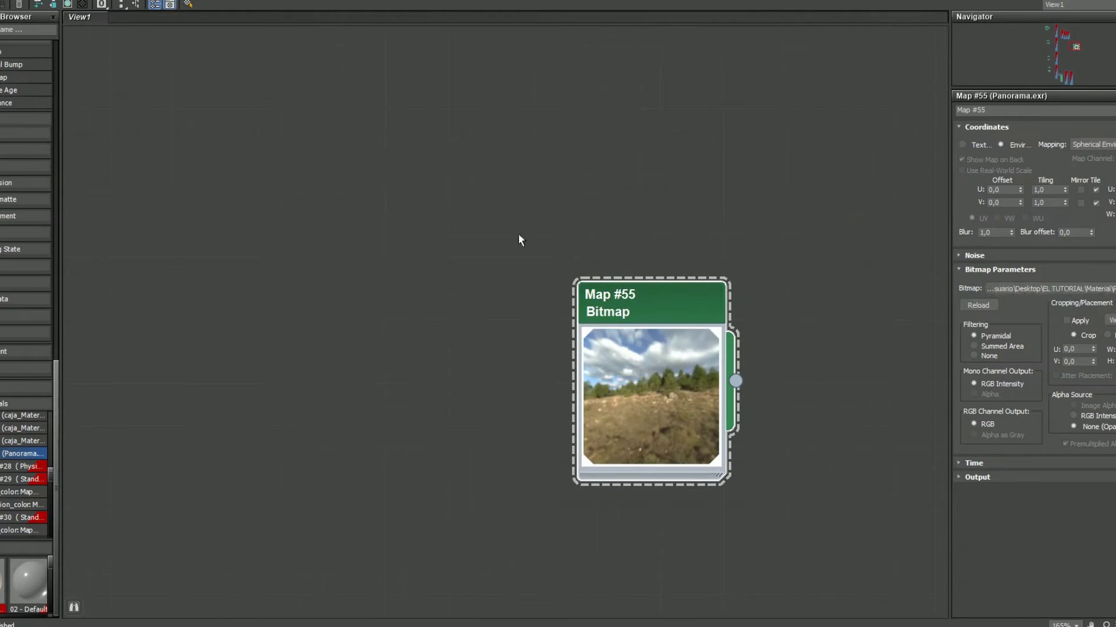
# - Move the BaseColor bitmap node (Map #18) up, away from Map #25, and check its file's gamma setting
pyautogui.scroll(-8, 667, 297)
pyautogui.moveTo(459, 294); pyautogui.dragTo(934, 444, button='middle')
pyautogui.scroll(-8, 546, 332)
pyautogui.moveTo(543, 331); pyautogui.dragTo(553, 433, button='middle')
pyautogui.scroll(12, 494, 351)
pyautogui.moveTo(356, 331); pyautogui.dragTo(549, 266, button='middle')
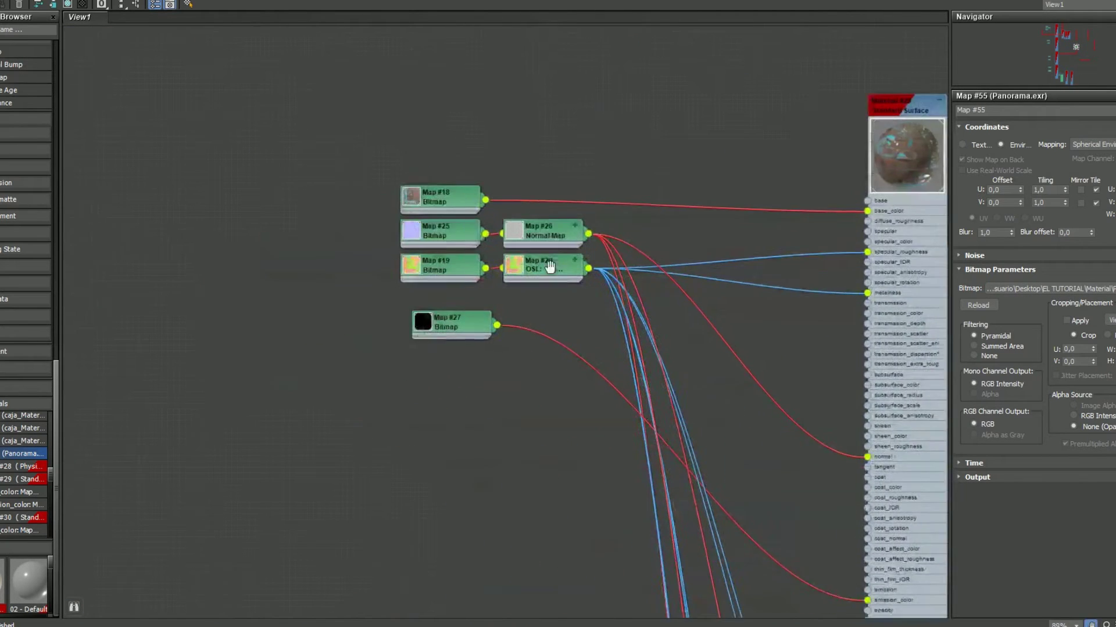
pyautogui.scroll(3, 471, 274)
pyautogui.moveTo(445, 176); pyautogui.dragTo(442, 129)
pyautogui.doubleClick(443, 129)
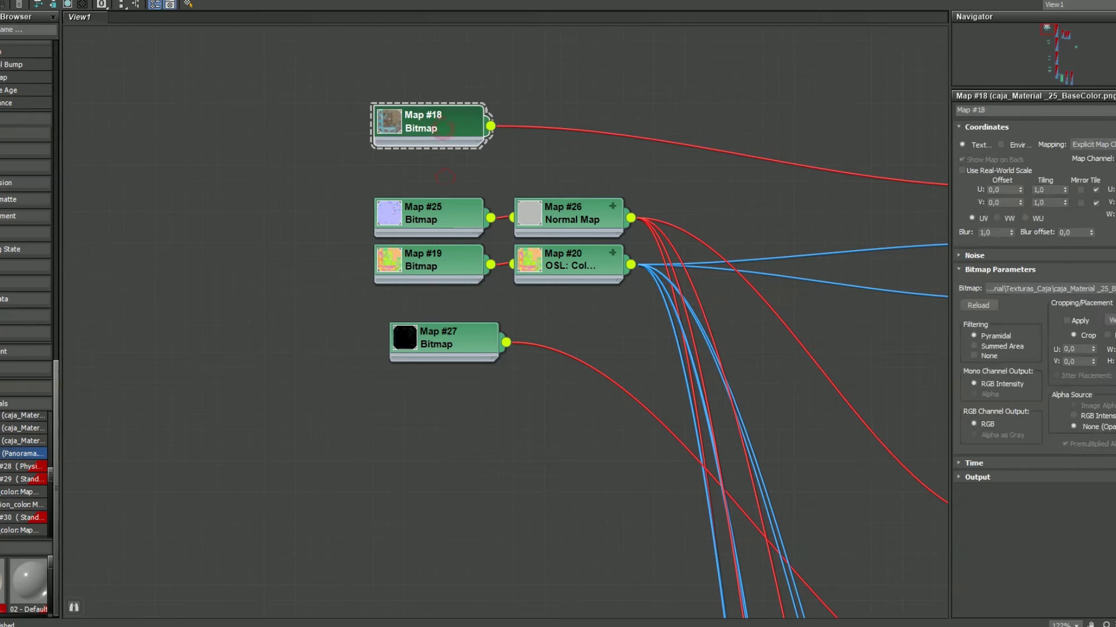
pyautogui.click(1061, 288)
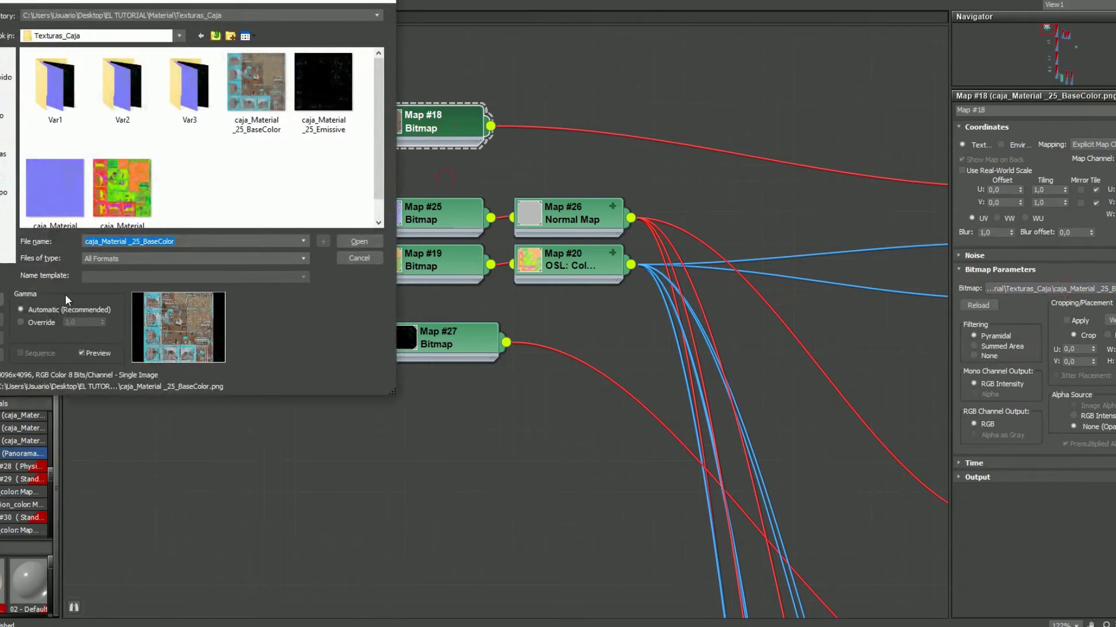
pyautogui.click(364, 260)
# - Inspect the Normal bitmap (Map #25) and Normal Map (Map #26) parameters, and check the gamma setting of the OcclusionRoughnessMetallic bitmap (Map #19)
pyautogui.doubleClick(422, 222)
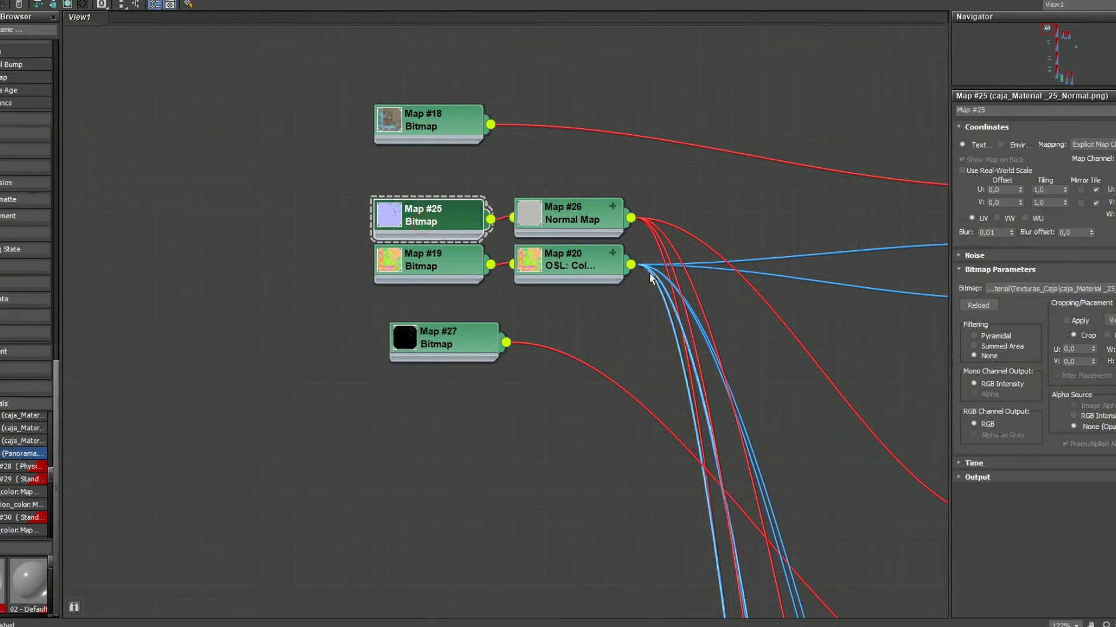
pyautogui.moveTo(585, 226); pyautogui.dragTo(485, 264, button='middle')
pyautogui.doubleClick(483, 260)
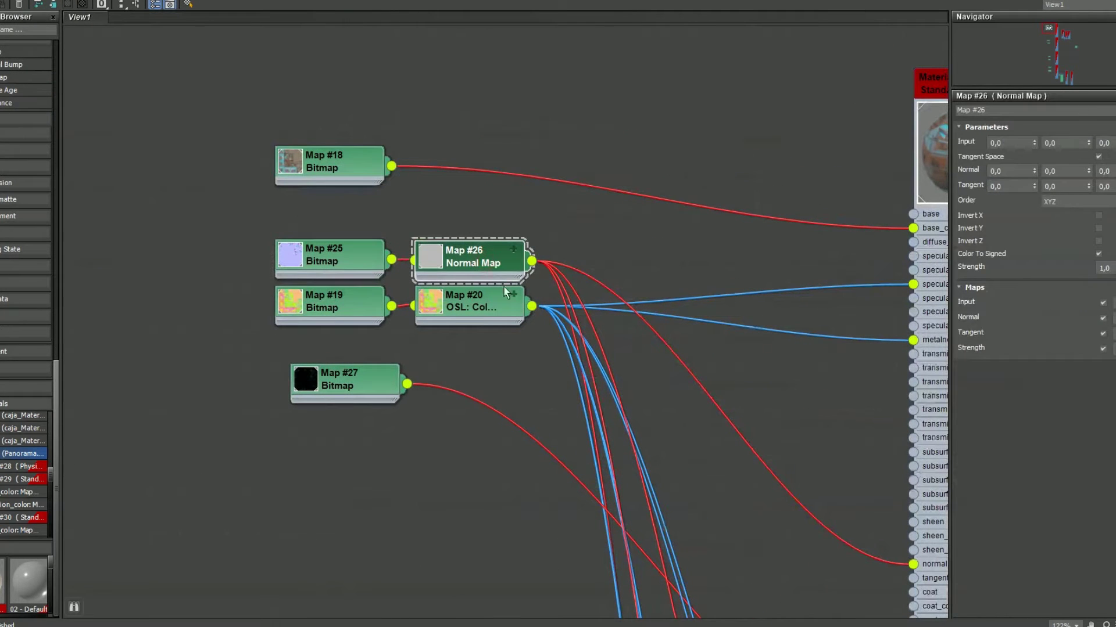
pyautogui.doubleClick(340, 303)
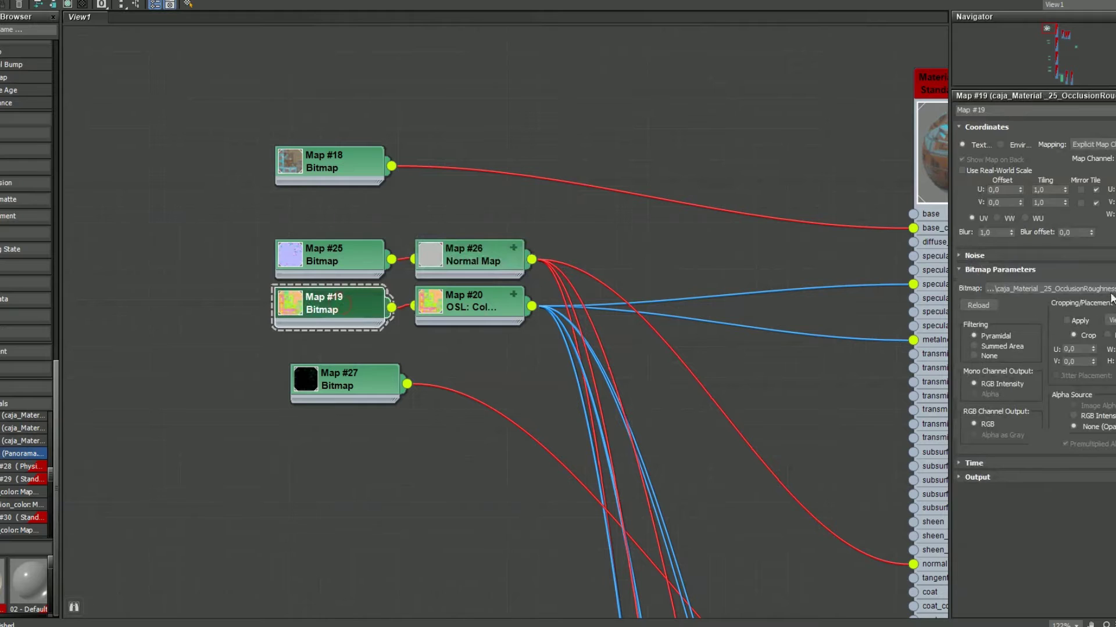
pyautogui.click(1107, 289)
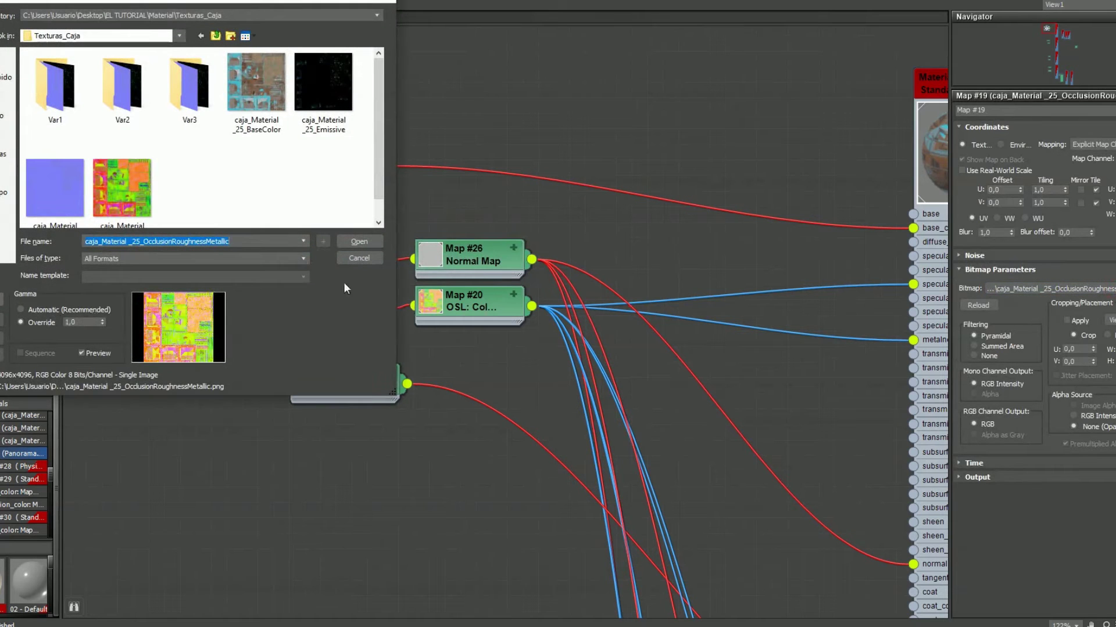
pyautogui.click(360, 258)
# - Check the gamma setting of the Emissive bitmap (Map #27) in its file selection
pyautogui.doubleClick(347, 379)
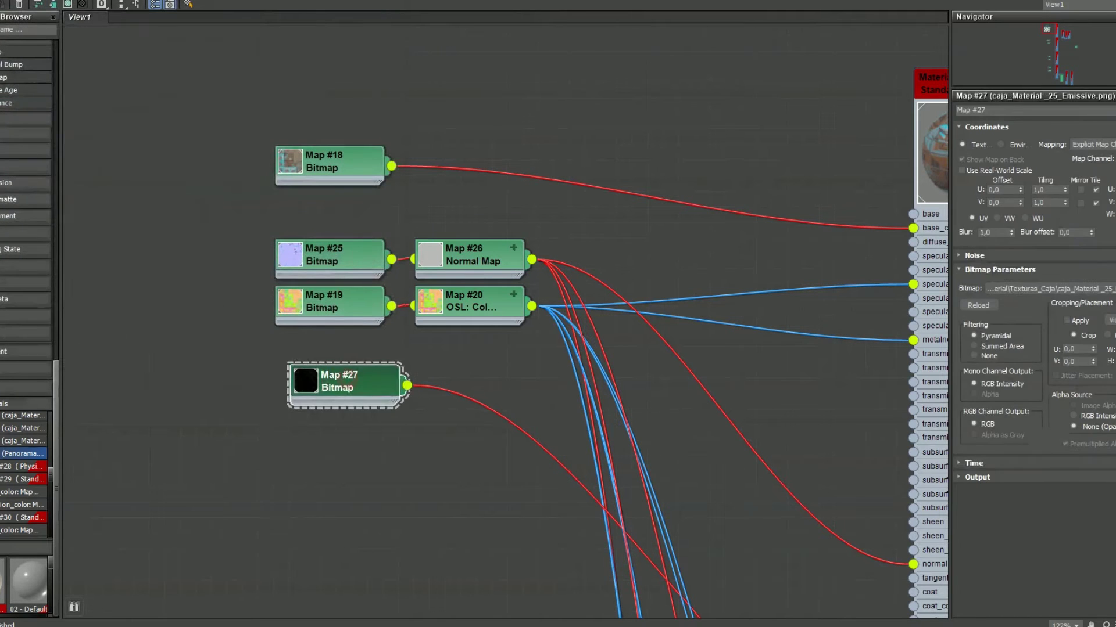
pyautogui.click(1106, 290)
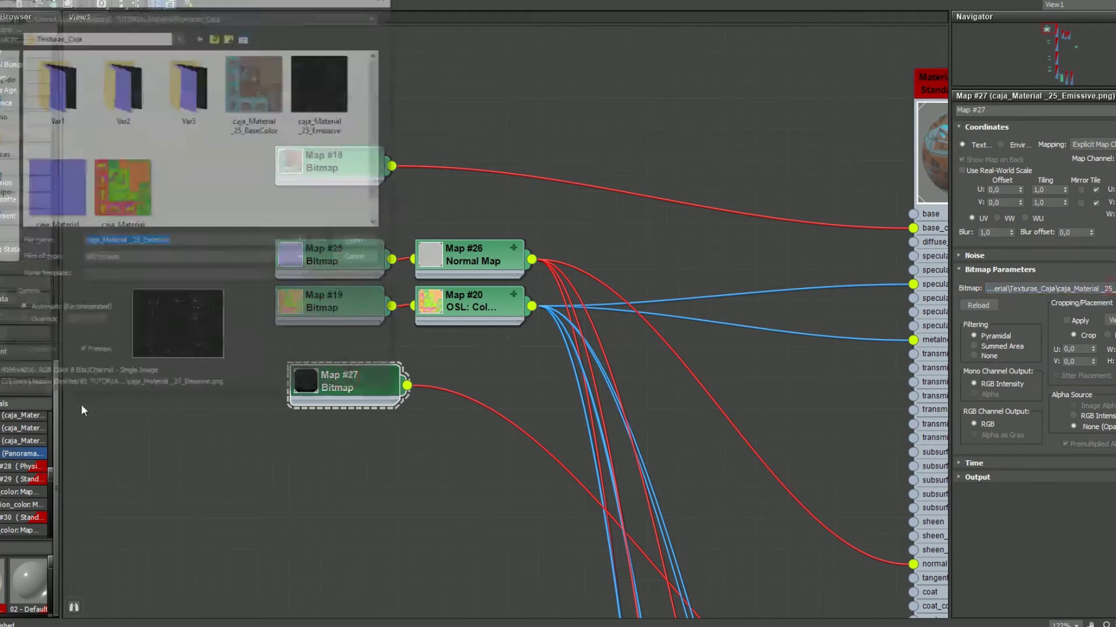
pyautogui.click(358, 258)
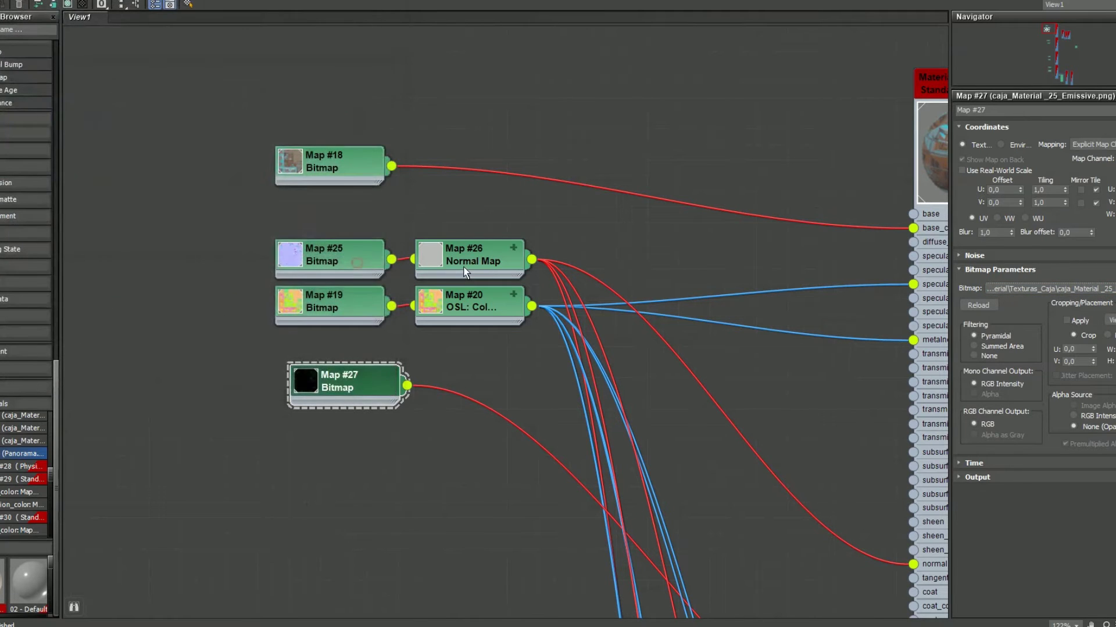
# - Examine the parameters of the Normal Map node (Map #26) and the OSL Color Correction node (Map #20)
pyautogui.doubleClick(465, 271)
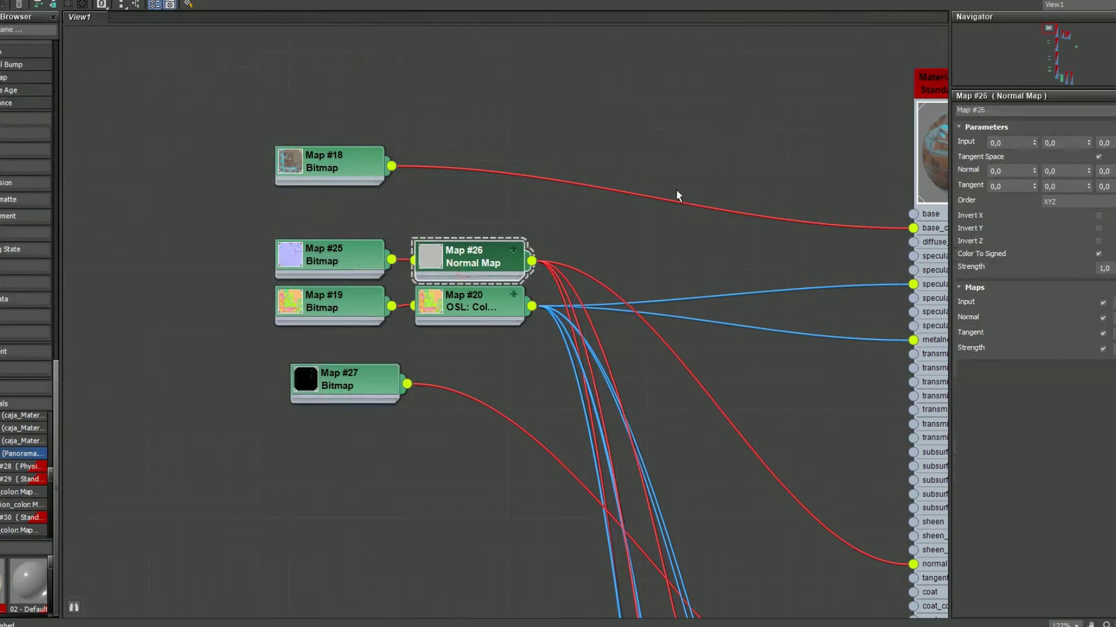
pyautogui.doubleClick(488, 297)
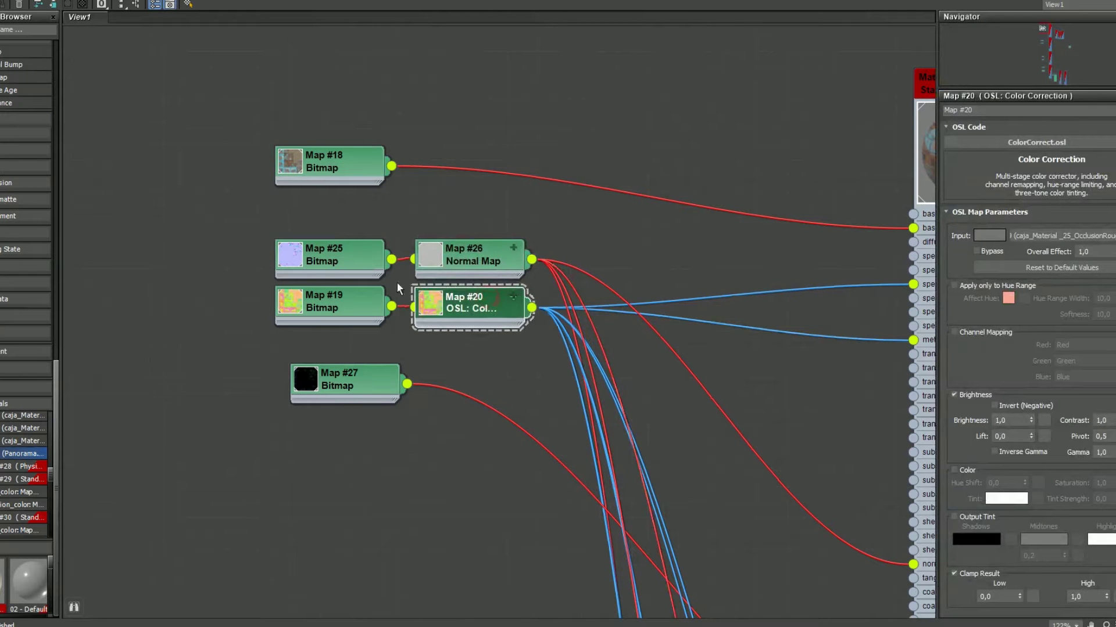
pyautogui.moveTo(475, 363); pyautogui.dragTo(378, 351, button='middle')
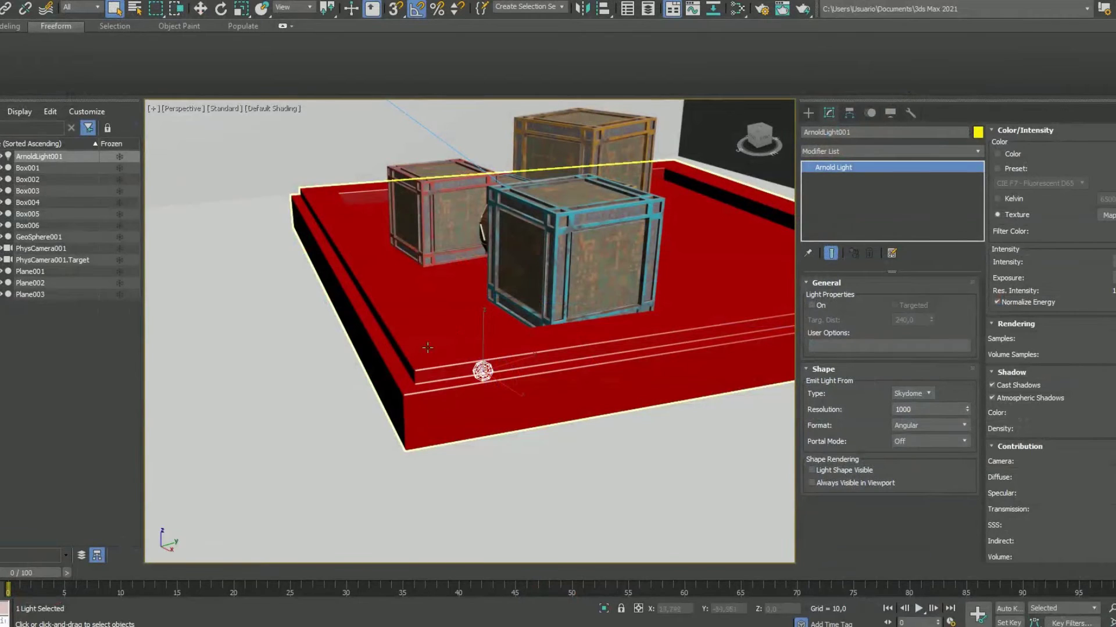
# - Inspect the crates, the geosphere and the red platform from several angles in the perspective view
pyautogui.click(541, 273)
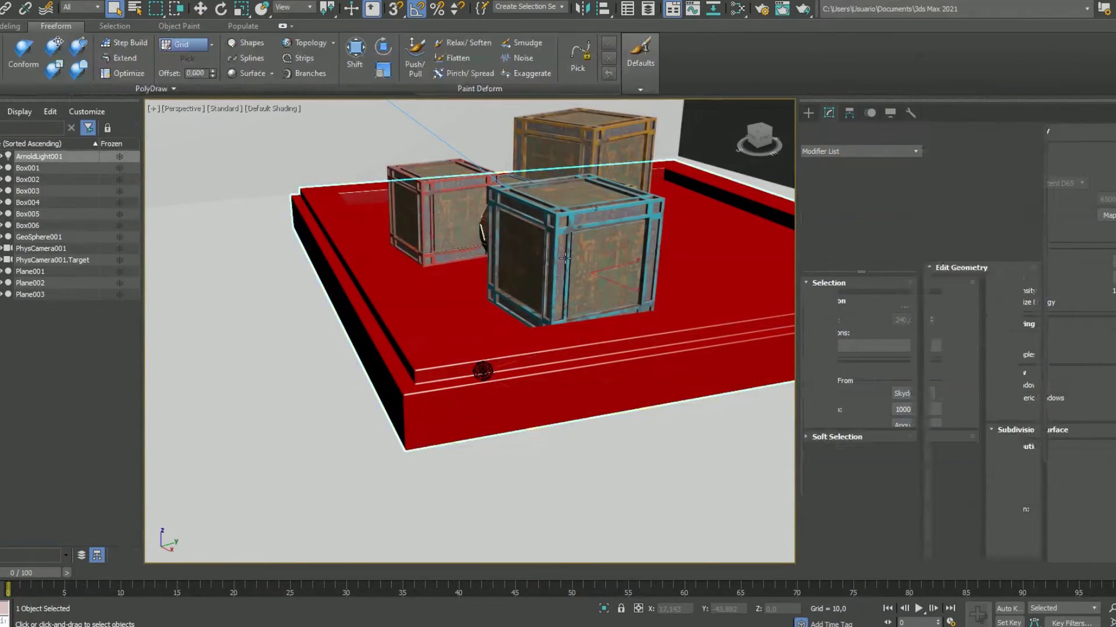
pyautogui.click(540, 273)
pyautogui.keyDown('alt'); pyautogui.moveTo(540, 273); pyautogui.dragTo(721, 343, button='middle'); pyautogui.keyUp('alt')
pyautogui.click(383, 240)
pyautogui.scroll(3, 431, 241)
pyautogui.click(431, 243)
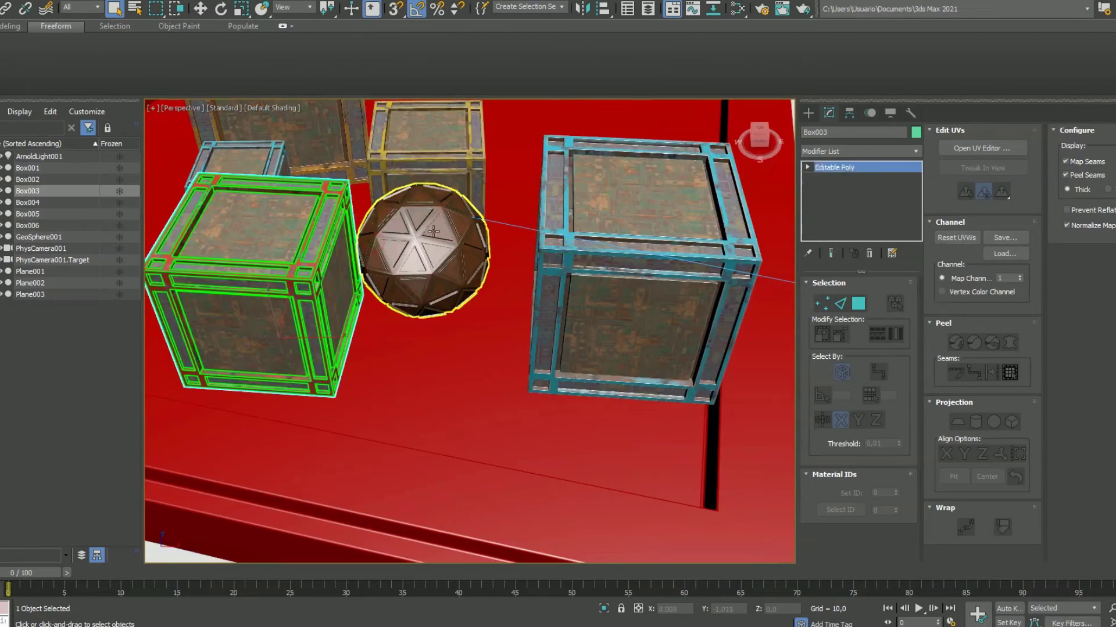
pyautogui.keyDown('alt'); pyautogui.moveTo(517, 302); pyautogui.dragTo(465, 290, button='middle'); pyautogui.keyUp('alt')
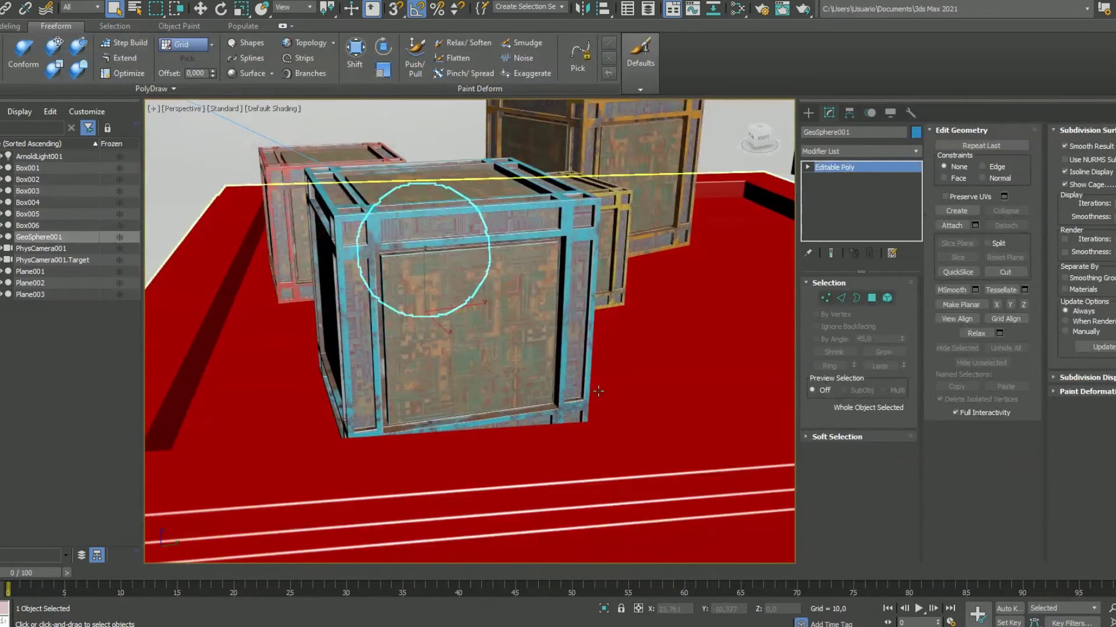
pyautogui.click(523, 340)
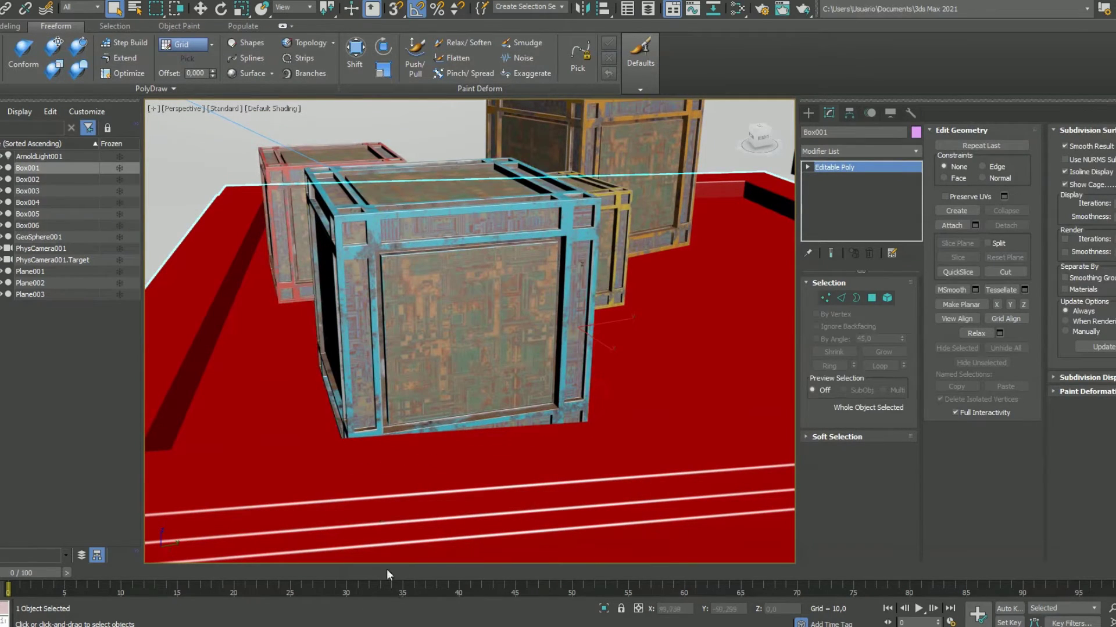
pyautogui.keyDown('alt'); pyautogui.moveTo(430, 343); pyautogui.dragTo(525, 378, button='middle'); pyautogui.keyUp('alt')
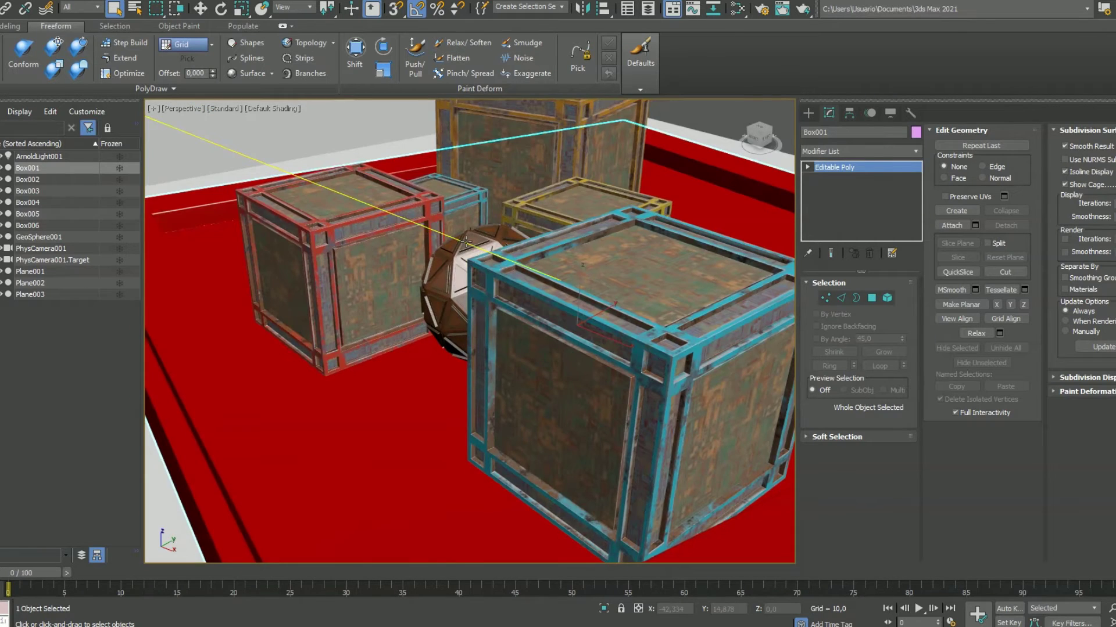
# - Switch the perspective viewport to the PhysCamera001 camera view
pyautogui.scroll(-5, 467, 241)
pyautogui.click(194, 109)
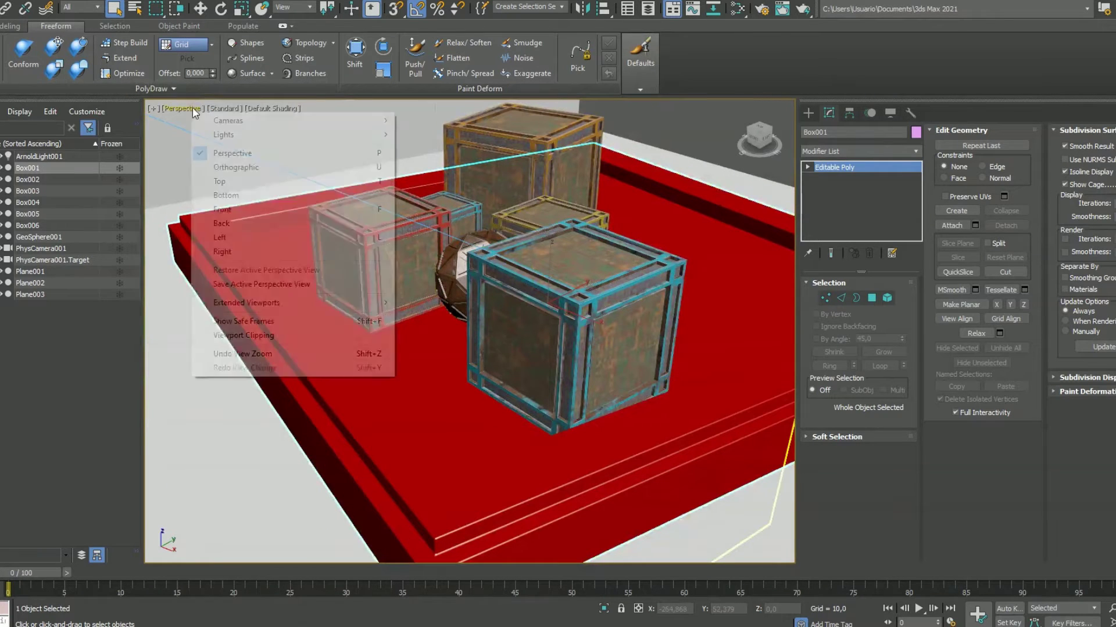
pyautogui.moveTo(249, 118)
pyautogui.click(459, 121)
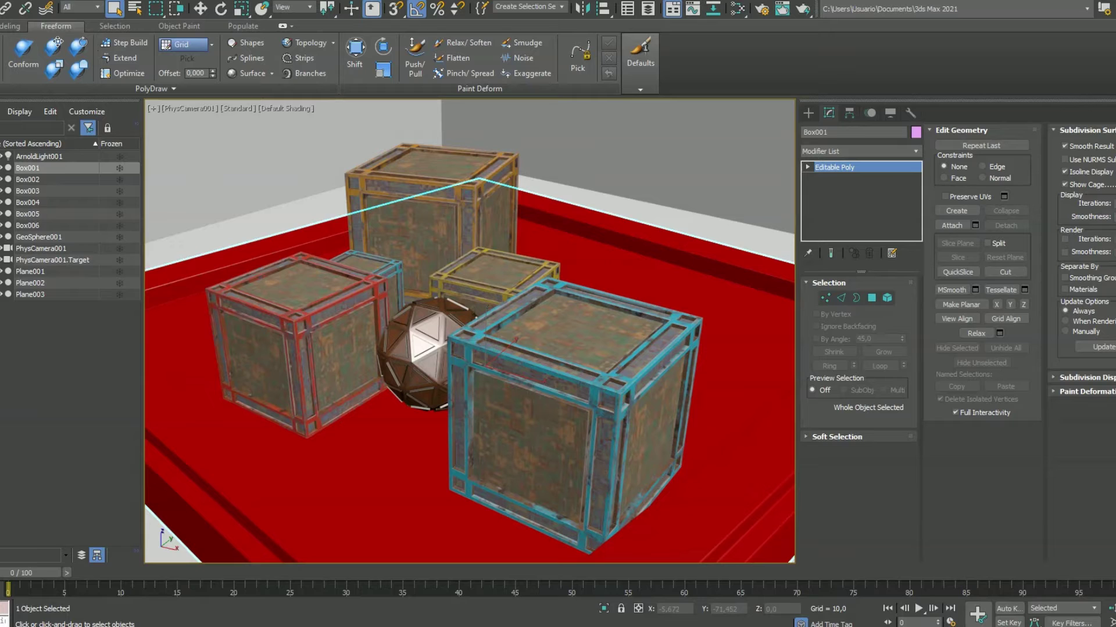
# - Switch to File Explorer and open the Renders_Cajas_MAX folder inside EL TUTORIAL > Material
pyautogui.moveTo(35, 626)
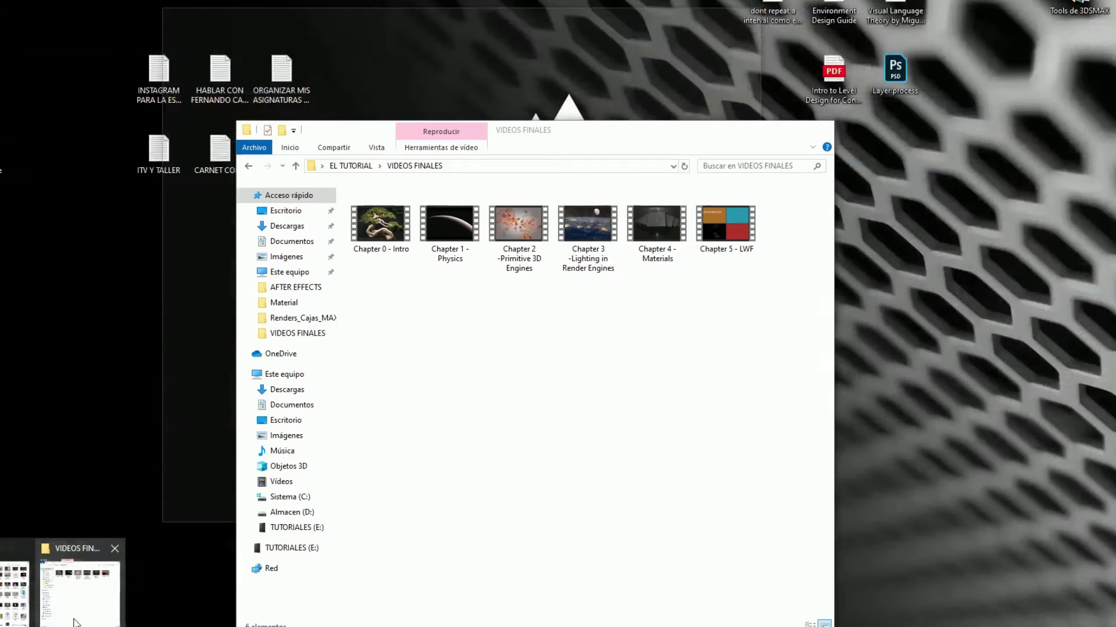
pyautogui.click(74, 623)
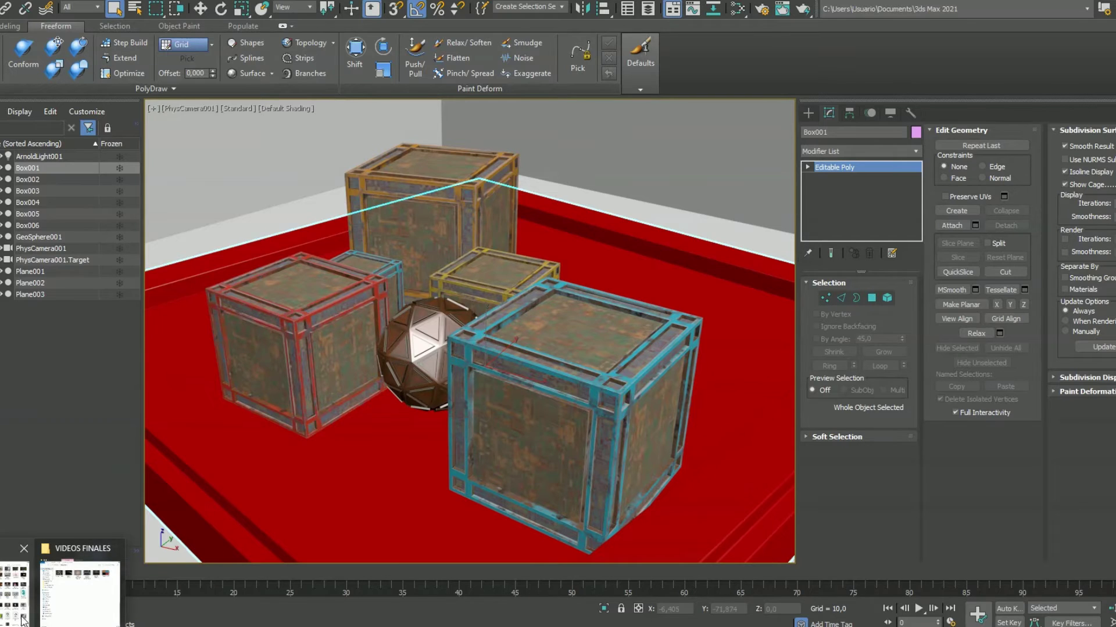
pyautogui.click(15, 593)
pyautogui.click(277, 53)
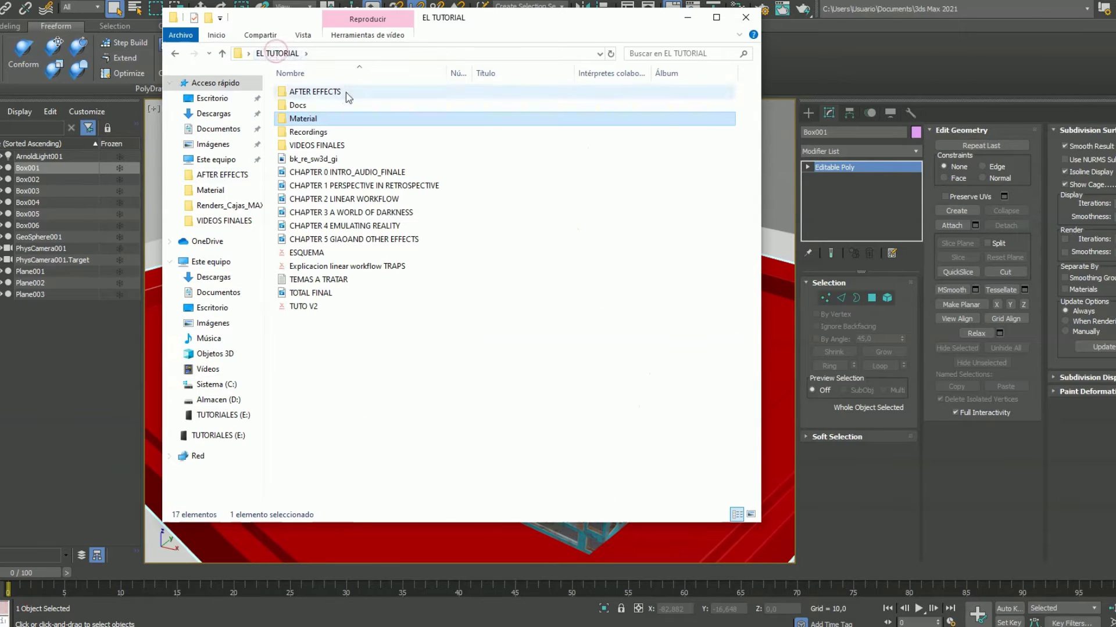
pyautogui.doubleClick(318, 105)
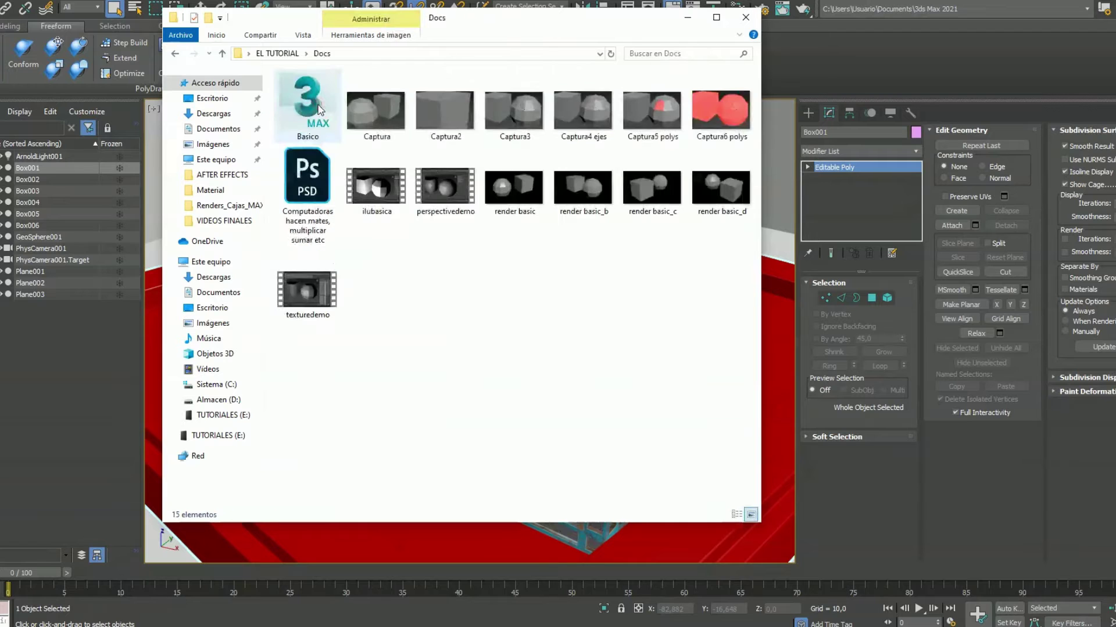
pyautogui.click(282, 54)
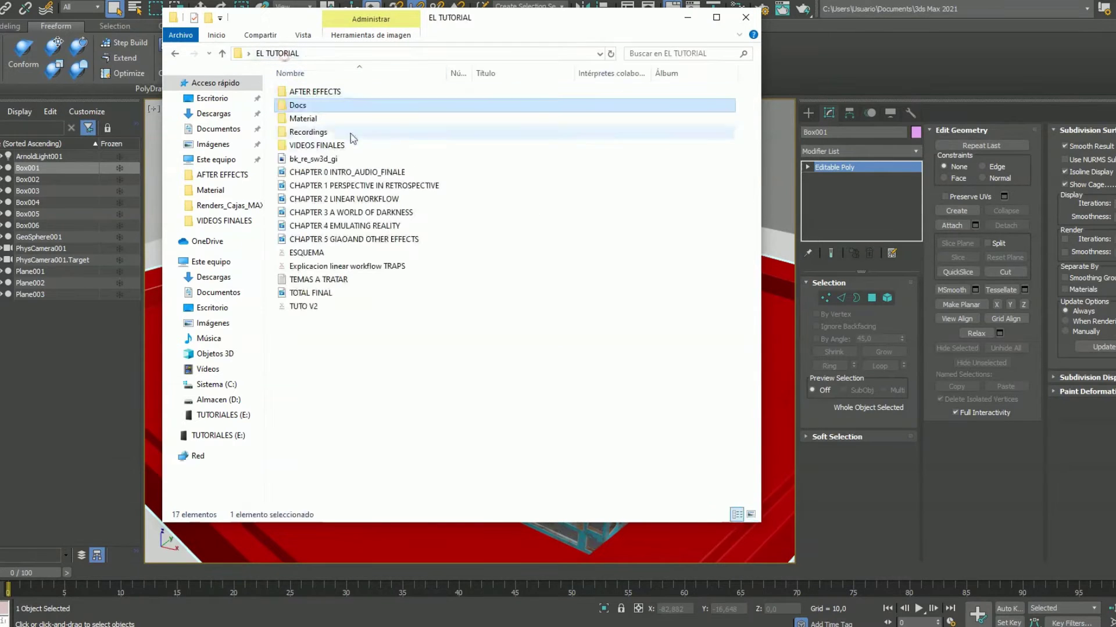
pyautogui.doubleClick(311, 118)
pyautogui.doubleClick(381, 116)
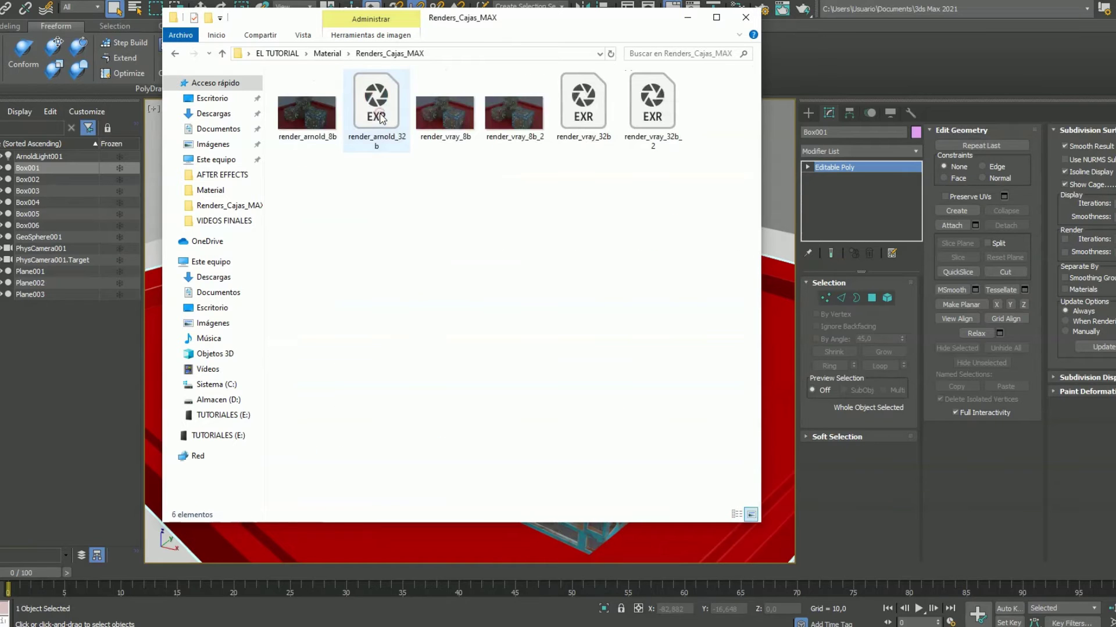
# - Open the render_arnold_8b and render_vray_8b images and place their windows side by side
pyautogui.click(308, 112)
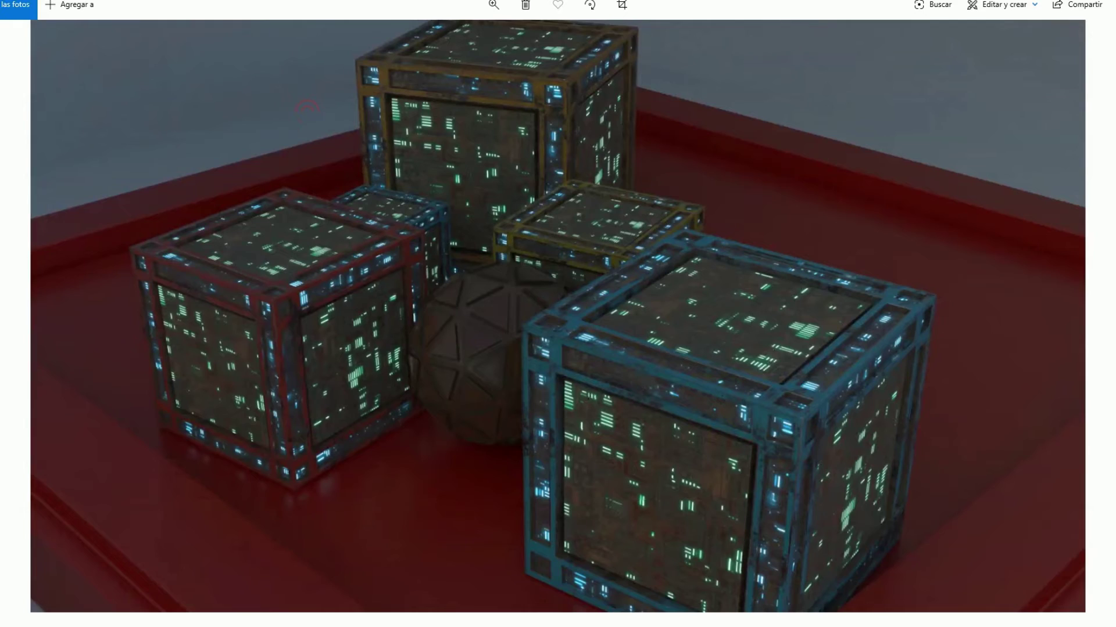
pyautogui.moveTo(801, 0); pyautogui.dragTo(782, 21)
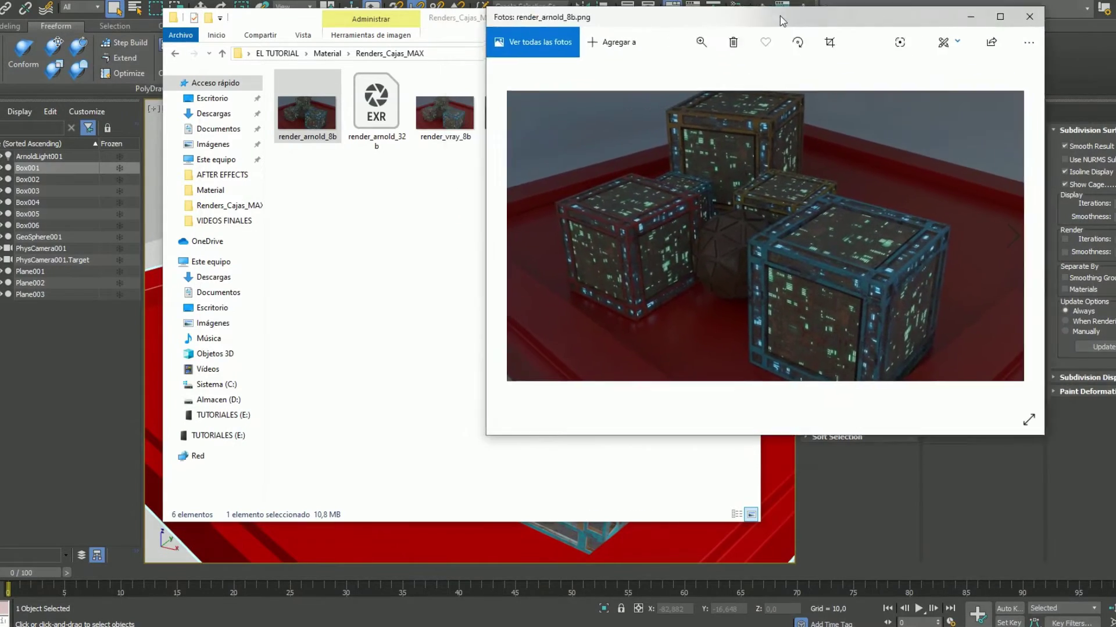
pyautogui.doubleClick(465, 125)
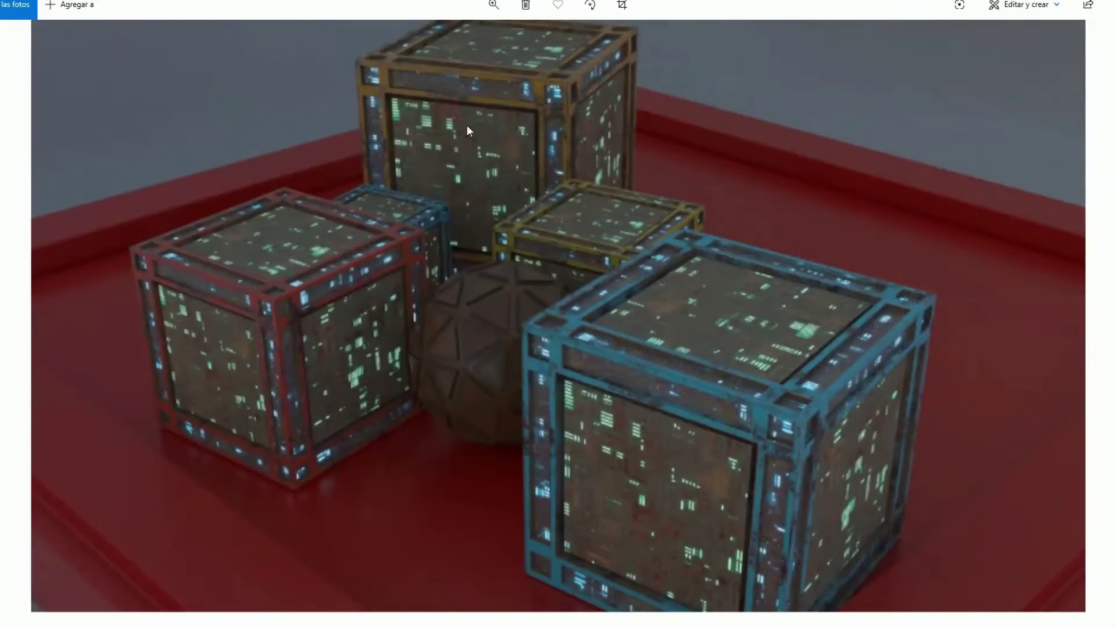
pyautogui.press('Escape')
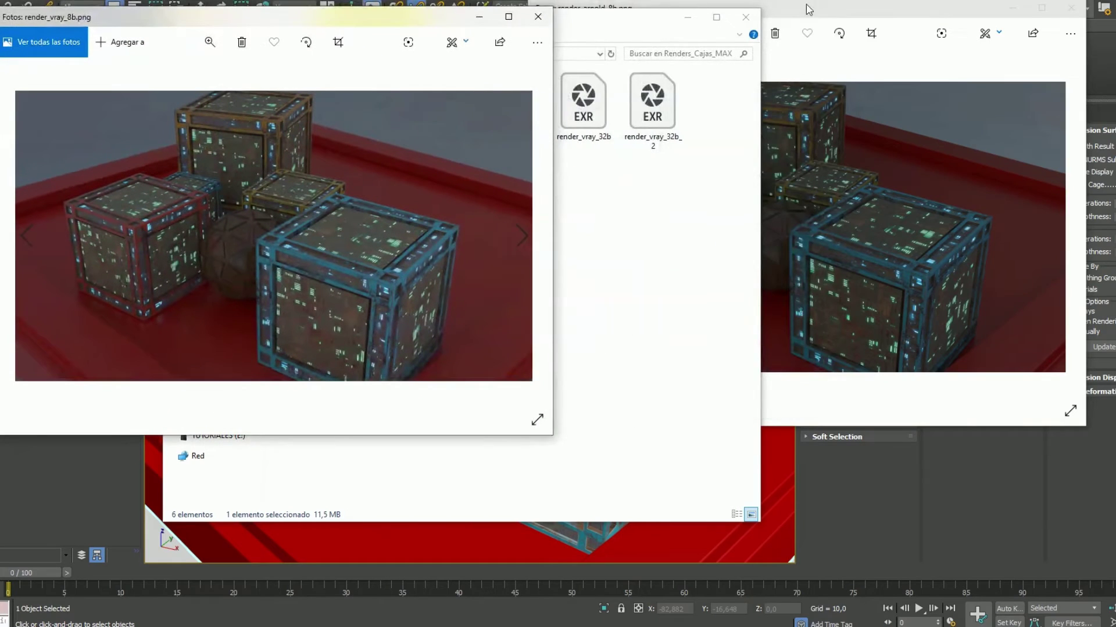
pyautogui.moveTo(808, 9); pyautogui.dragTo(827, 9)
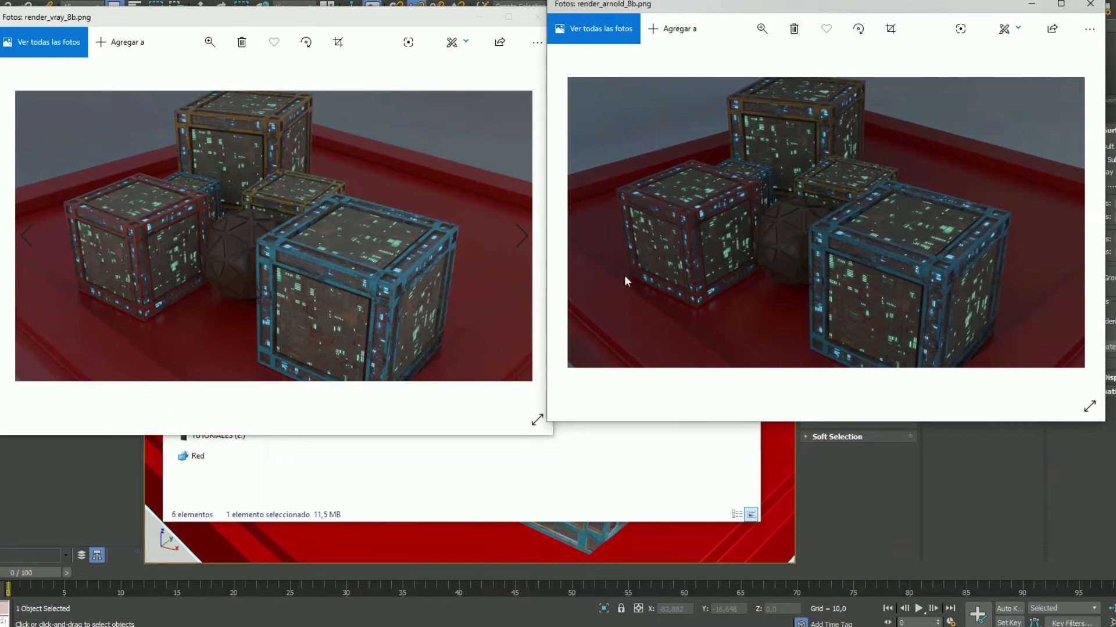
pyautogui.moveTo(665, 17); pyautogui.dragTo(677, 27)
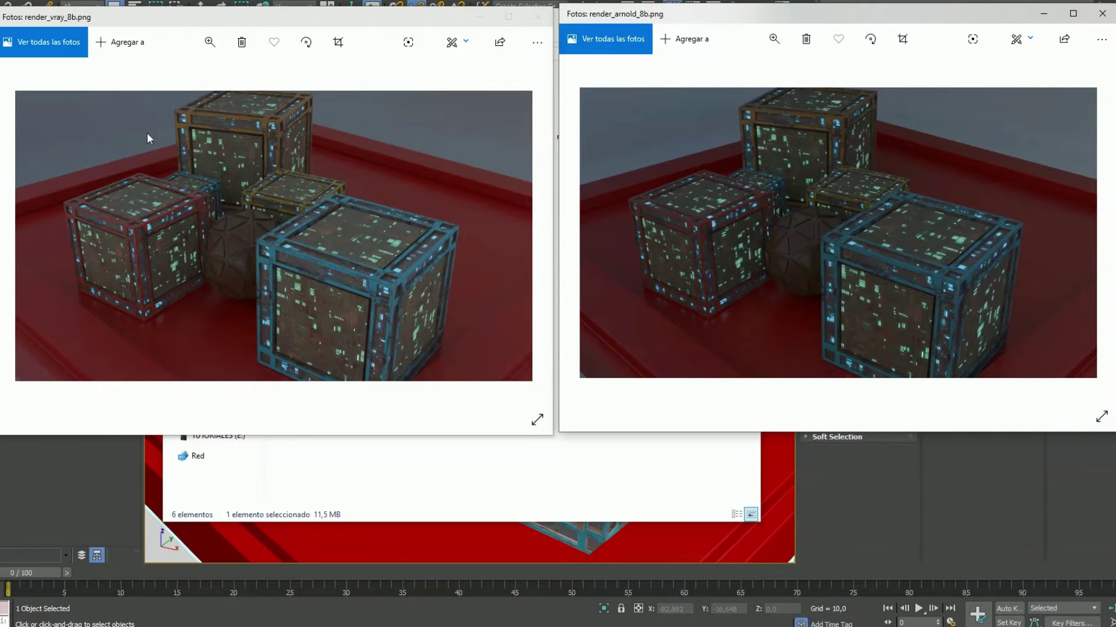
# - Compare the VRay and Arnold 8-bit renders enlarged, examining the crates and the red platform's edge up close
pyautogui.doubleClick(174, 26)
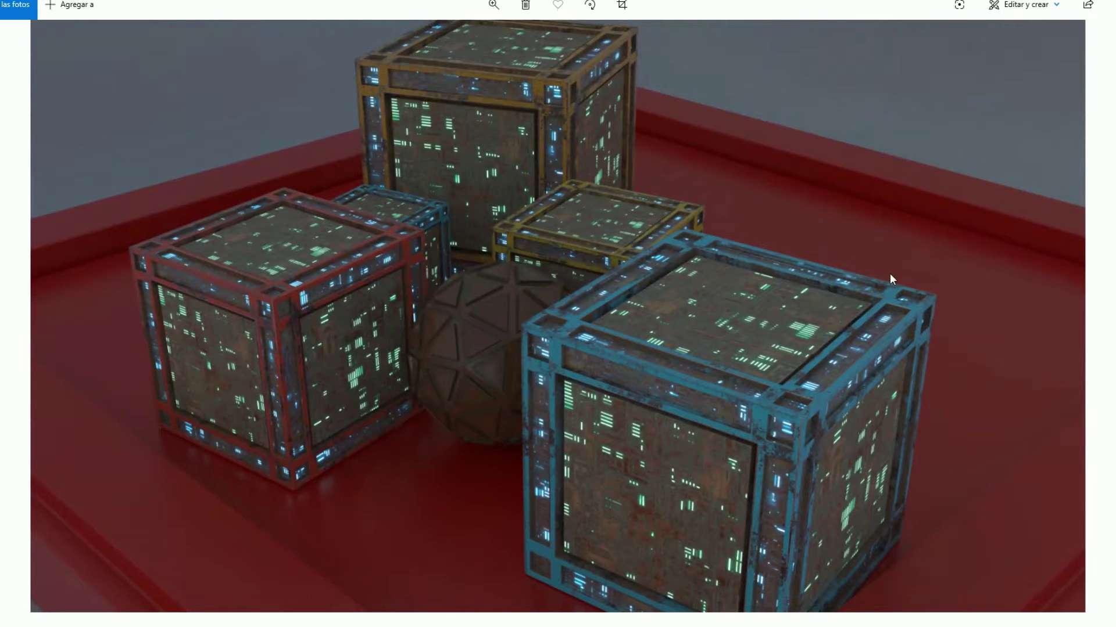
pyautogui.doubleClick(137, 1)
pyautogui.doubleClick(835, 174)
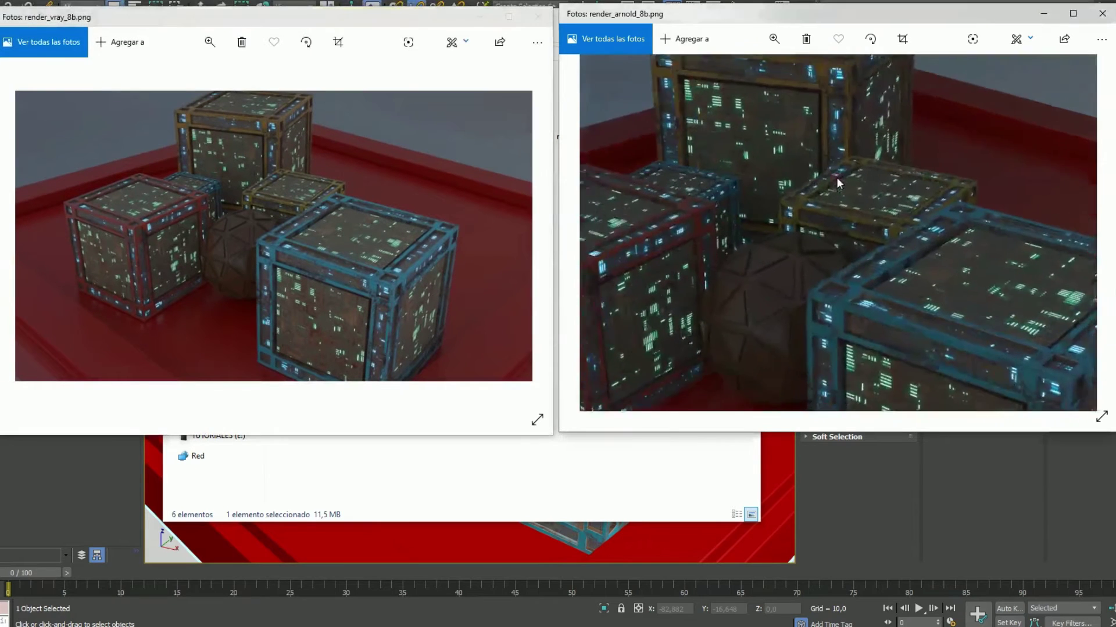
pyautogui.doubleClick(800, 18)
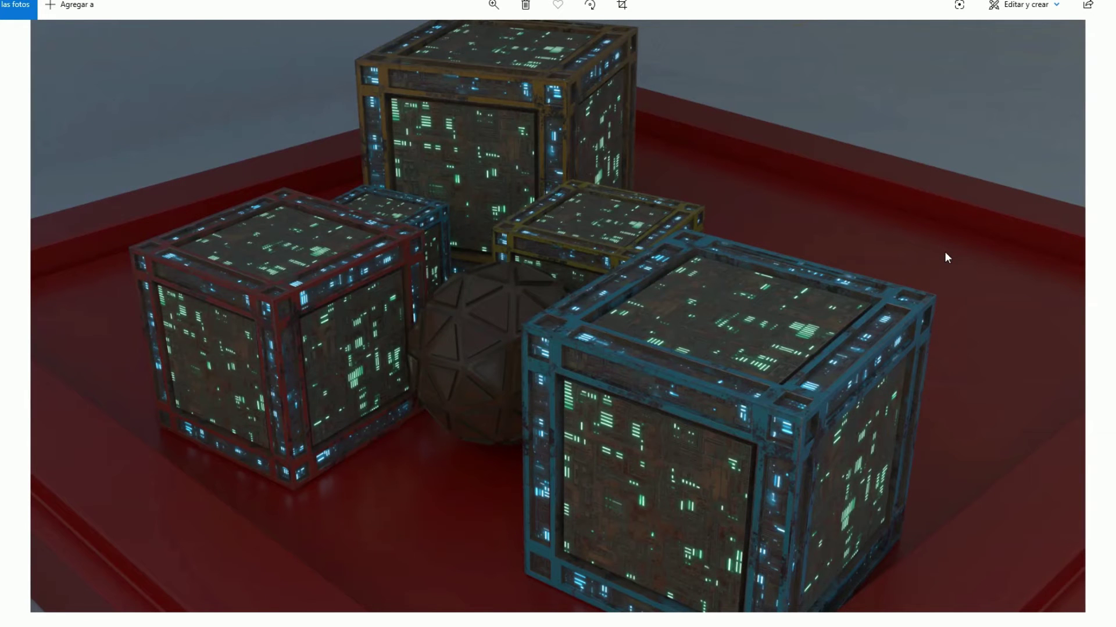
pyautogui.scroll(3, 907, 200)
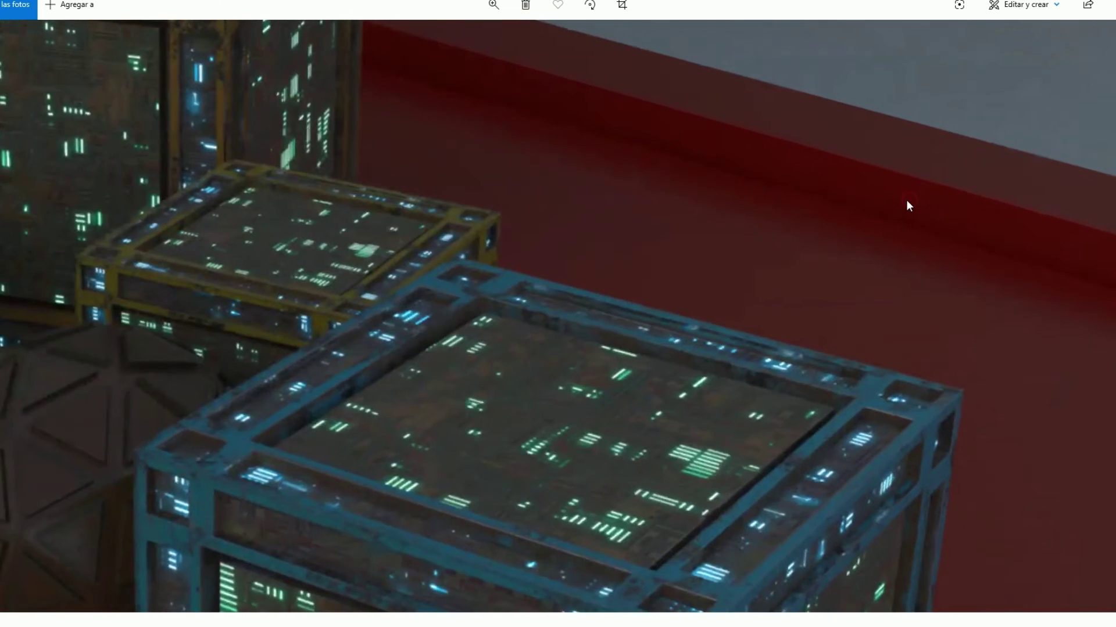
pyautogui.scroll(-1, 905, 195)
pyautogui.doubleClick(904, 192)
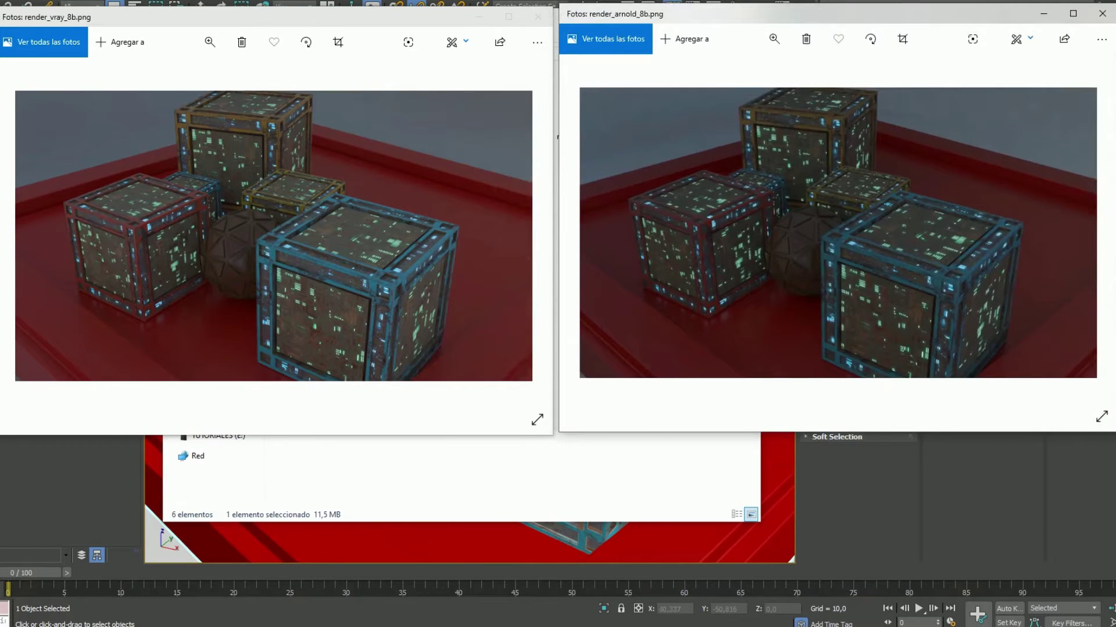
# - Switch to Unreal Editor and view the crates on the red platform from another angle
pyautogui.moveTo(398, 626)
pyautogui.click(399, 605)
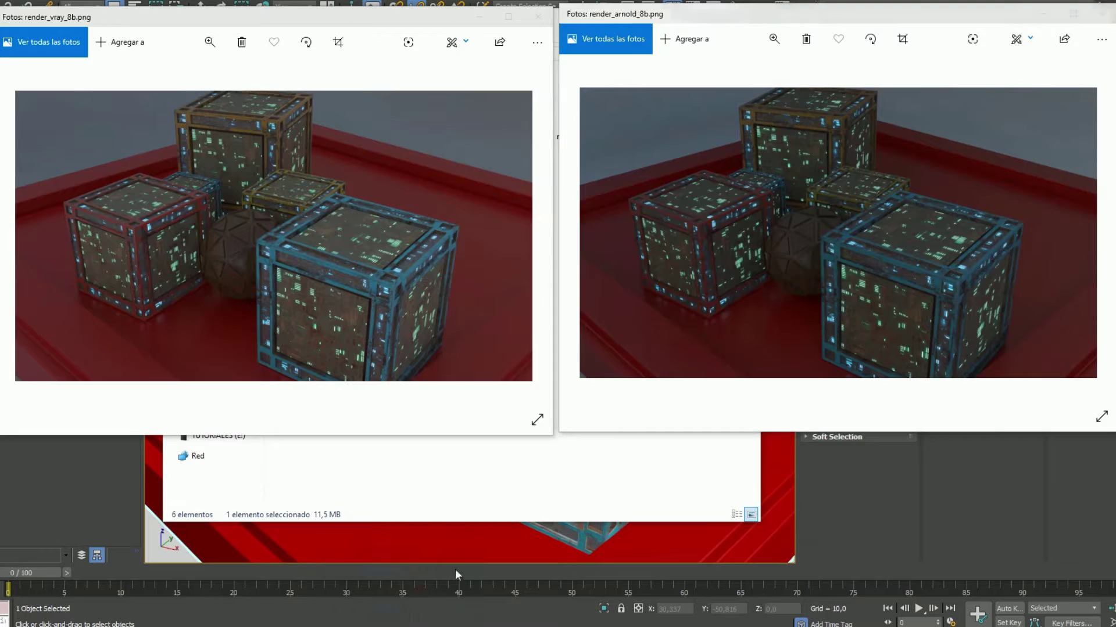
pyautogui.click(530, 176)
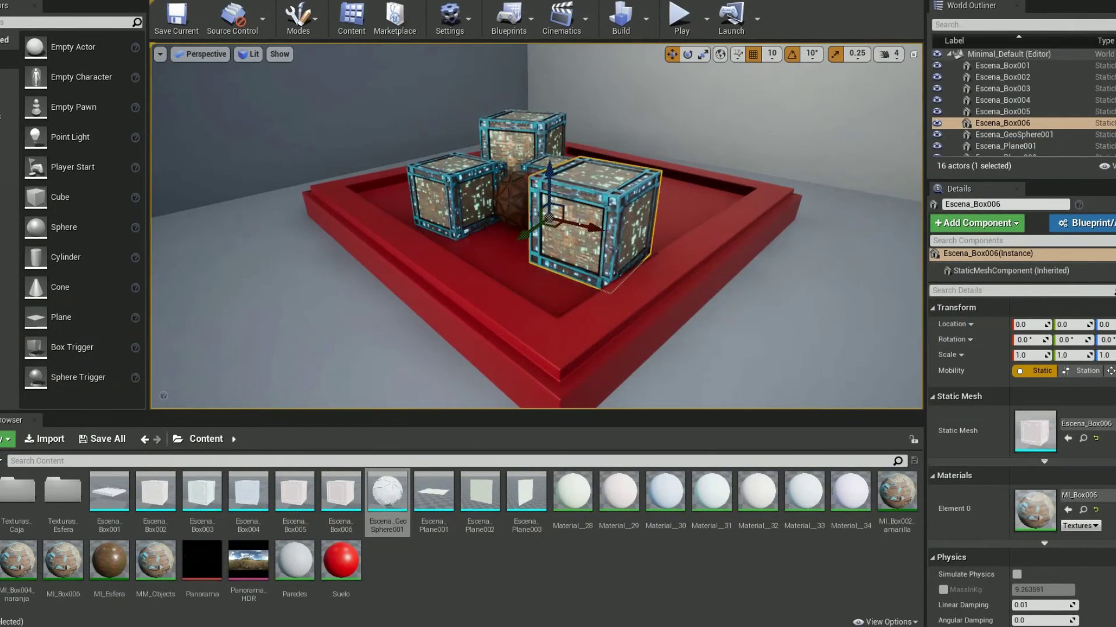
pyautogui.moveTo(530, 176); pyautogui.dragTo(523, 247, button='right')
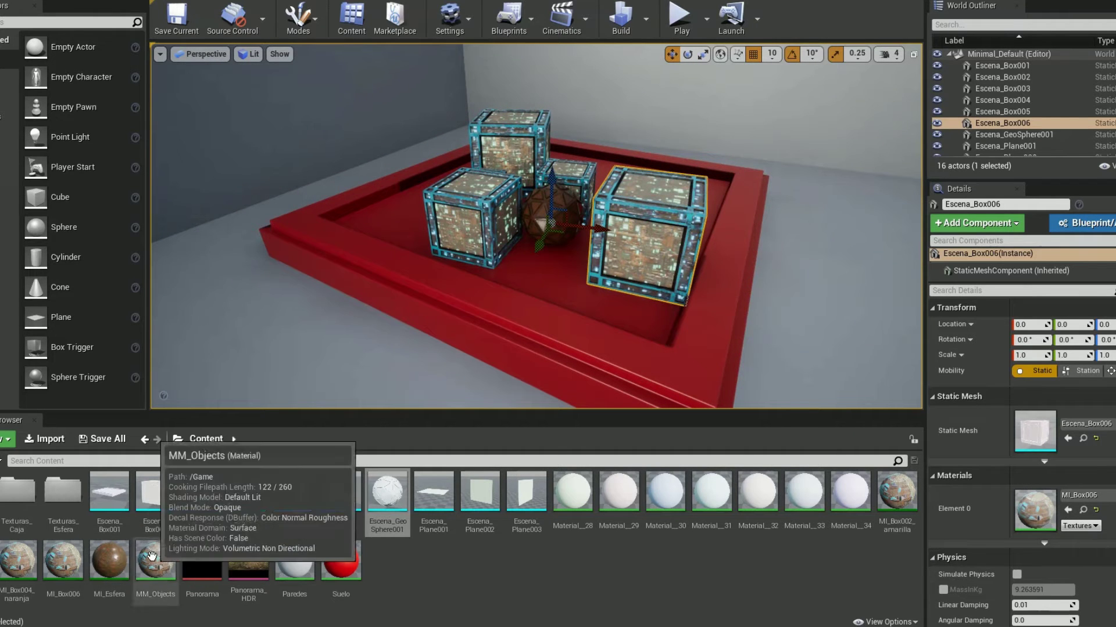
# - Open the MM_Objects material and inspect its BaseColor and Normals texture parameter nodes
pyautogui.moveTo(155, 560); pyautogui.dragTo(490, 228)
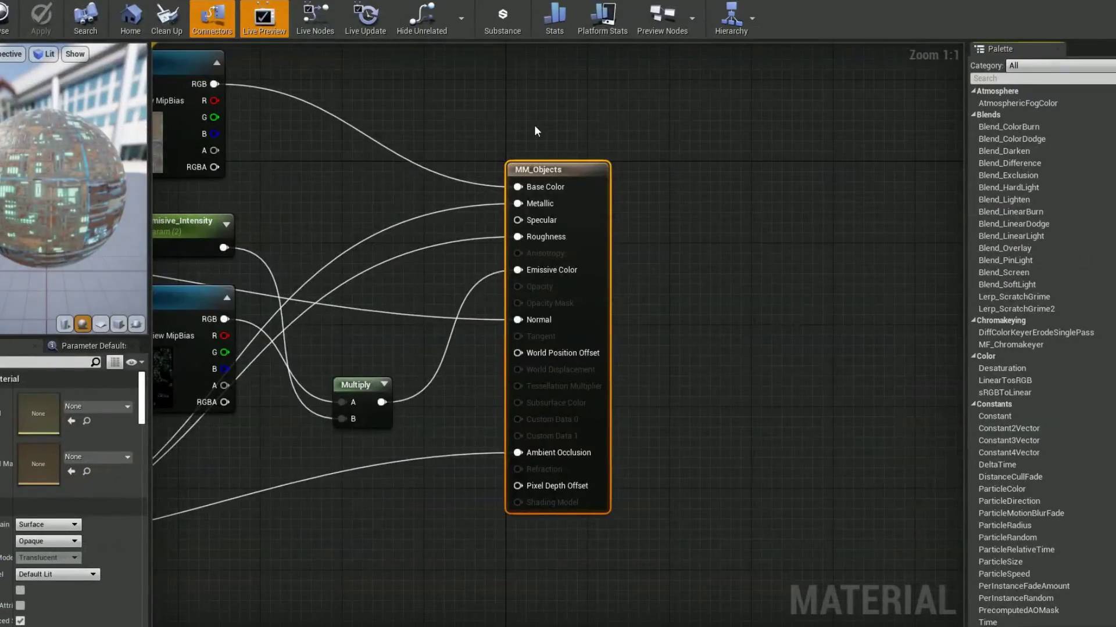
pyautogui.scroll(-2, 534, 125)
pyautogui.moveTo(517, 108); pyautogui.dragTo(673, 115, button='right')
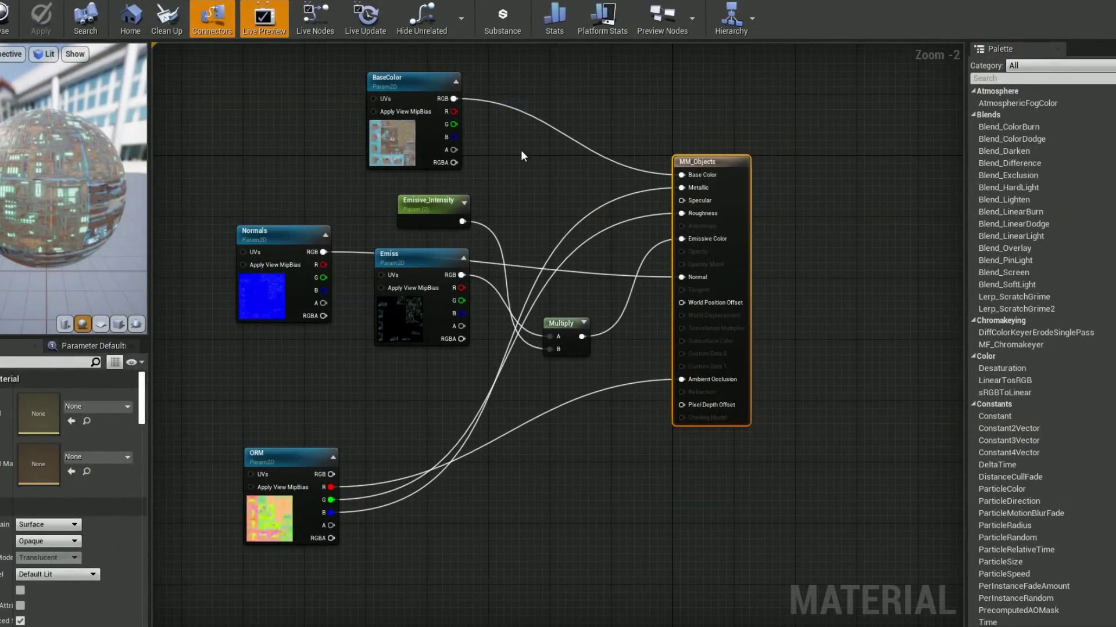
pyautogui.click(414, 86)
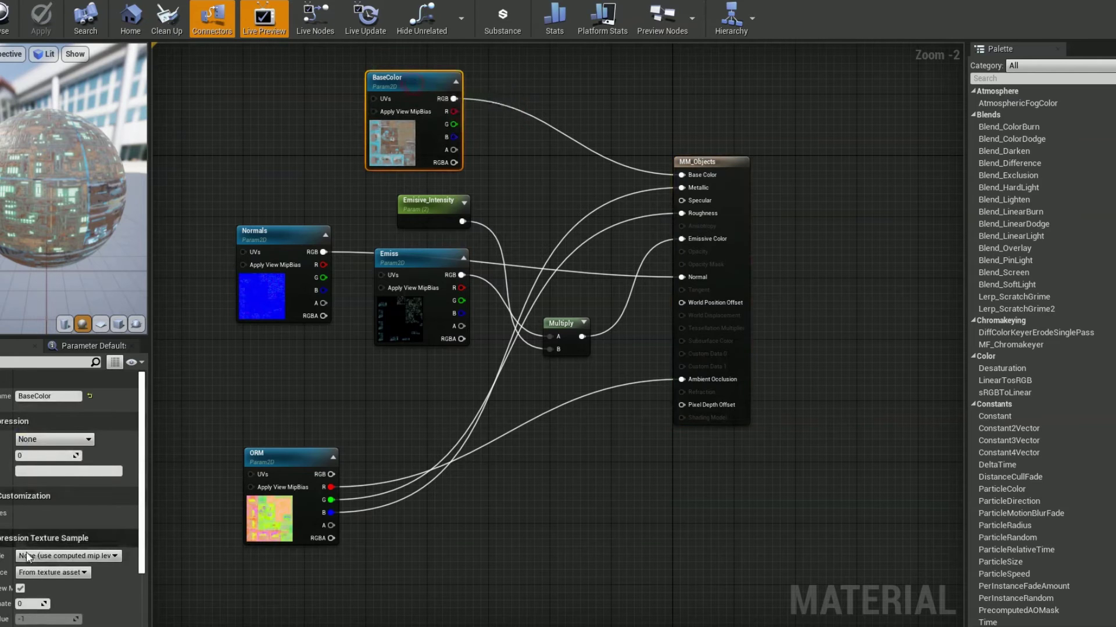
pyautogui.click(278, 235)
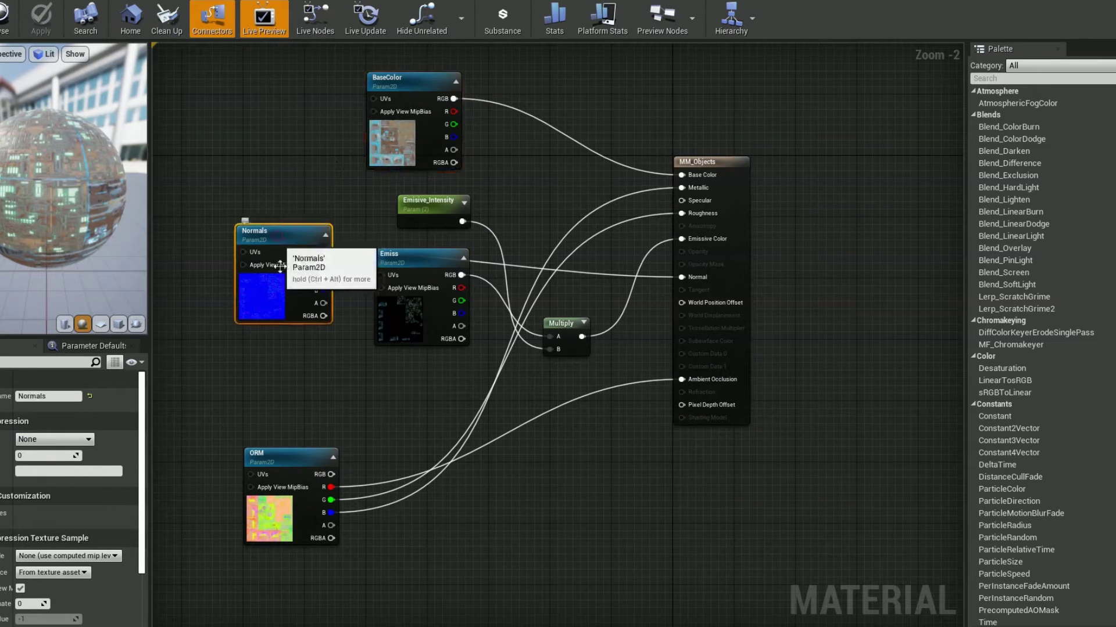
# - Spread out the ORM, MM_Objects, Normals, Emiss and Multiply nodes so the material graph's connections are easier to follow
pyautogui.moveTo(283, 460); pyautogui.dragTo(273, 391)
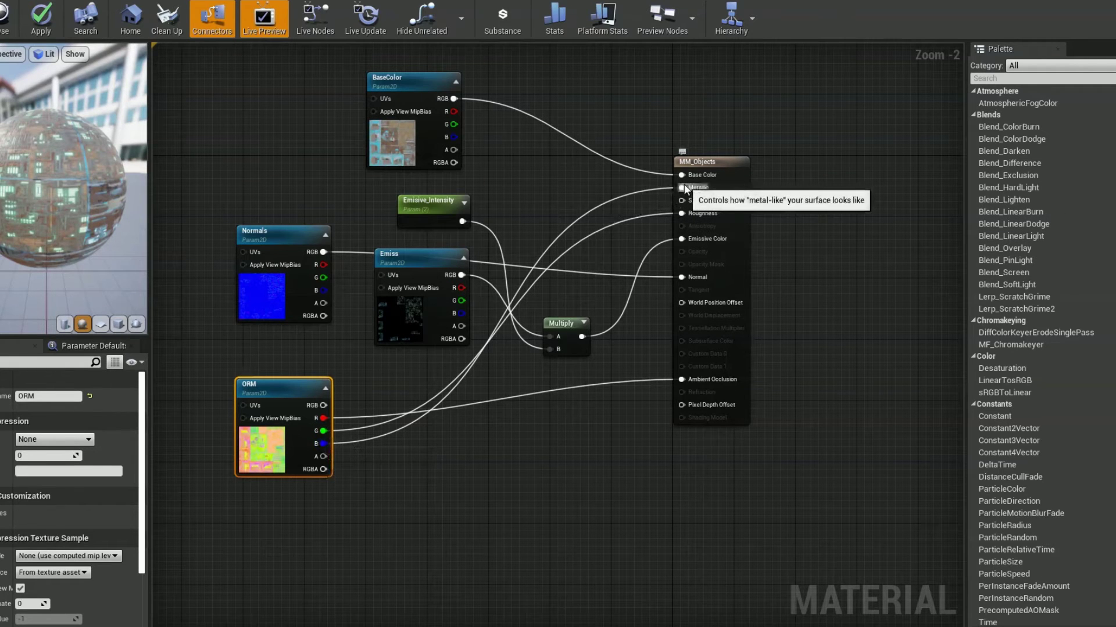
pyautogui.moveTo(708, 161); pyautogui.dragTo(746, 161)
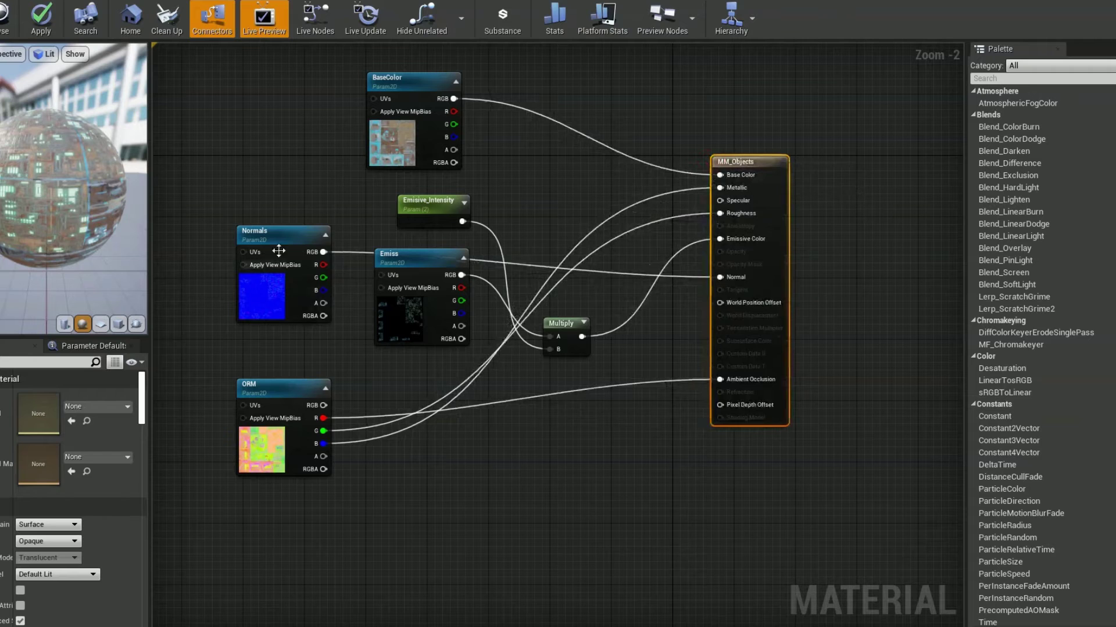
pyautogui.moveTo(274, 233); pyautogui.dragTo(252, 203)
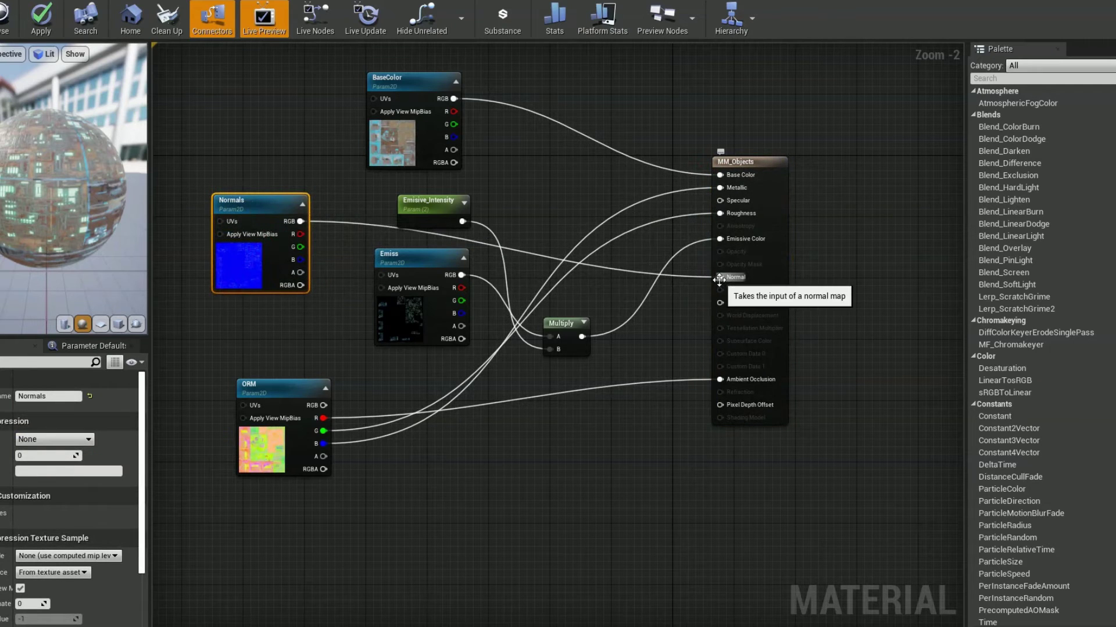
pyautogui.moveTo(399, 261); pyautogui.dragTo(353, 293)
pyautogui.moveTo(568, 324); pyautogui.dragTo(598, 308)
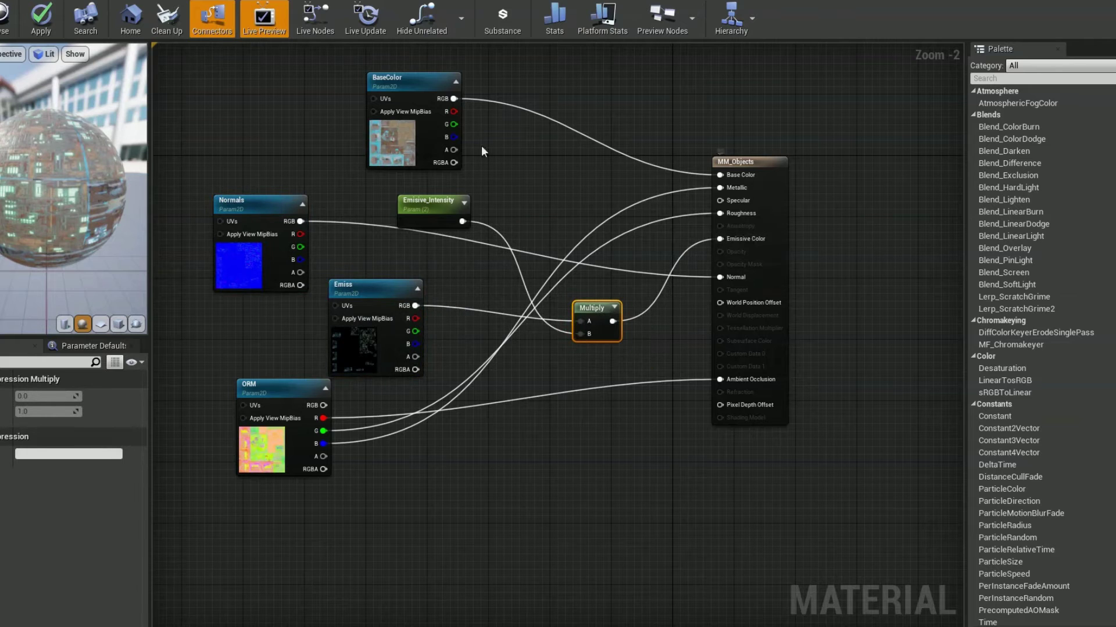
# - Shift the BaseColor and MM_Objects nodes in the graph, and close the material without applying the changes
pyautogui.moveTo(406, 86); pyautogui.dragTo(382, 93)
pyautogui.moveTo(725, 158); pyautogui.dragTo(710, 142)
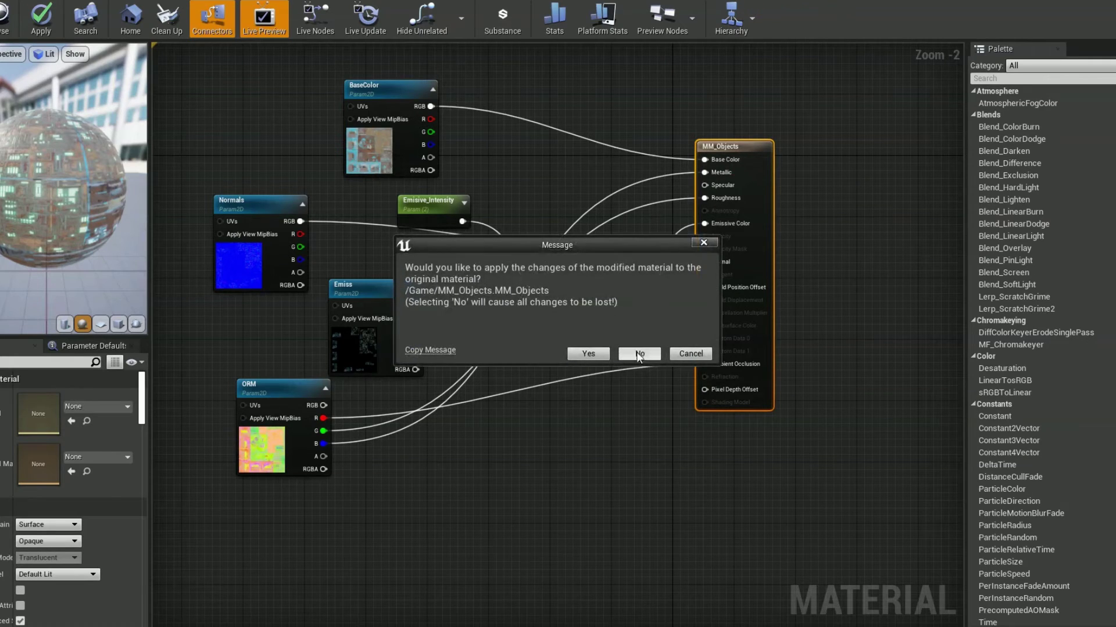
pyautogui.click(639, 355)
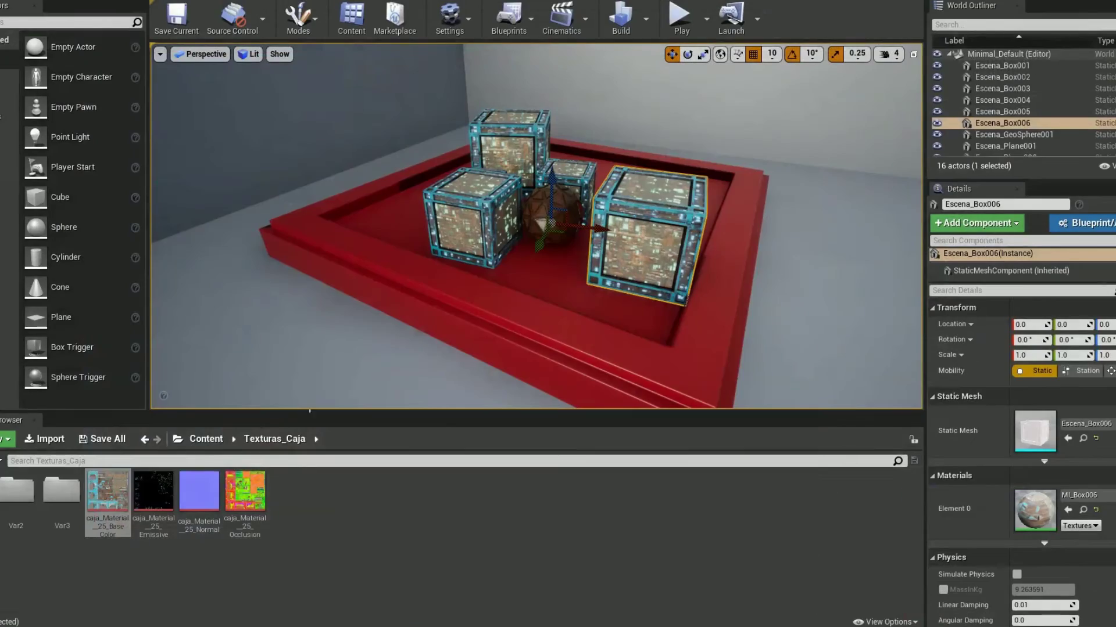
# - View the crate's Emissive and Normal textures from the Texturas_Caja folder
pyautogui.doubleClick(146, 519)
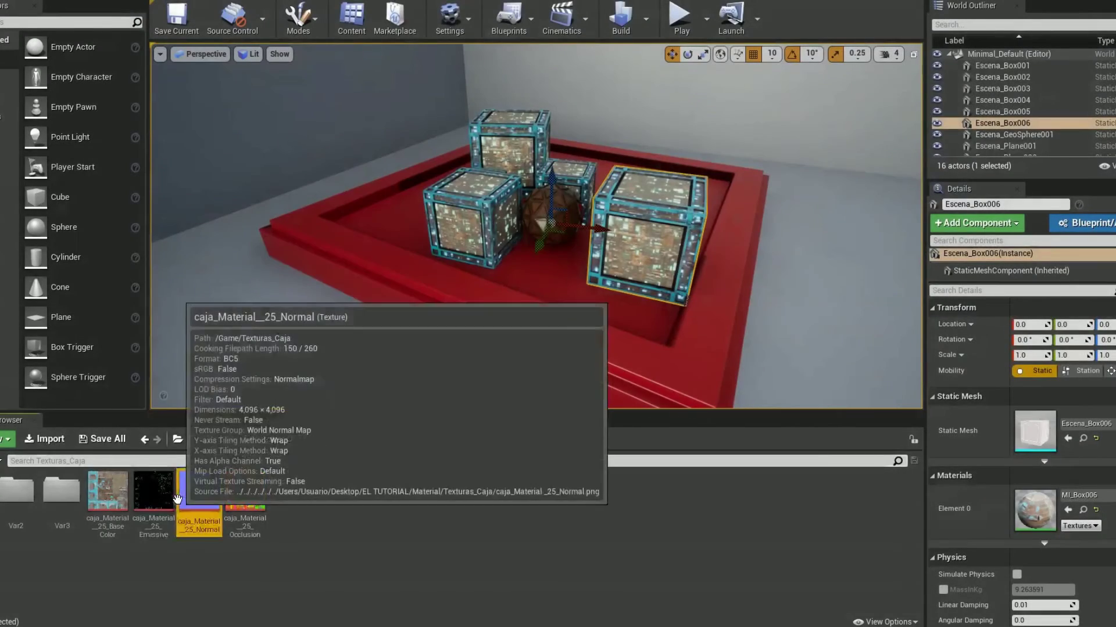
pyautogui.doubleClick(201, 495)
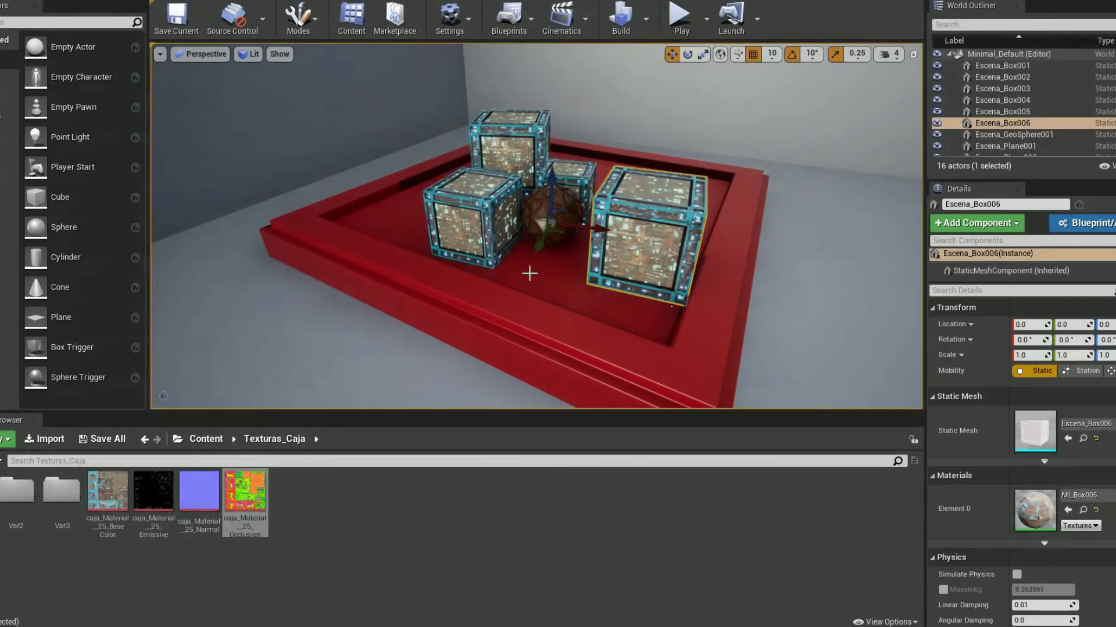
# - Select the SkyLight, locate its Panorama_HDR cubemap among the project assets and open it for viewing
pyautogui.moveTo(494, 256); pyautogui.dragTo(511, 273, button='right')
pyautogui.click(454, 216)
pyautogui.click(1000, 128)
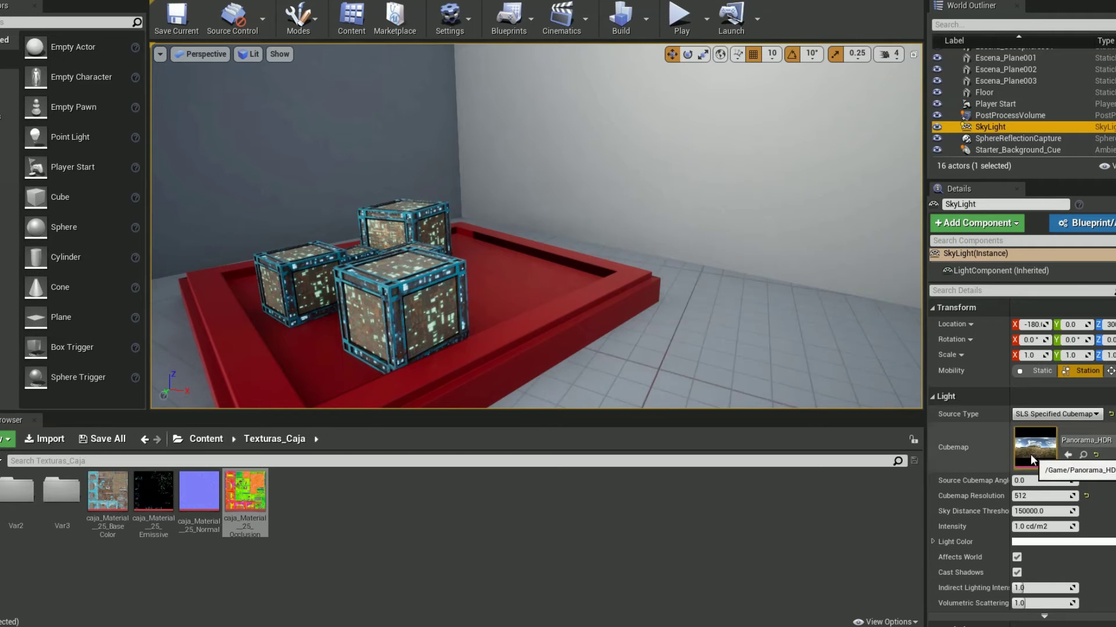
pyautogui.click(1083, 455)
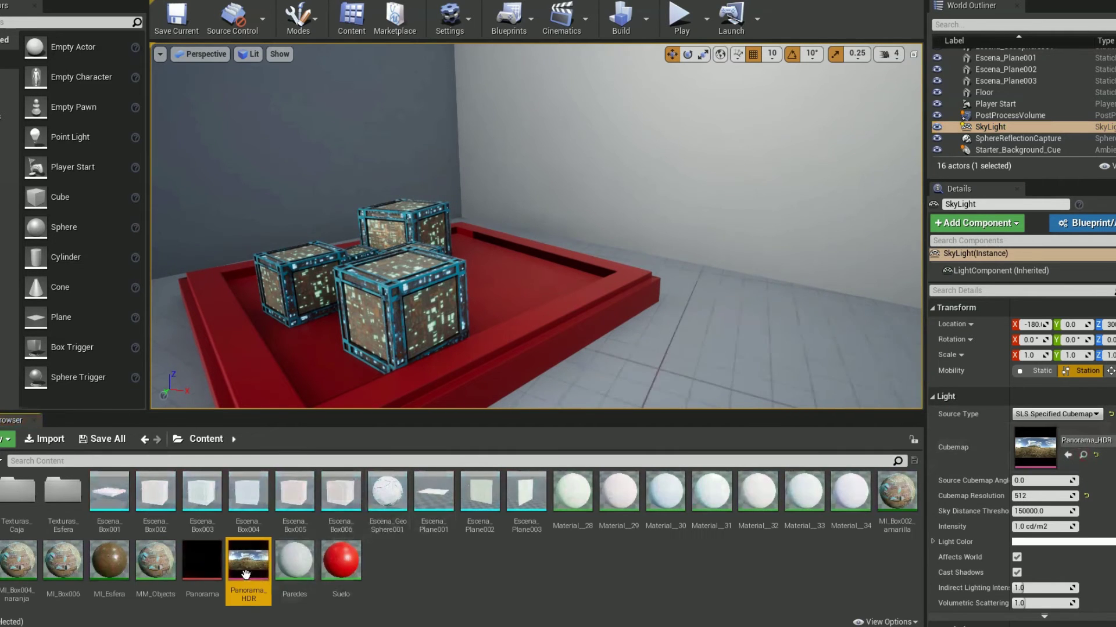
pyautogui.doubleClick(248, 567)
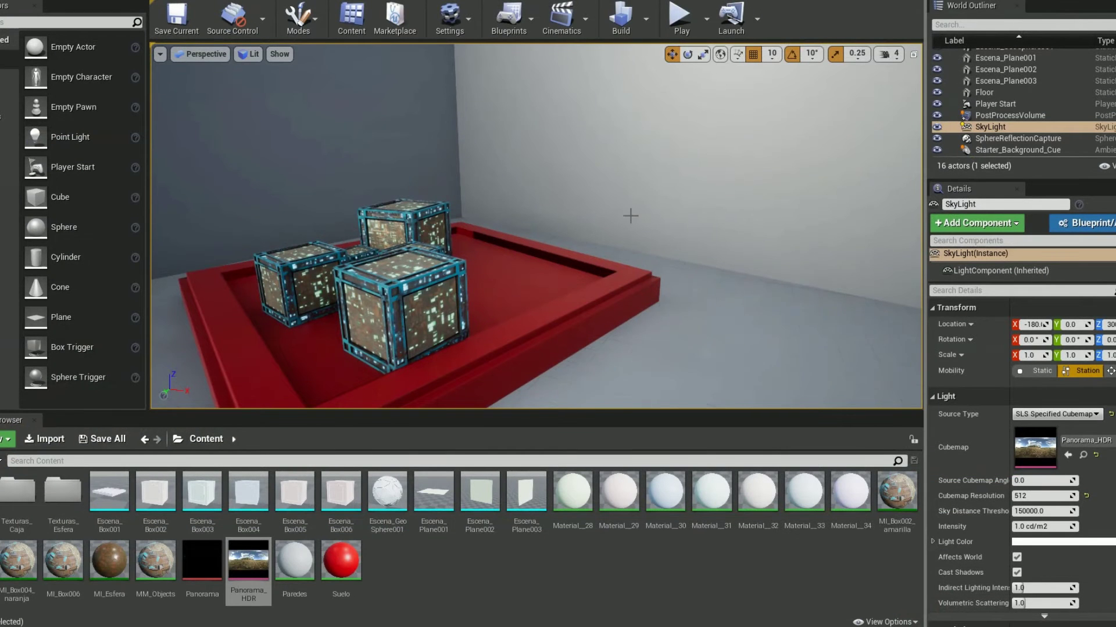
# - Select Escena_Box006 and focus the view on it among the other crates
pyautogui.scroll(5, 1032, 138)
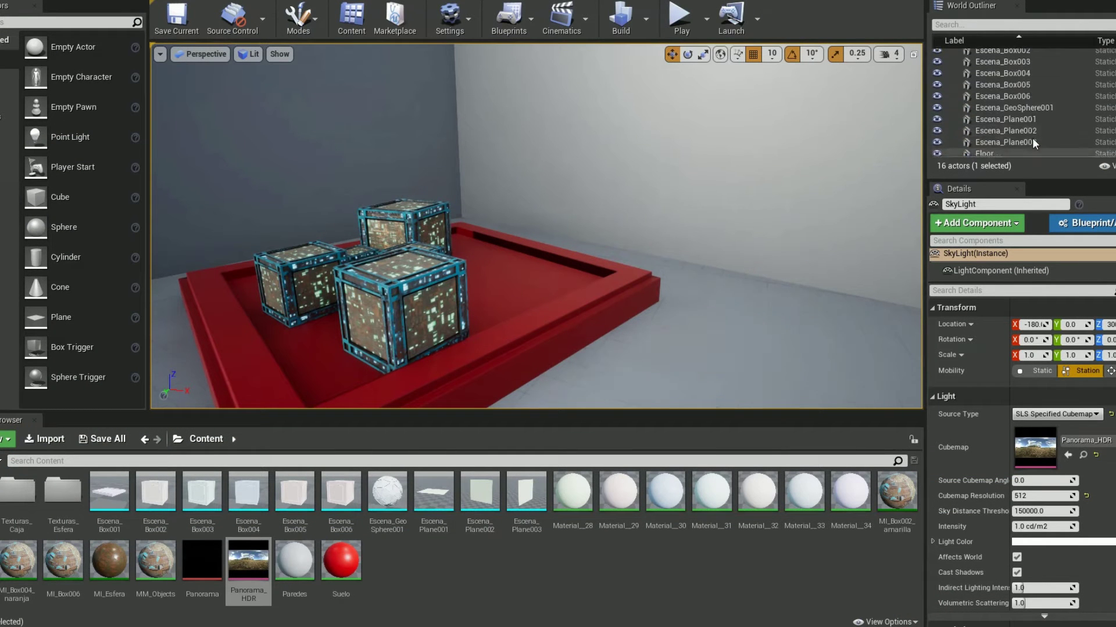
pyautogui.doubleClick(1003, 123)
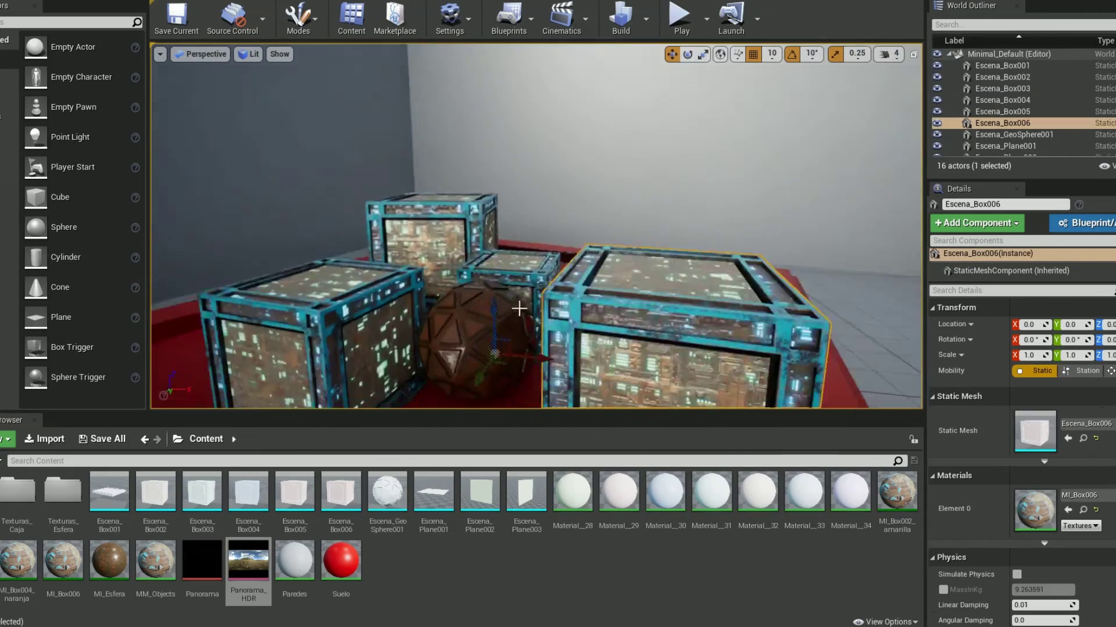
pyautogui.moveTo(519, 309); pyautogui.dragTo(581, 87, button='right')
# - Play the level, fly around the crates and the sphere to see them at runtime, and stop playing
pyautogui.click(681, 18)
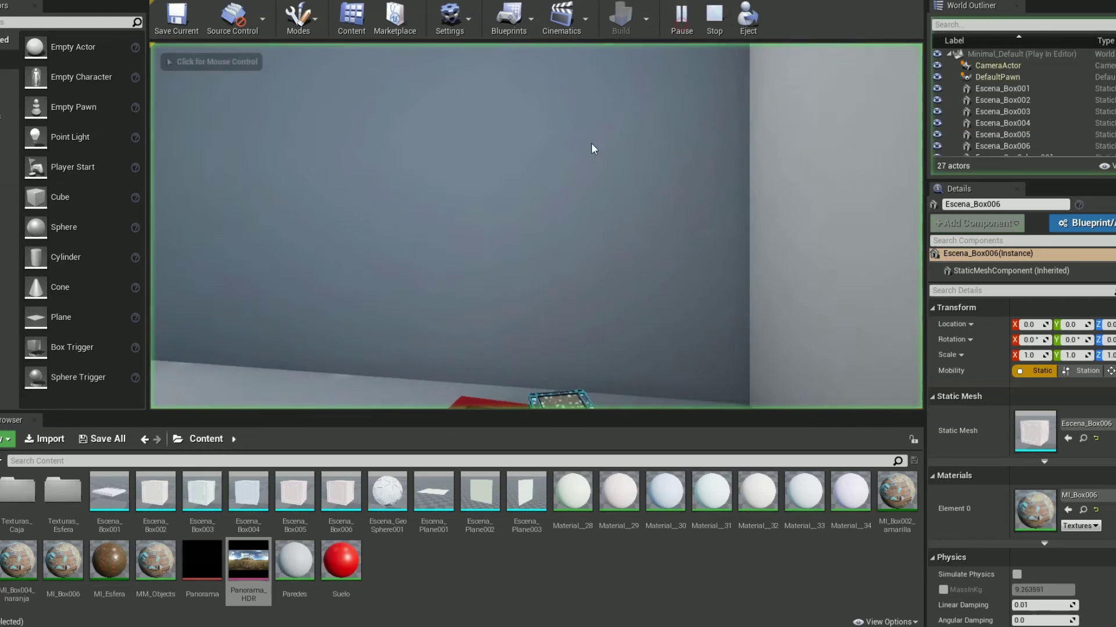
pyautogui.press('w')
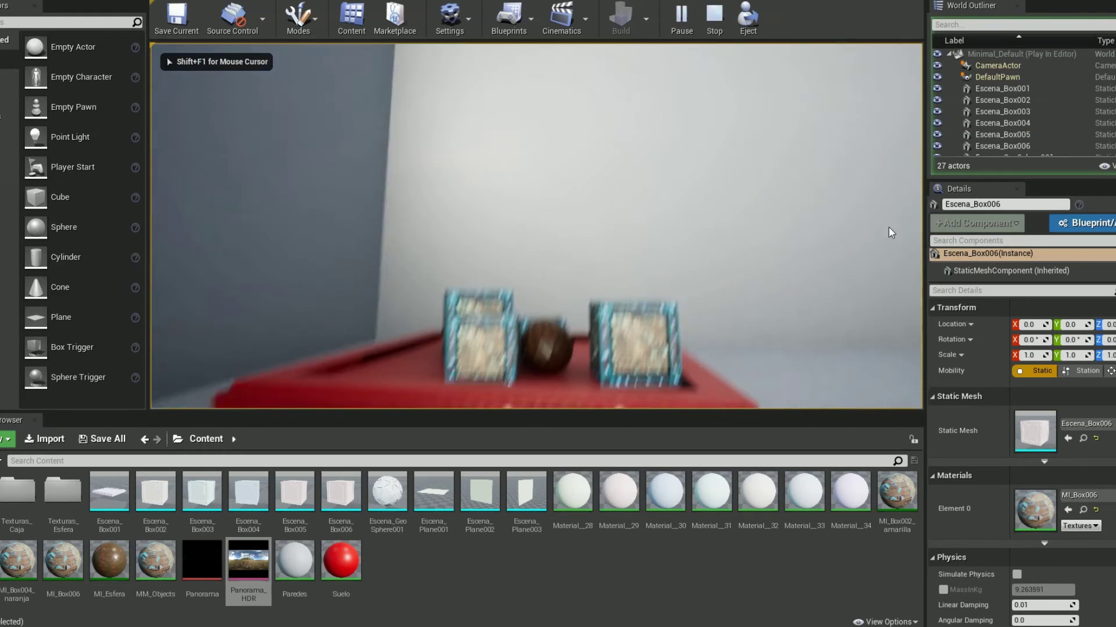
pyautogui.press('w')
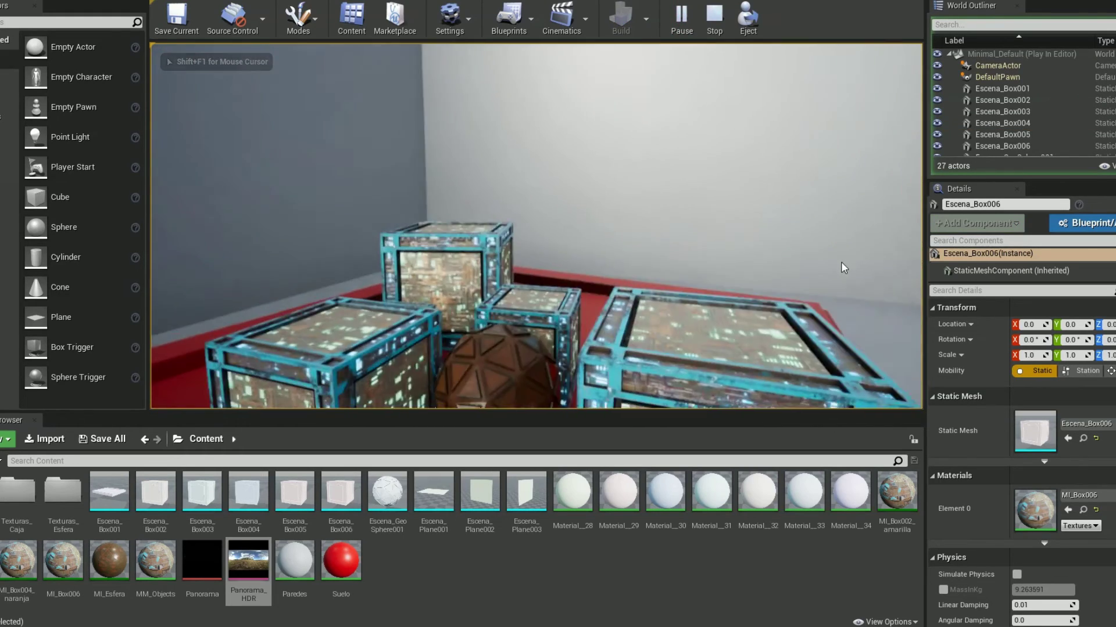
pyautogui.press('s')
pyautogui.press('a')
pyautogui.press('w')
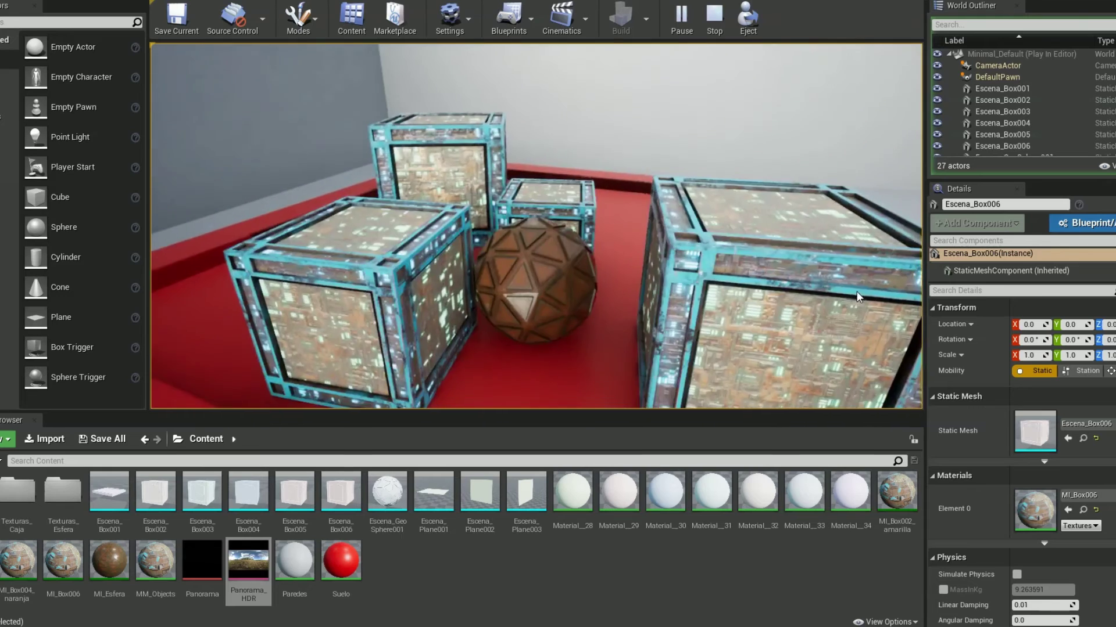
pyautogui.press('Escape')
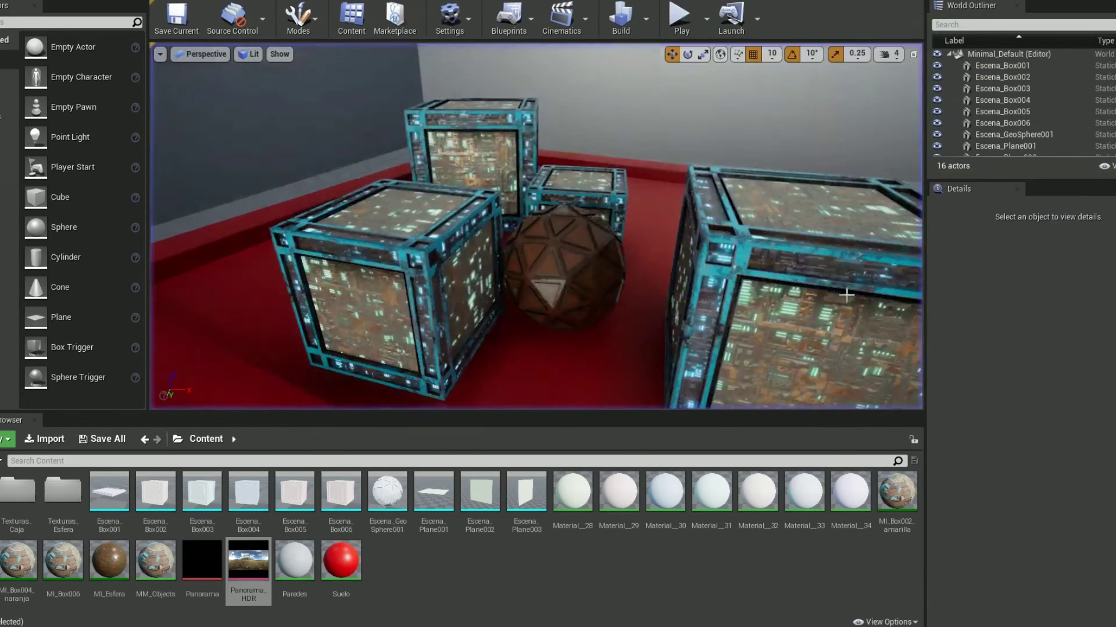
# - Set the perspective viewport's EV100 exposure to about 0.6
pyautogui.click(252, 55)
pyautogui.moveTo(308, 341); pyautogui.dragTo(316, 343)
pyautogui.click(548, 213)
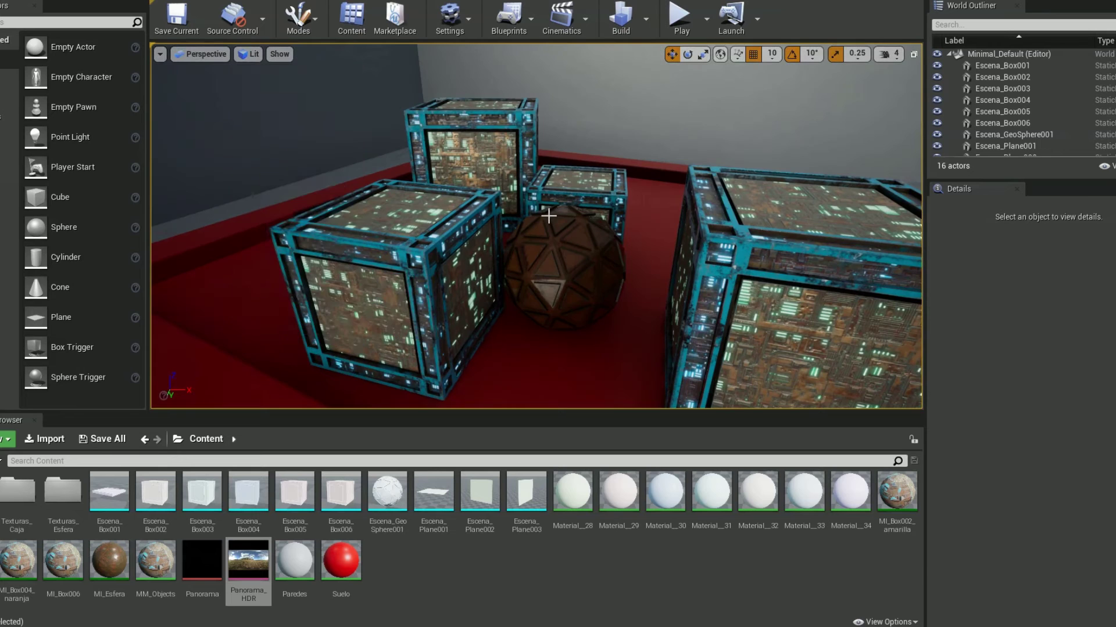
# - Examine the crates and the sphere up close and from the red platform's corner, toggling game view
pyautogui.press('s')
pyautogui.moveTo(548, 213); pyautogui.dragTo(569, 272, button='right')
pyautogui.press('g')
pyautogui.press('g')
pyautogui.press('w')
pyautogui.scroll(-5, 1057, 95)
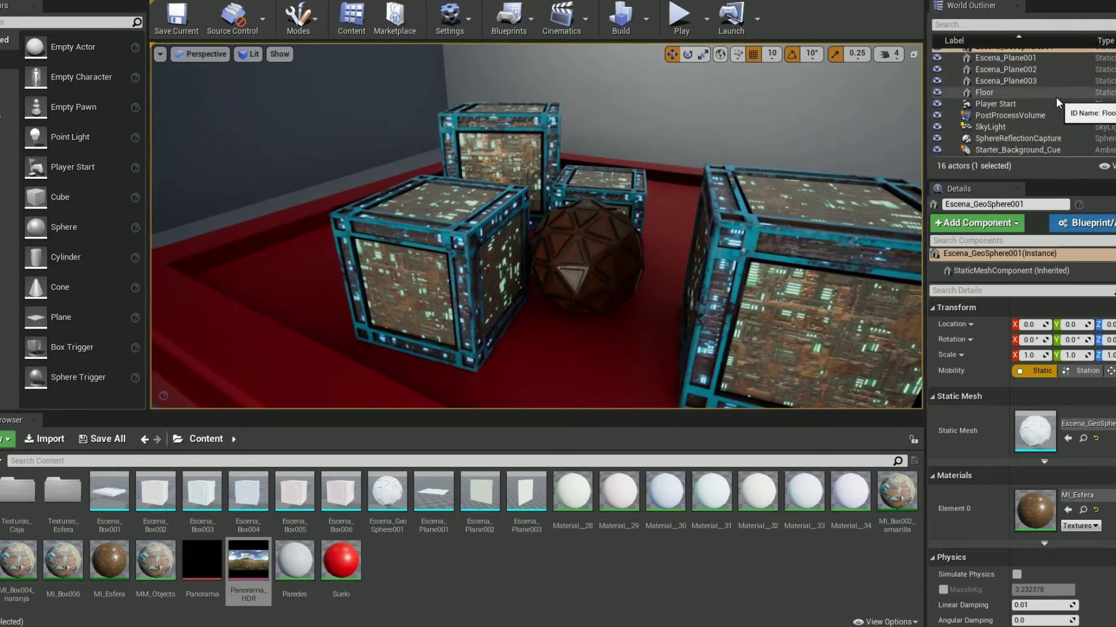
pyautogui.moveTo(648, 202); pyautogui.dragTo(607, 229, button='right')
pyautogui.press('s')
pyautogui.press('d')
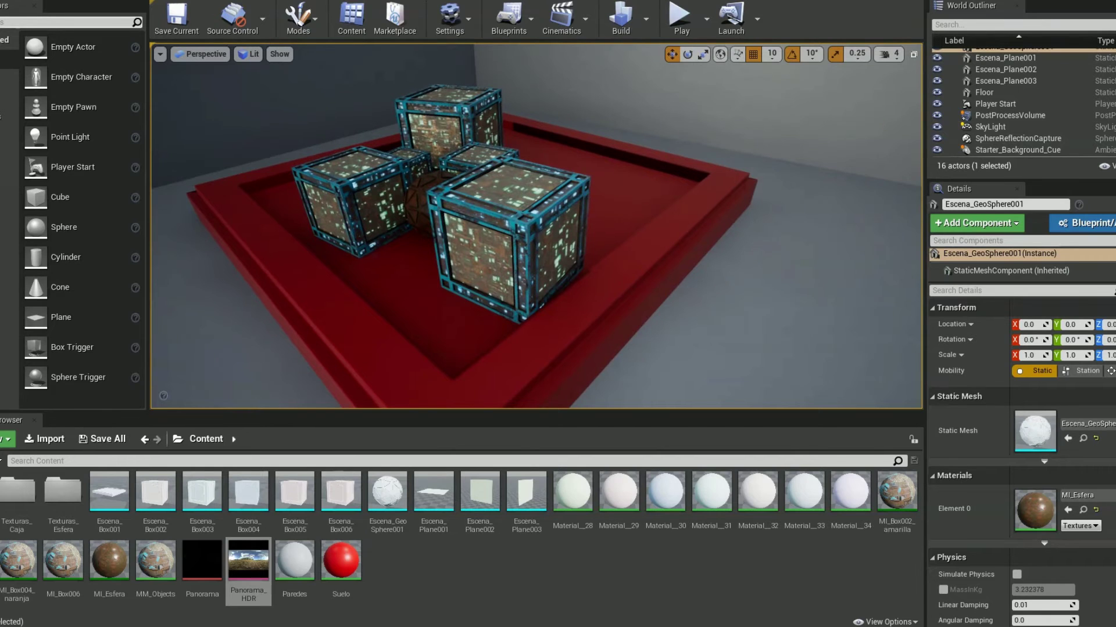
# - Find the Post Process Volume actor, place a second one in the scene, and delete that extra volume
pyautogui.write('post')
pyautogui.moveTo(28, 47); pyautogui.dragTo(263, 222)
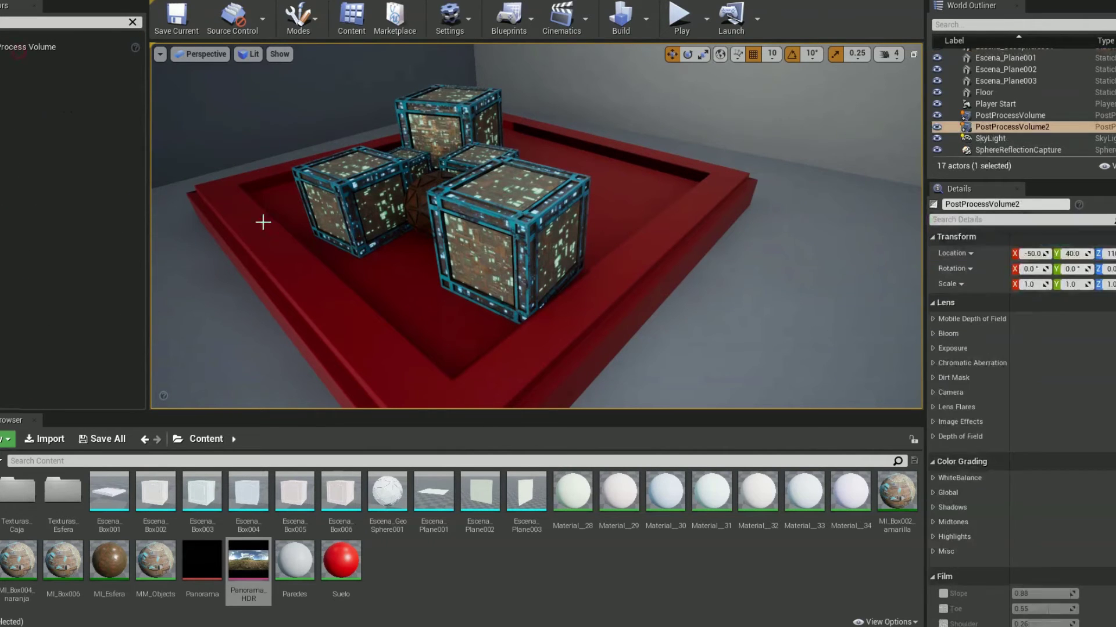
pyautogui.click(1013, 127)
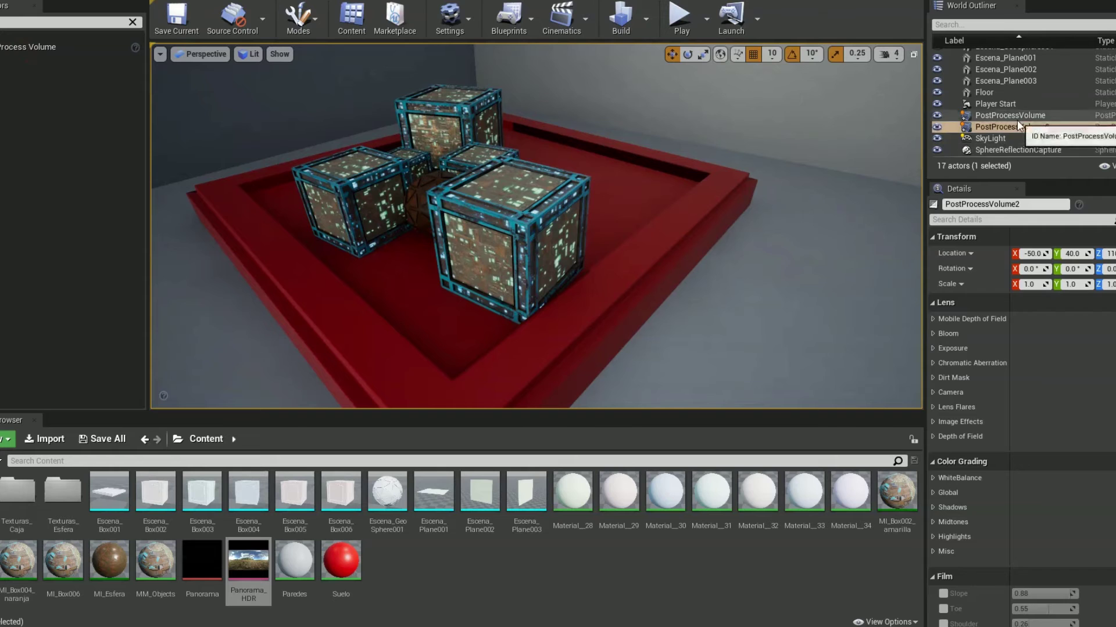
pyautogui.press('Delete')
# - Override the existing PostProcessVolume's bloom with the Convolution method, an intensity of about 6.32 and a threshold of about 0.46
pyautogui.click(1019, 117)
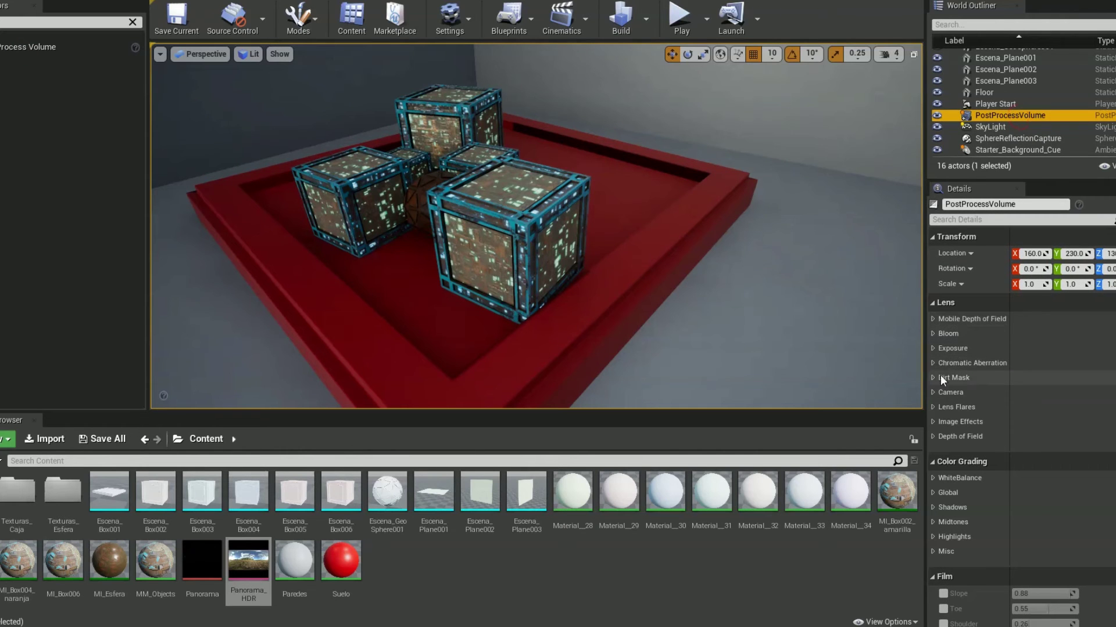
pyautogui.click(934, 333)
pyautogui.click(950, 350)
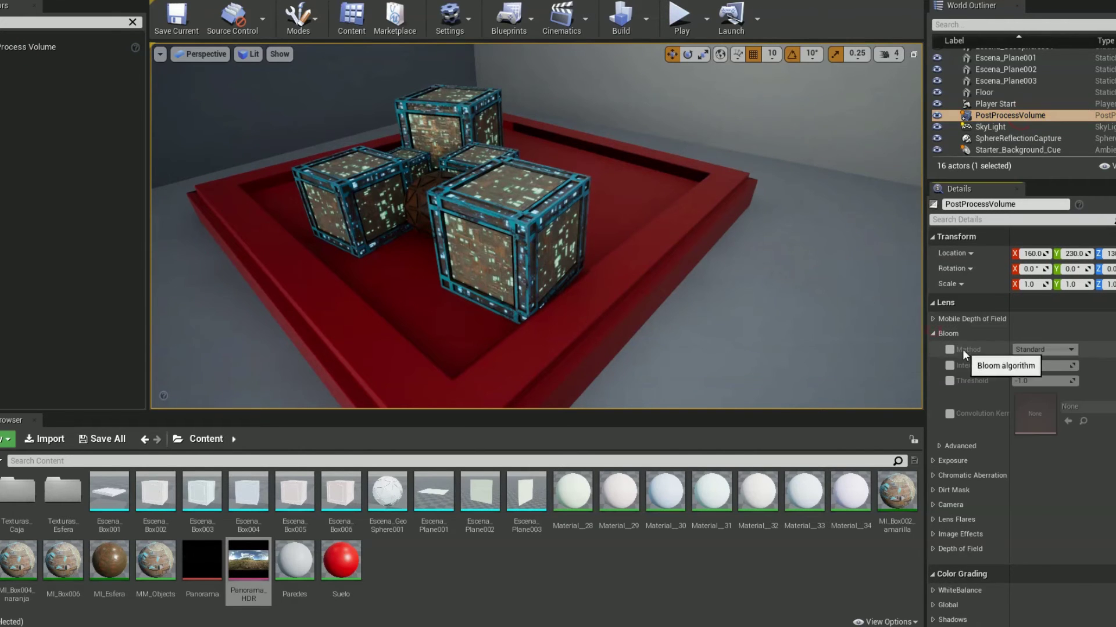
pyautogui.click(949, 365)
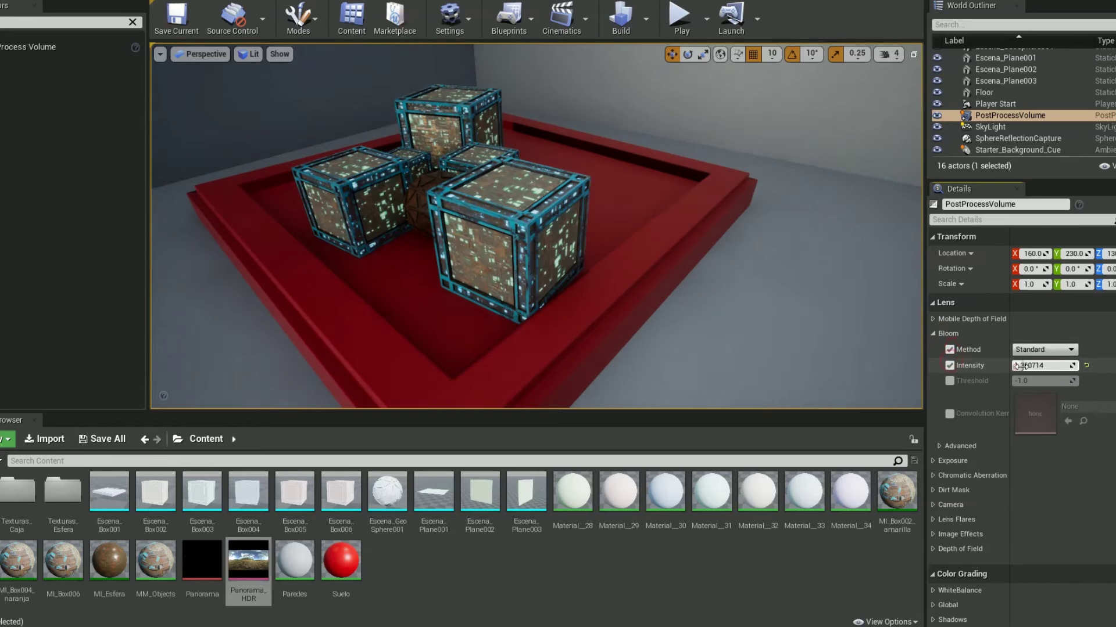
pyautogui.moveTo(1021, 366); pyautogui.dragTo(1042, 367)
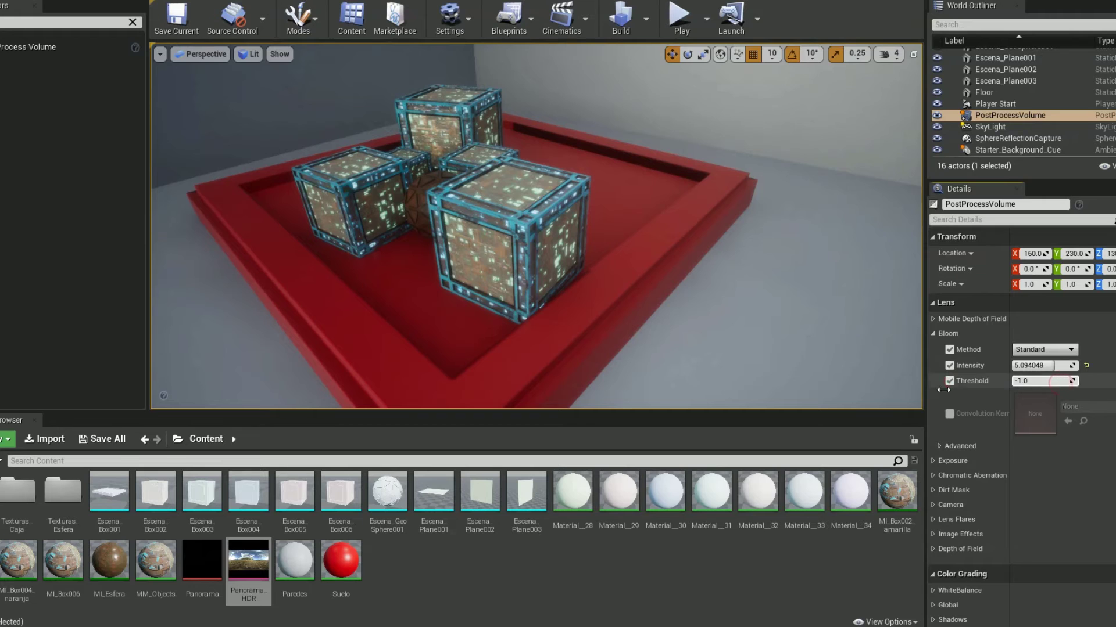
pyautogui.moveTo(943, 390); pyautogui.dragTo(916, 395)
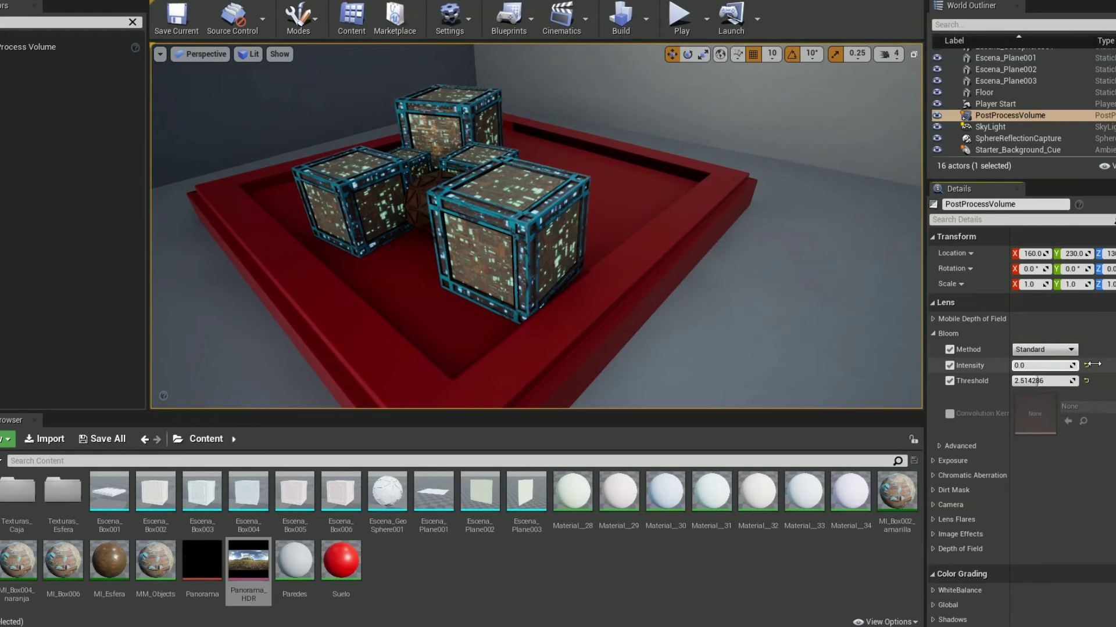
pyautogui.moveTo(1015, 383); pyautogui.dragTo(1015, 384)
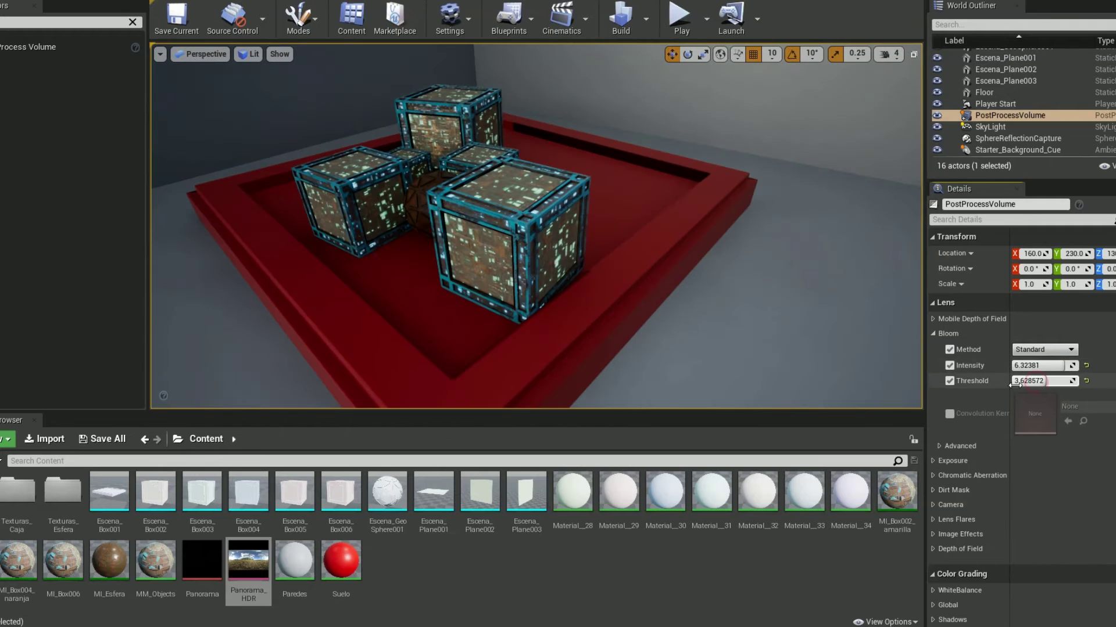
pyautogui.click(1044, 349)
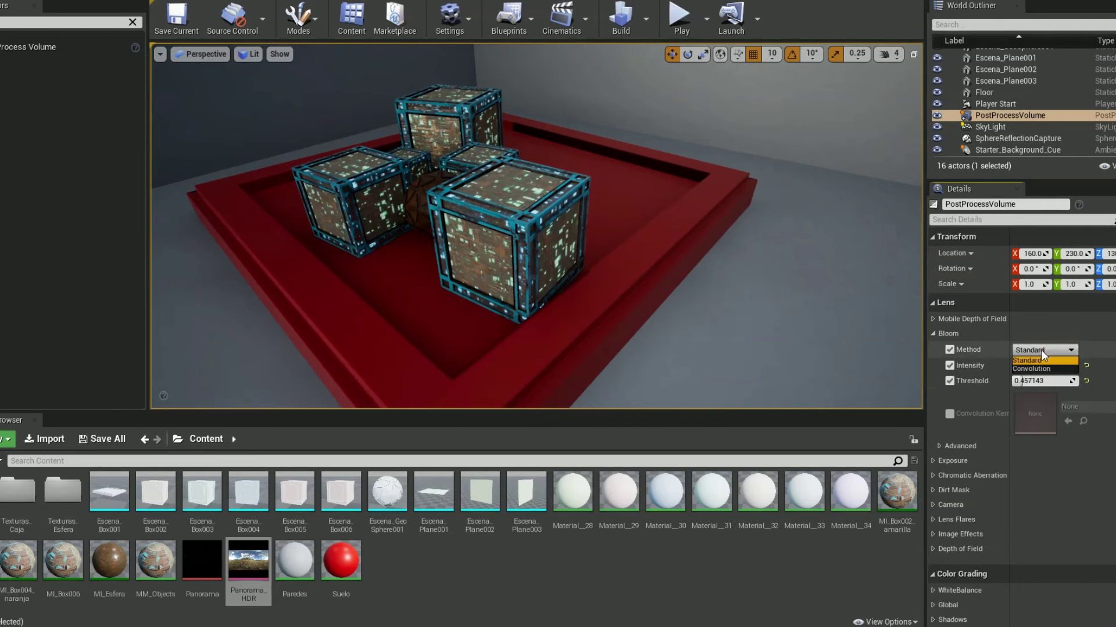
pyautogui.click(1027, 371)
# - Override the PostProcessVolume's white balance with a temperature of about 7929 and a tint of about 0.30
pyautogui.scroll(-3, 978, 448)
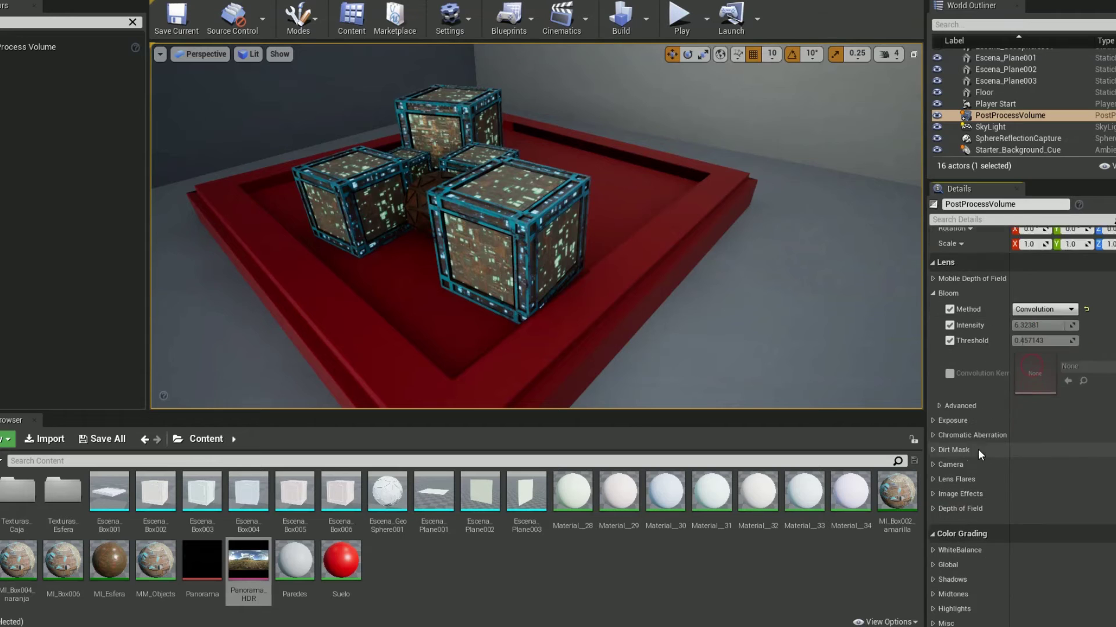
pyautogui.scroll(-8, 941, 425)
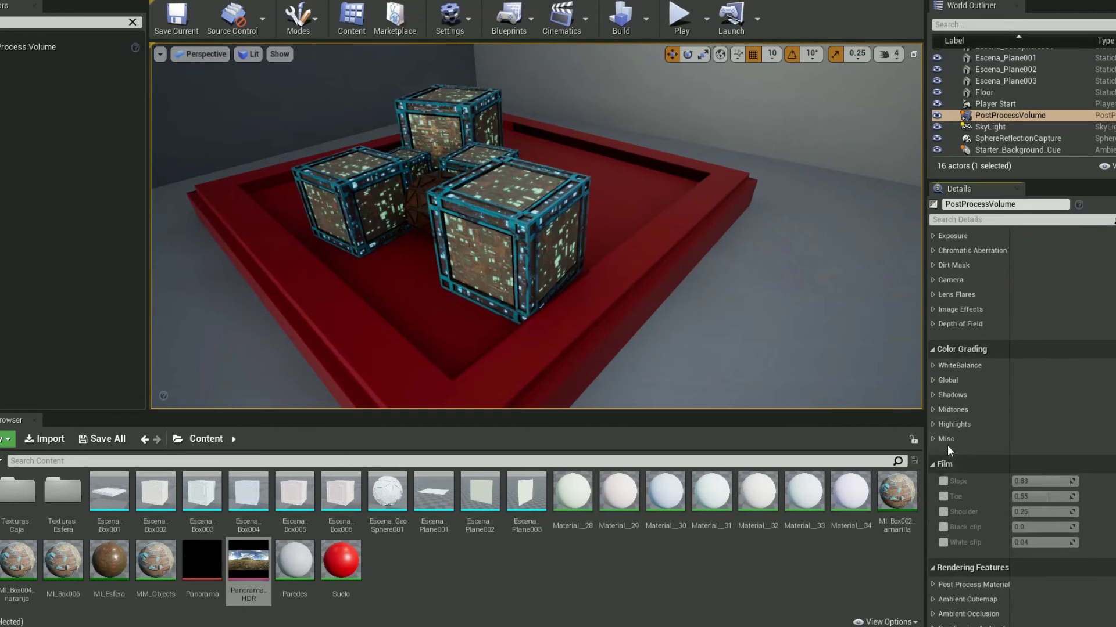
pyautogui.click(933, 365)
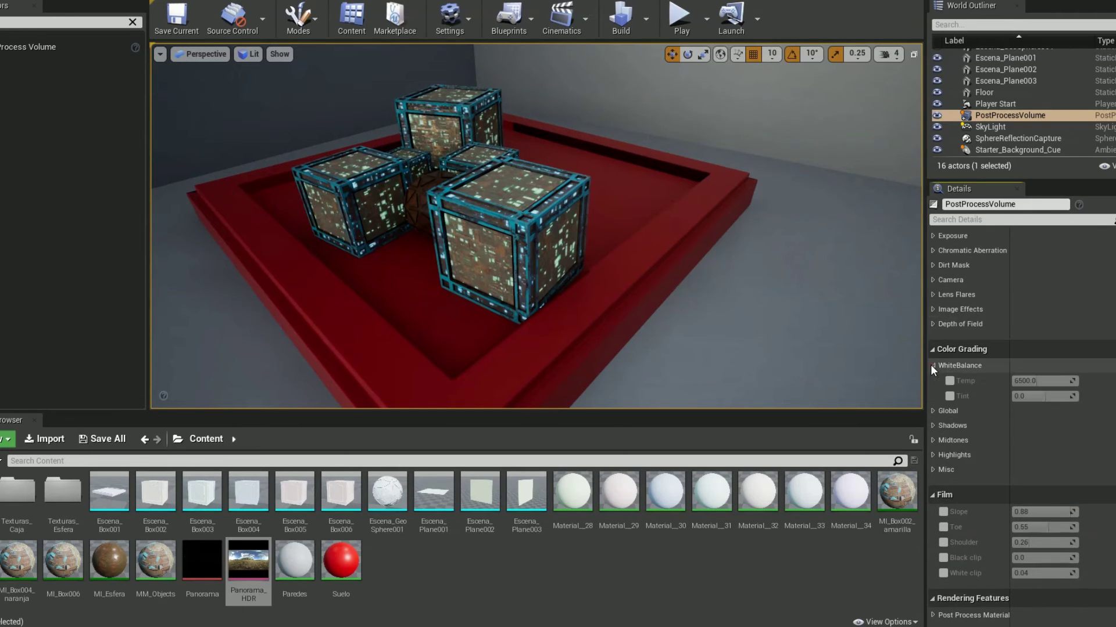
pyautogui.click(949, 380)
pyautogui.click(949, 396)
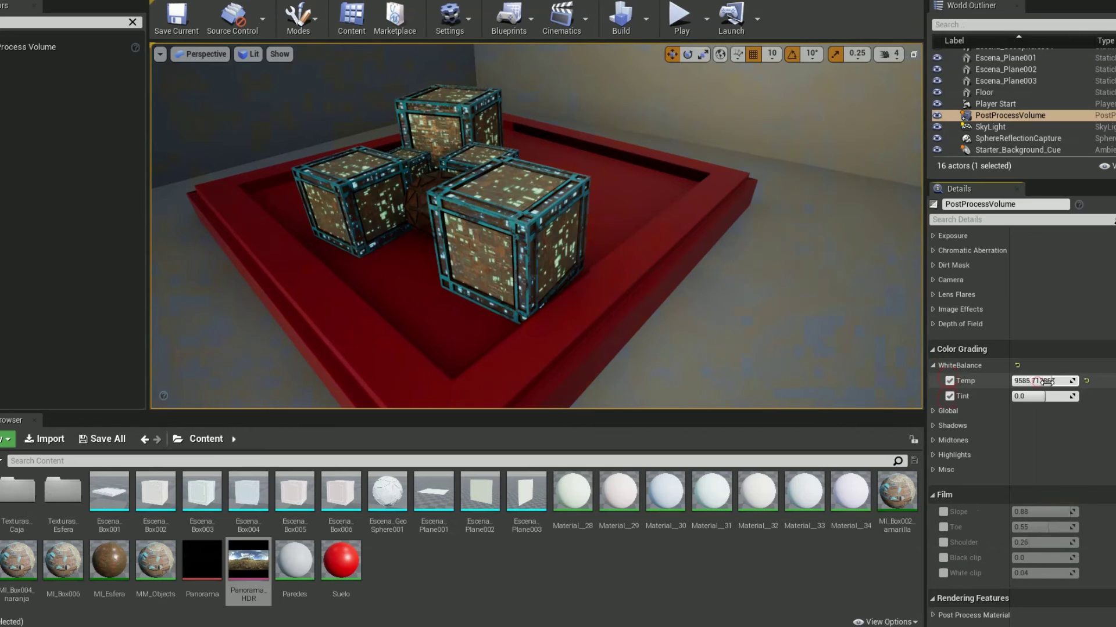
pyautogui.moveTo(1046, 382); pyautogui.dragTo(1030, 383)
pyautogui.moveTo(1042, 385); pyautogui.dragTo(1012, 394)
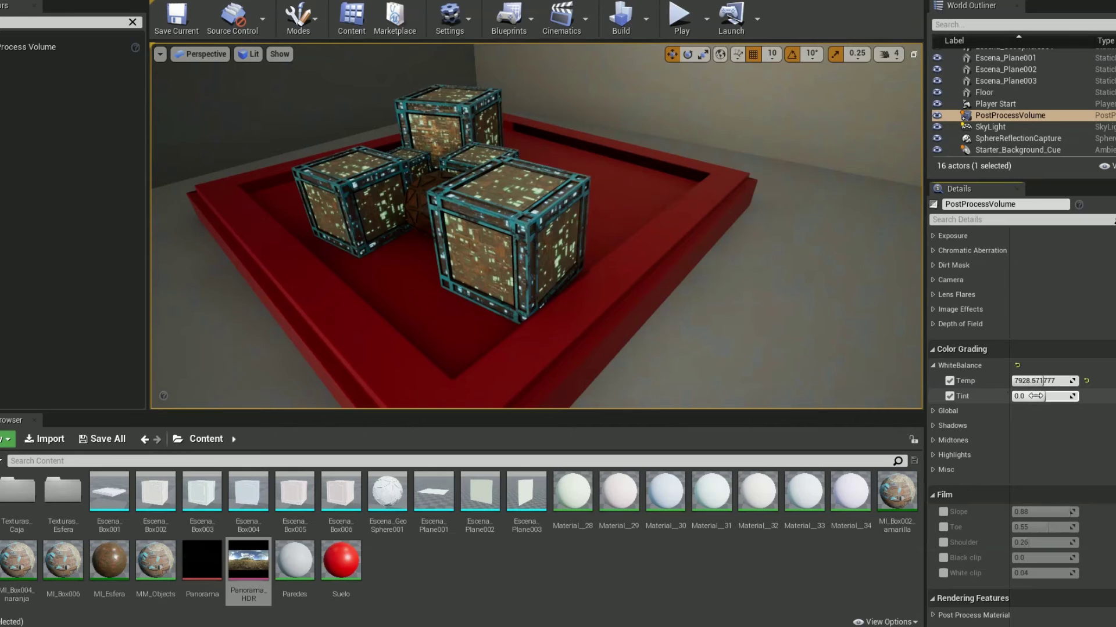
# - Enable the shadows gain override in the color grading settings and lower its Y value to 0.42
pyautogui.click(934, 426)
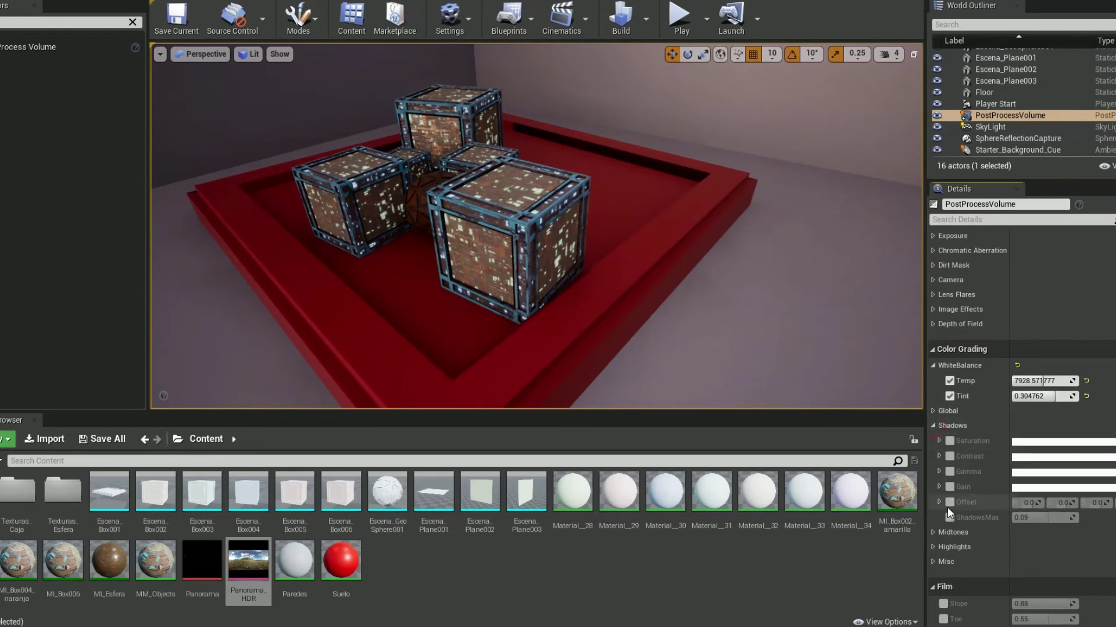
pyautogui.click(949, 487)
pyautogui.click(940, 487)
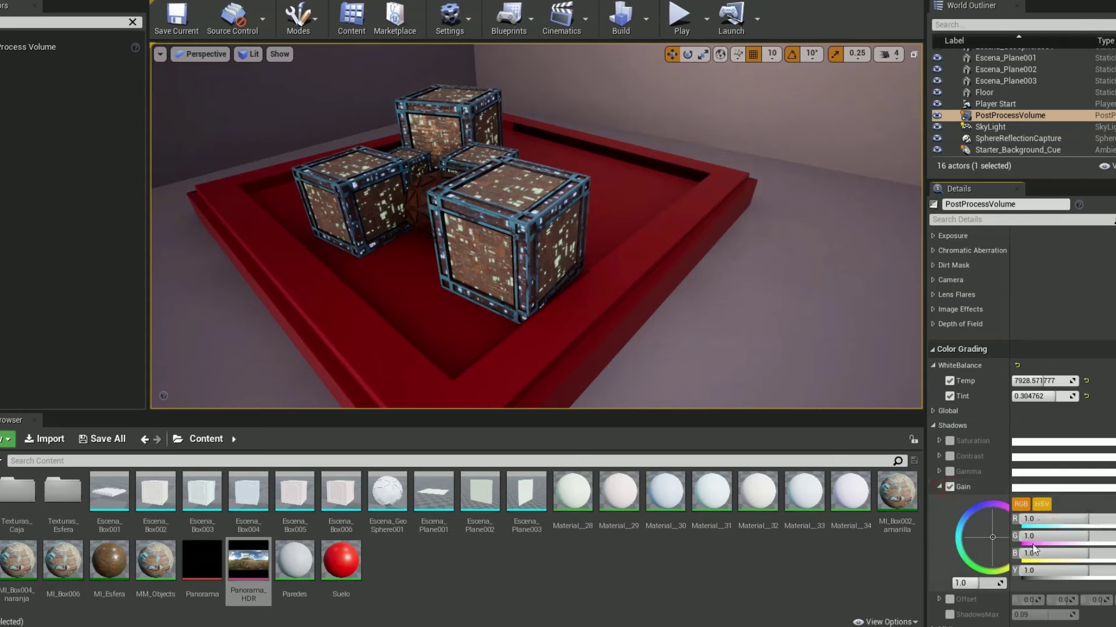
pyautogui.moveTo(1084, 571); pyautogui.dragTo(1064, 573)
# - Frame the crates from closer up and switch the viewport to the Lighting Only view mode
pyautogui.moveTo(508, 246); pyautogui.dragTo(411, 241, button='right')
pyautogui.press('w')
pyautogui.press('s')
pyautogui.press('w')
pyautogui.scroll(-5, 410, 240)
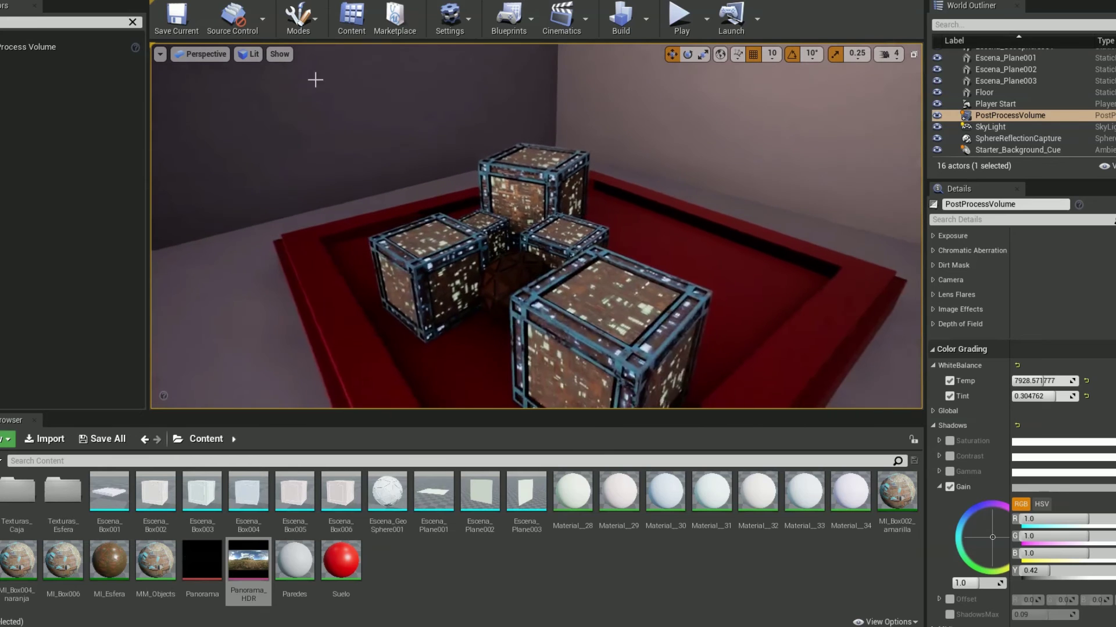
pyautogui.click(253, 55)
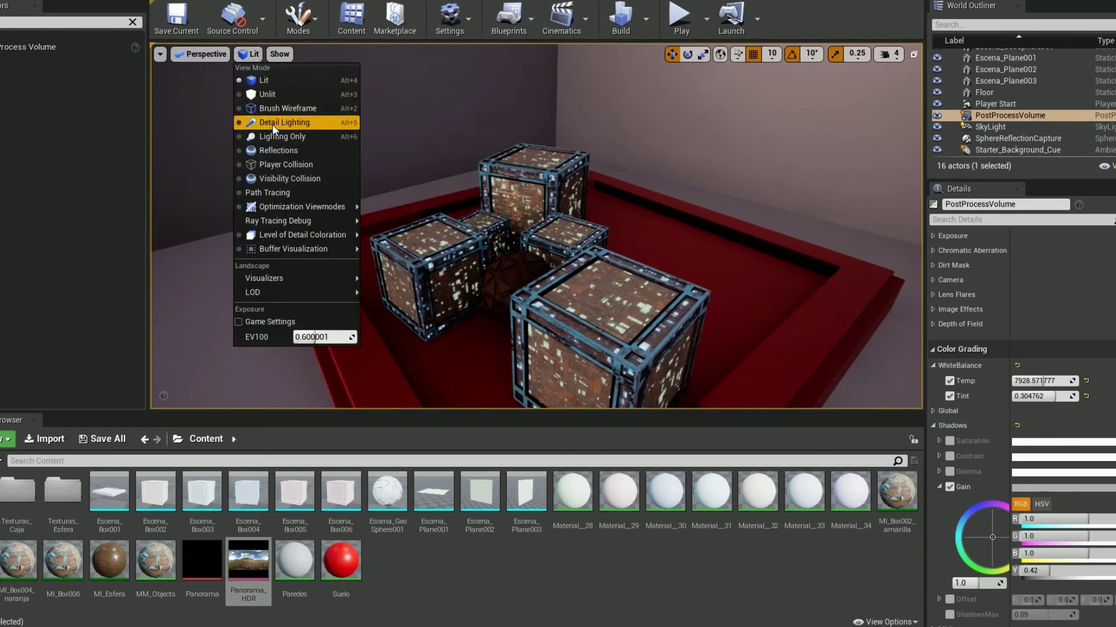
pyautogui.click(275, 140)
# - Examine the lighting and shadows on the crates, sphere and base up close, selecting the Escena_Box003 crate
pyautogui.press('w')
pyautogui.moveTo(520, 310); pyautogui.dragTo(422, 239, button='right')
pyautogui.press('d')
pyautogui.press('a')
pyautogui.press('s')
pyautogui.press('d')
pyautogui.click(416, 236)
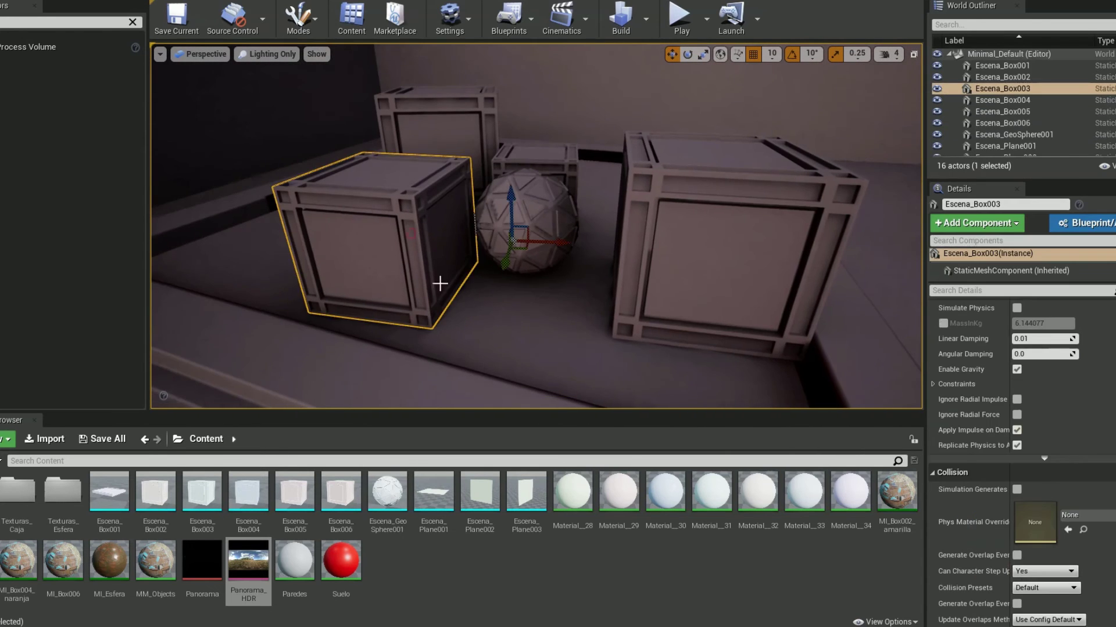
pyautogui.moveTo(494, 321); pyautogui.dragTo(454, 375, button='right')
pyautogui.press('d')
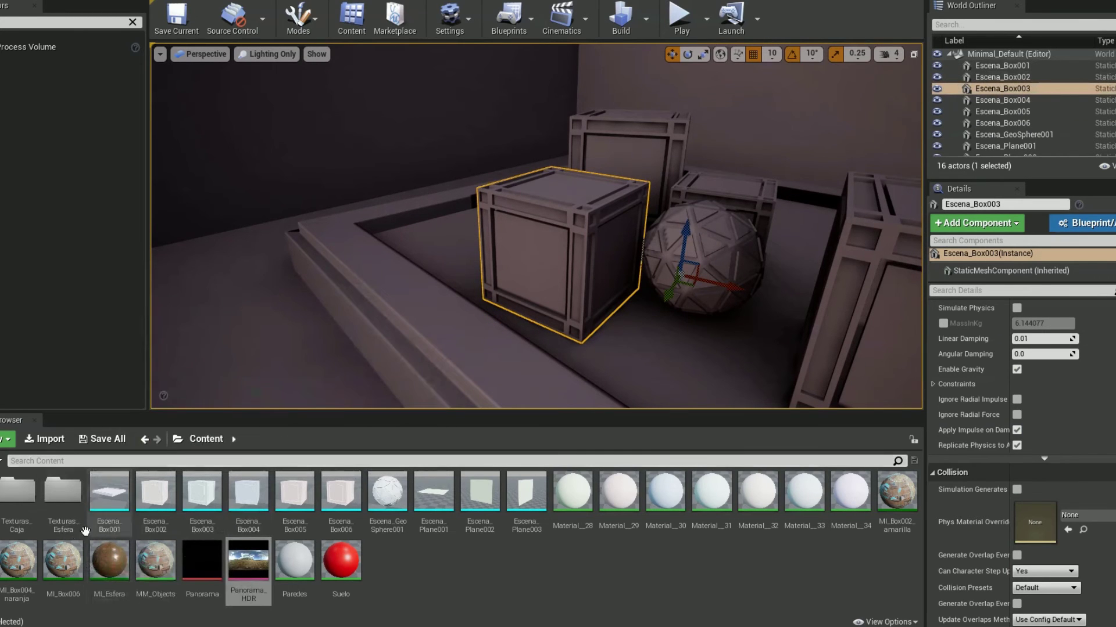
# - Open the Escena_Box002 static mesh and overlay its UV Channel 1 layout on the preview
pyautogui.click(302, 489)
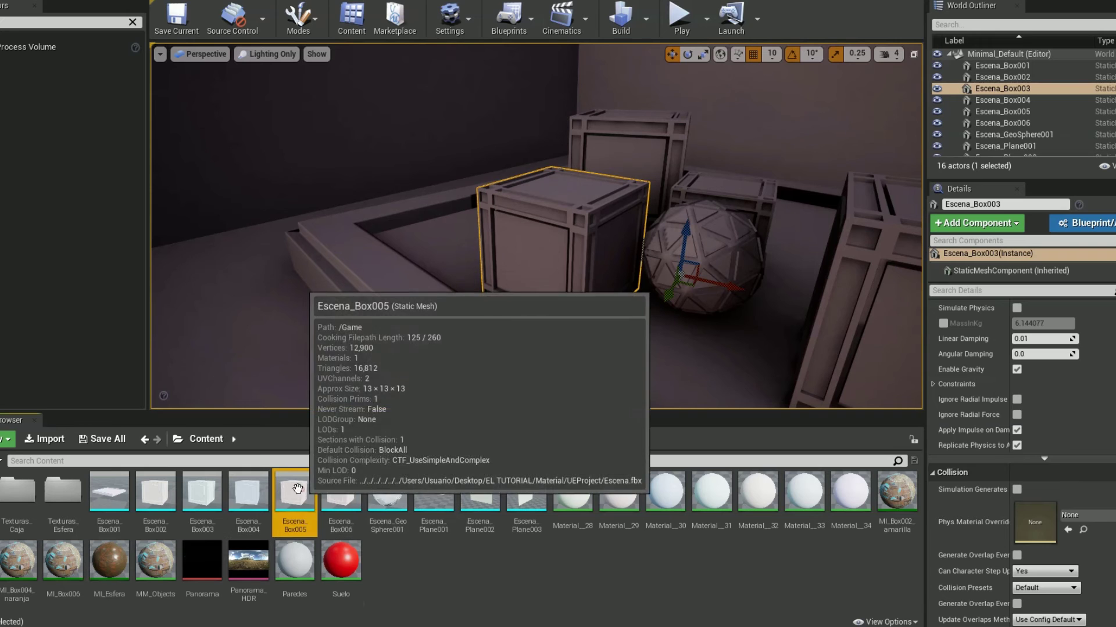
pyautogui.click(189, 506)
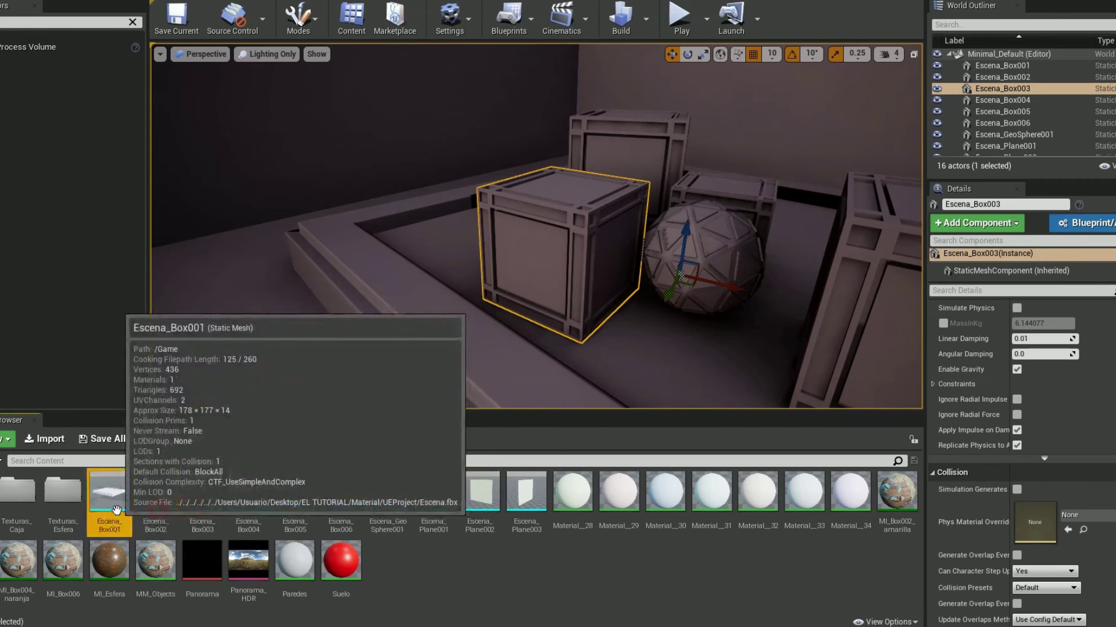
pyautogui.doubleClick(159, 507)
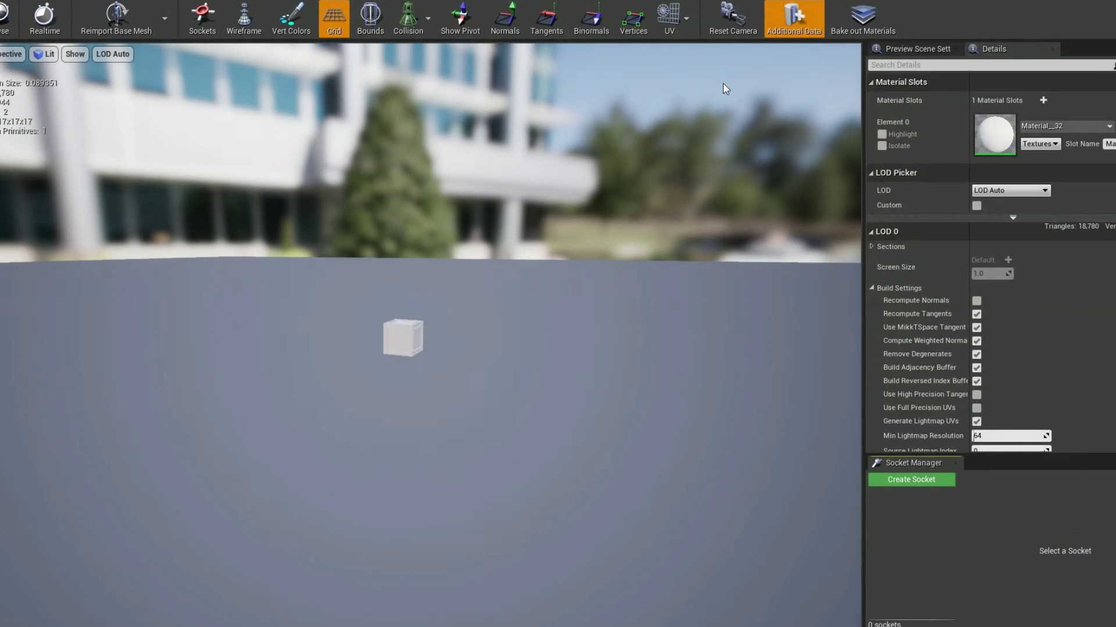
pyautogui.click(687, 17)
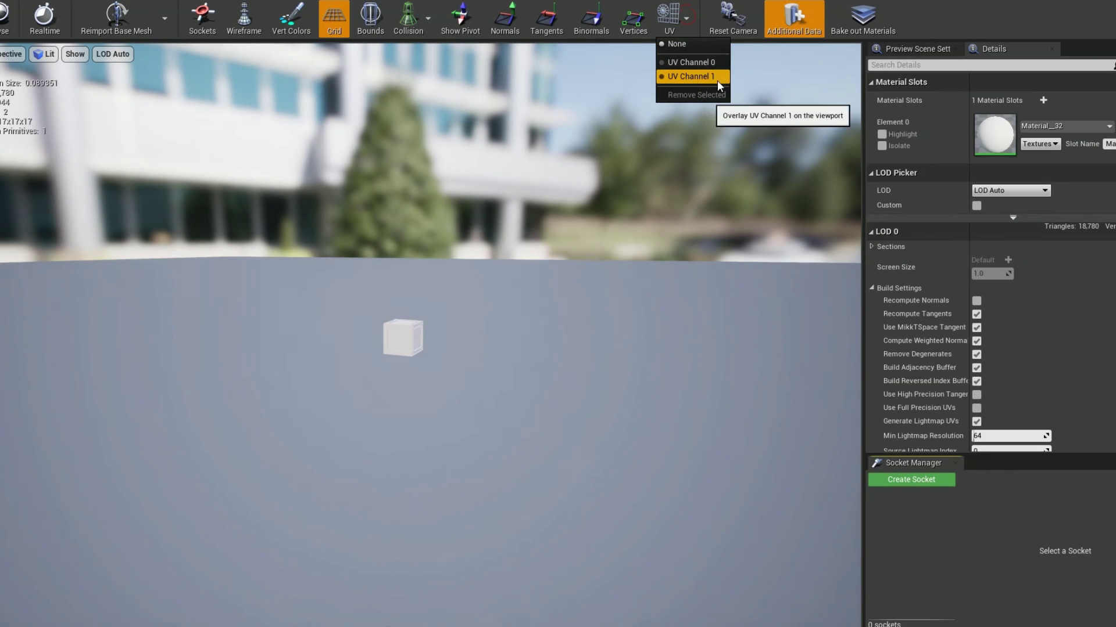
pyautogui.click(699, 81)
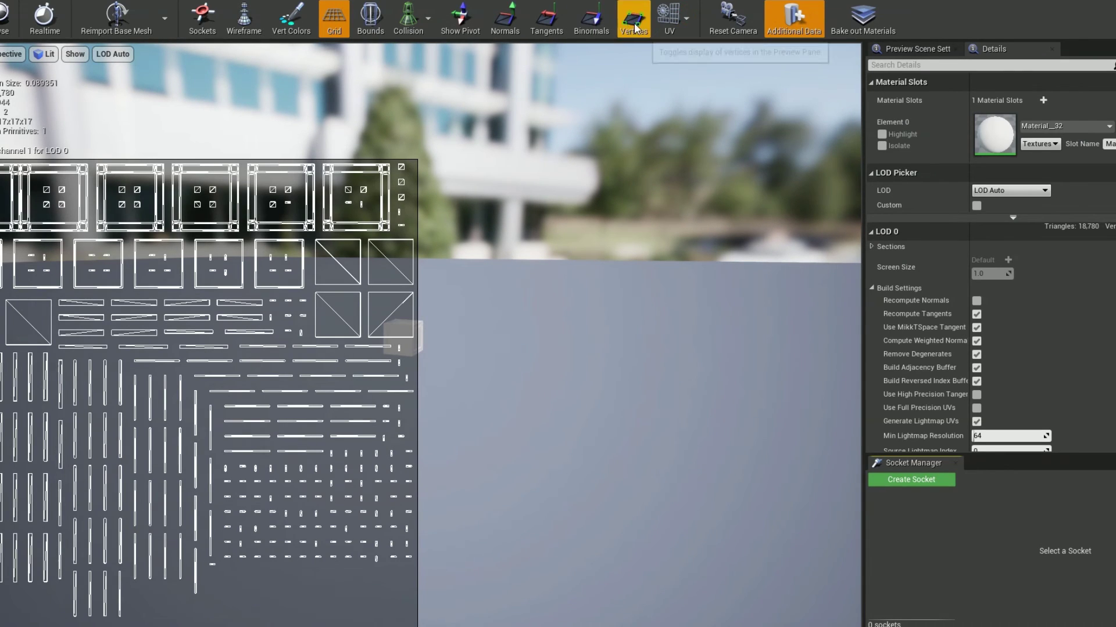
# - Compare the Escena_Box002 mesh's UV Channel 0 layout with UV Channel 1
pyautogui.click(686, 18)
pyautogui.click(686, 63)
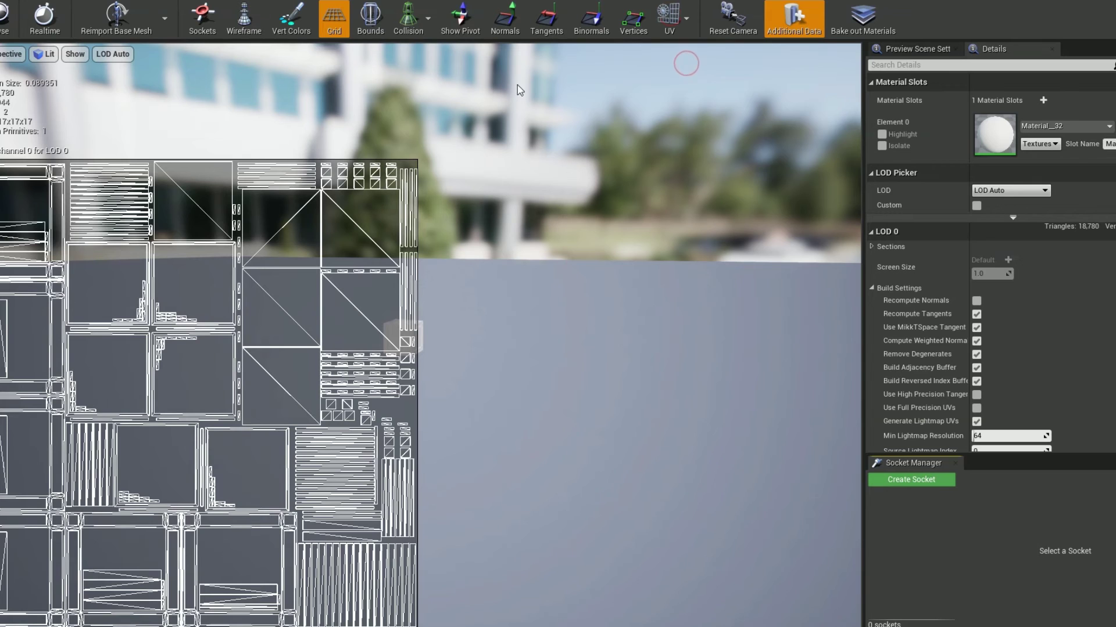
pyautogui.click(676, 21)
pyautogui.click(698, 77)
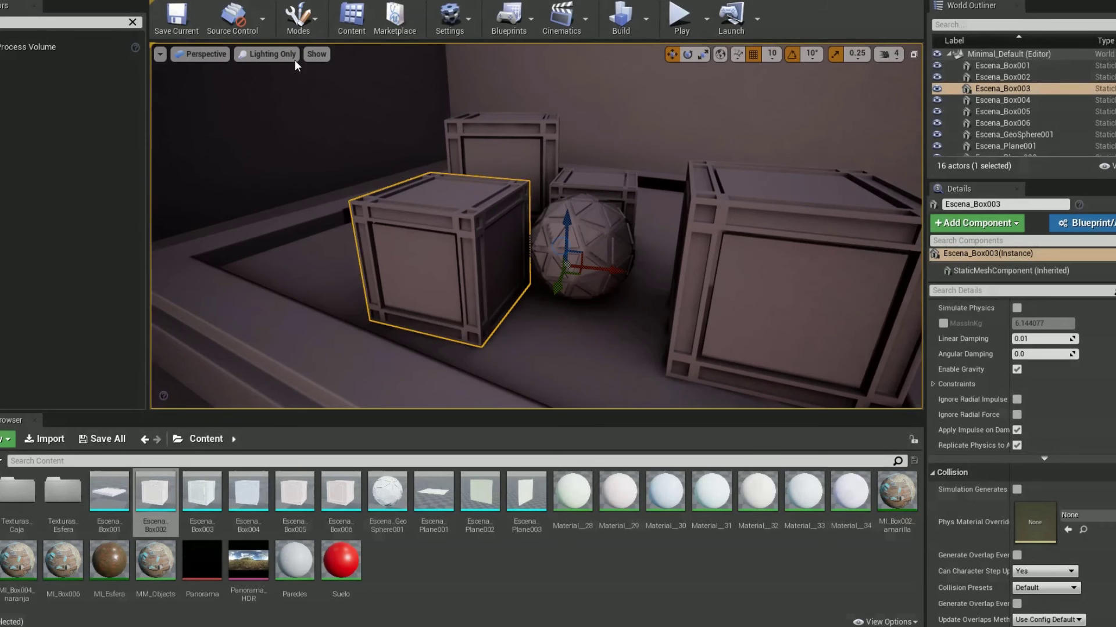
# - Switch the level viewport to the Reflections view mode and examine the reflections on the crates
pyautogui.click(272, 54)
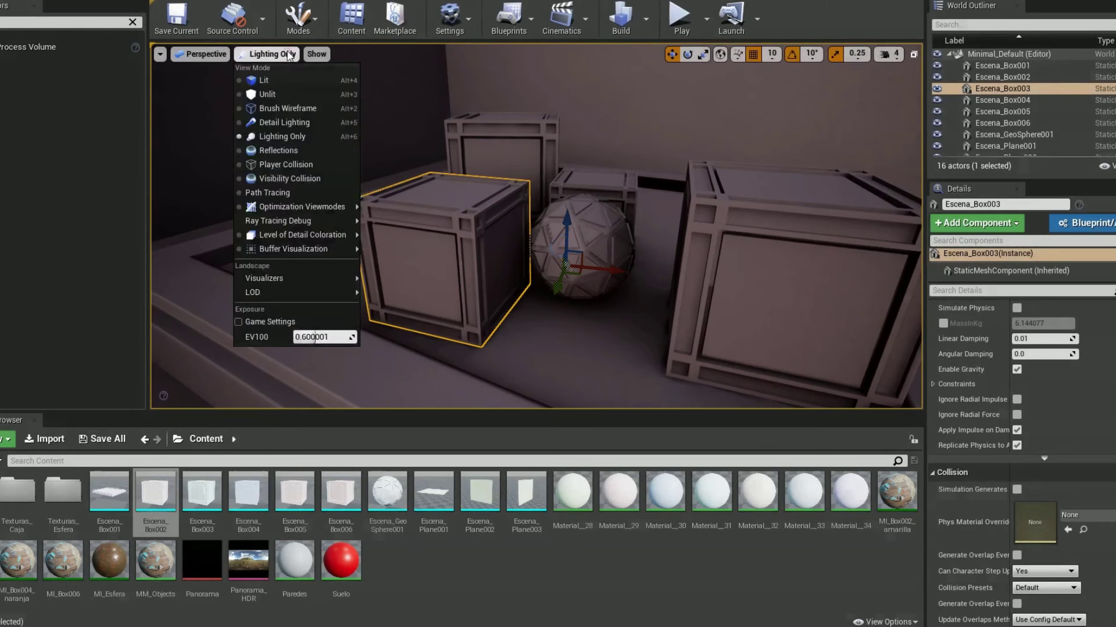
pyautogui.click(283, 150)
pyautogui.moveTo(572, 255); pyautogui.dragTo(587, 275, button='right')
# - Inspect the crate scene in the Metallic buffer visualization, followed by the Roughness one
pyautogui.click(259, 54)
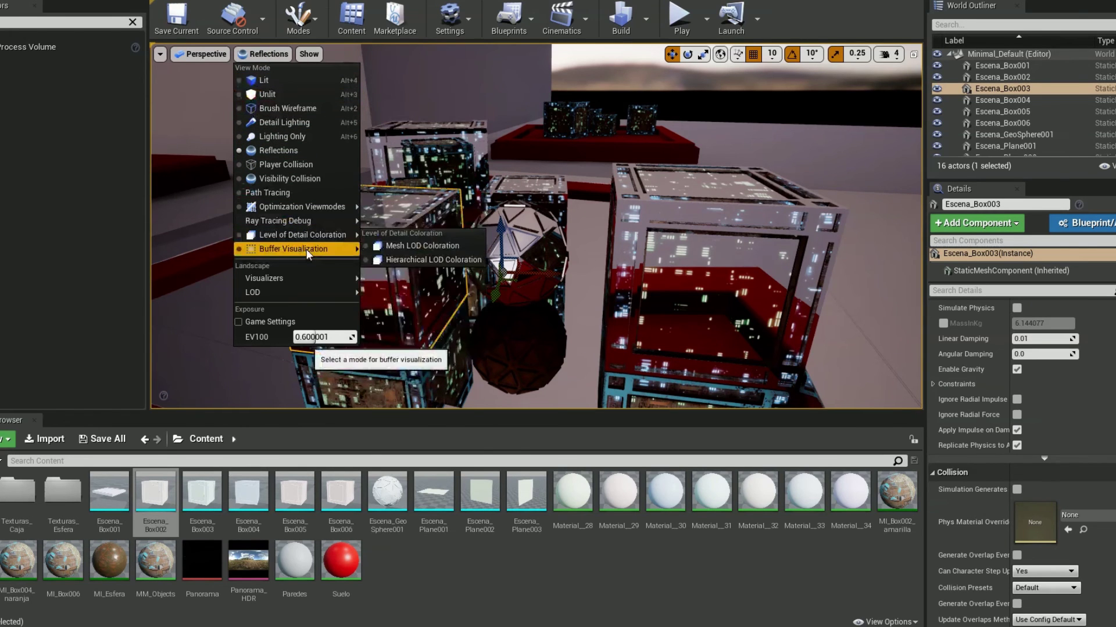
pyautogui.moveTo(306, 250)
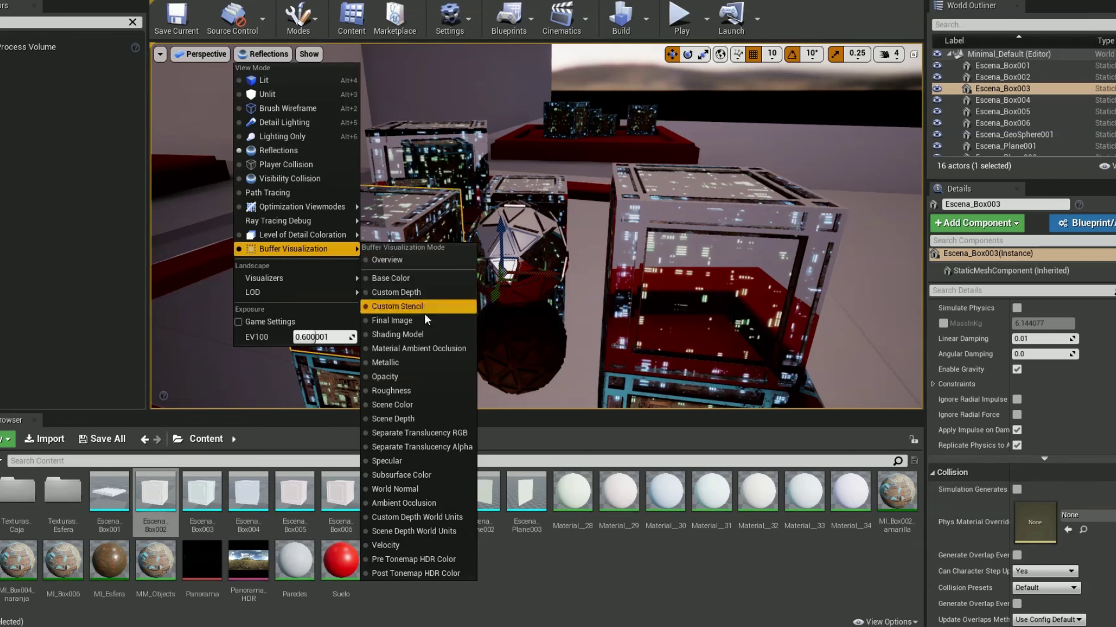
pyautogui.click(419, 361)
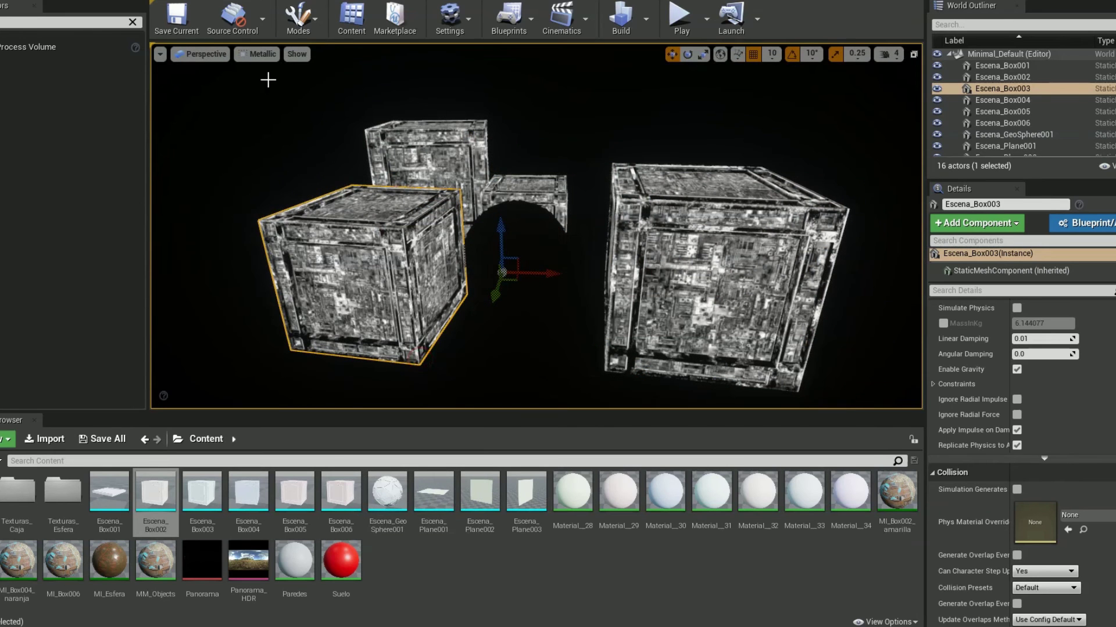
pyautogui.click(256, 54)
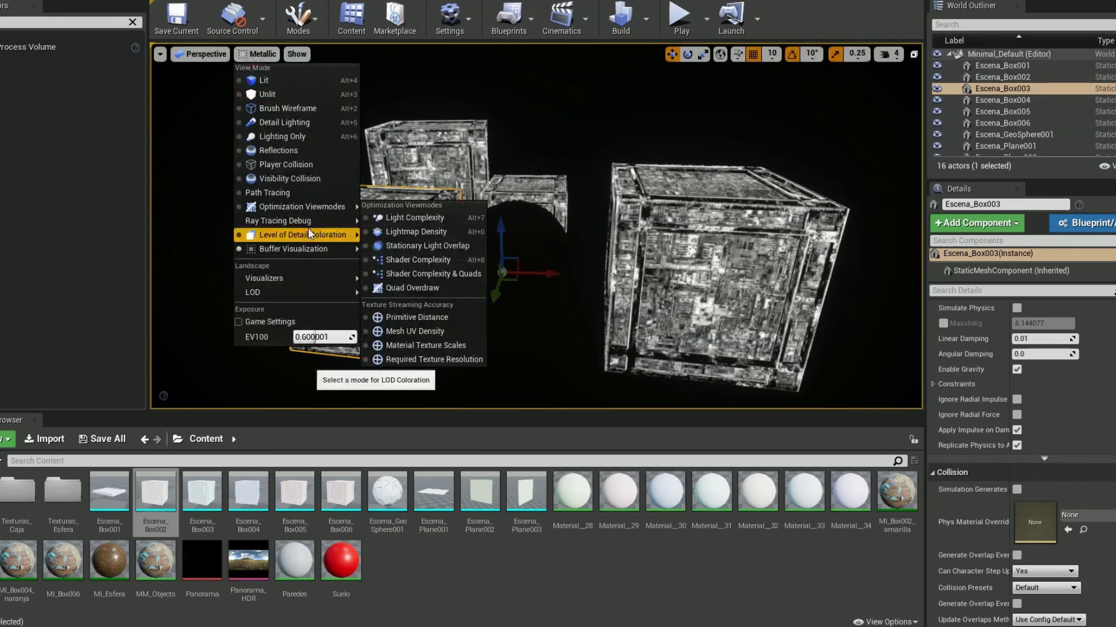
pyautogui.moveTo(308, 248)
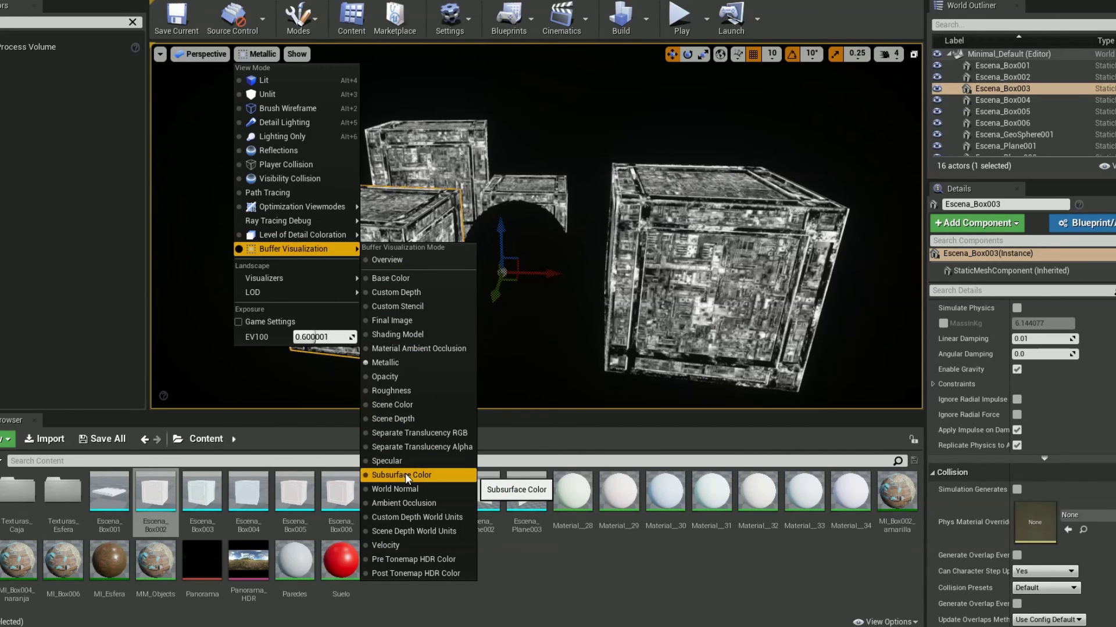
pyautogui.click(395, 391)
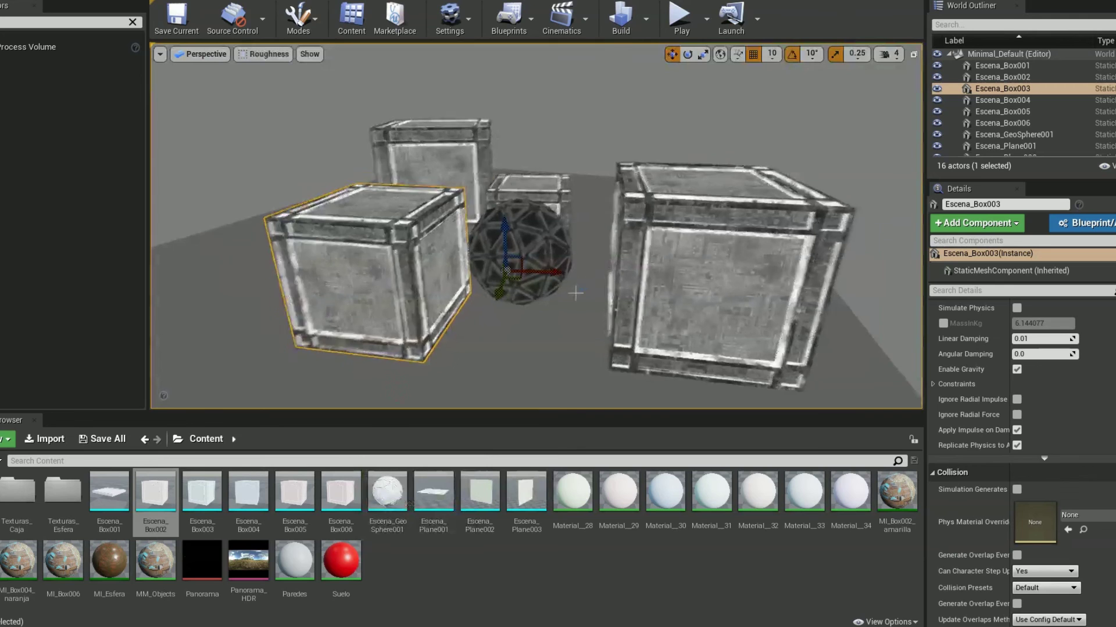
# - Examine the whole crate arrangement's roughness from farther back and return the viewport to the Lit view mode
pyautogui.moveTo(575, 294); pyautogui.dragTo(573, 294, button='right')
pyautogui.press('s')
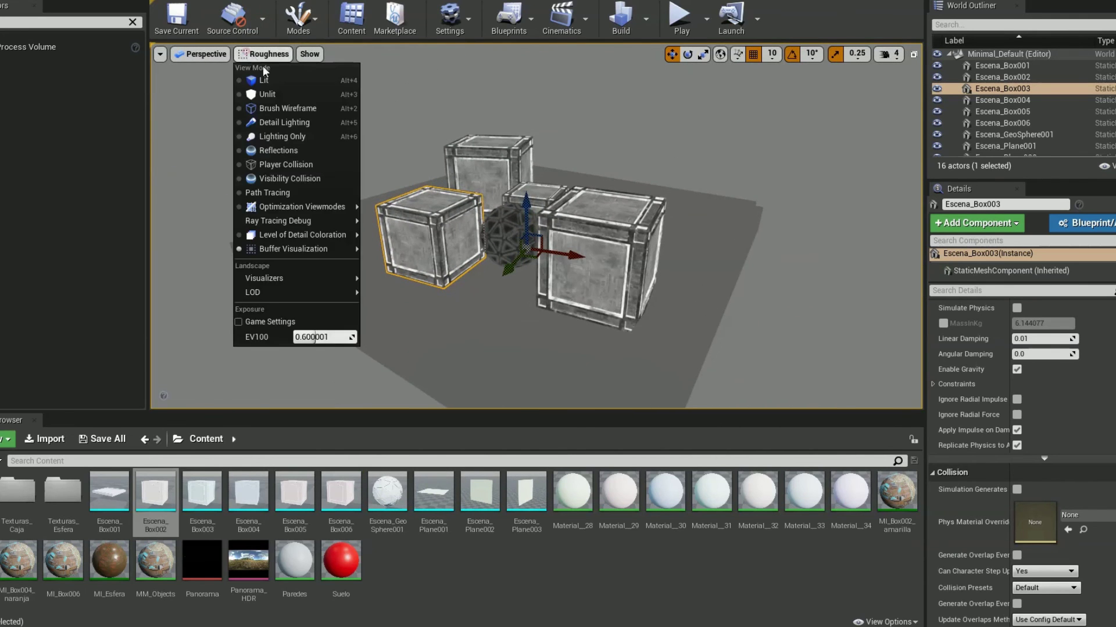
pyautogui.click(263, 80)
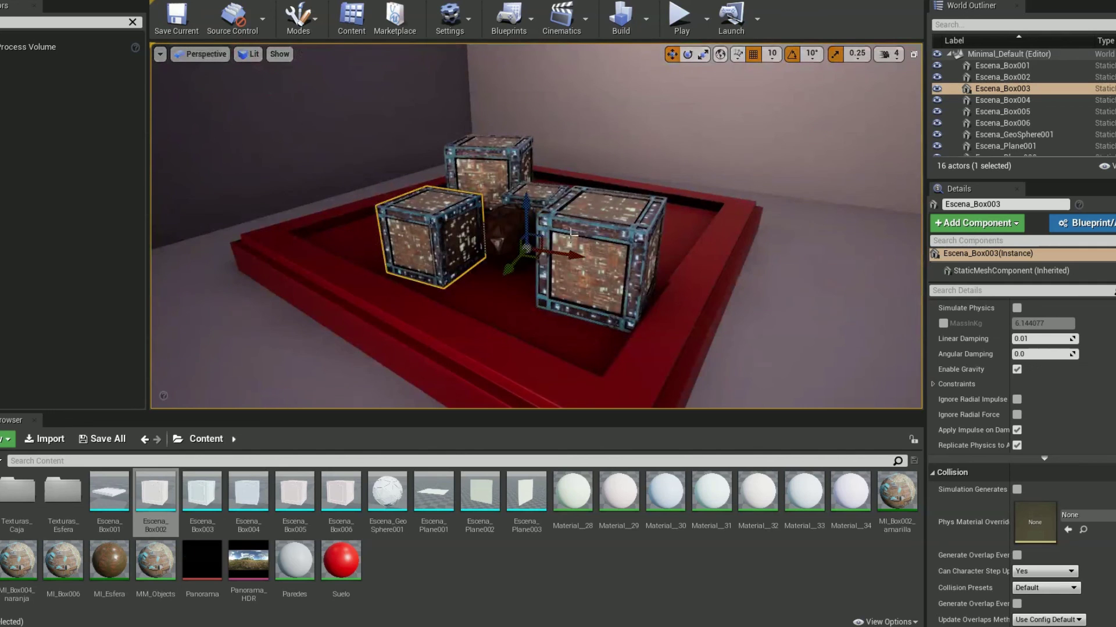